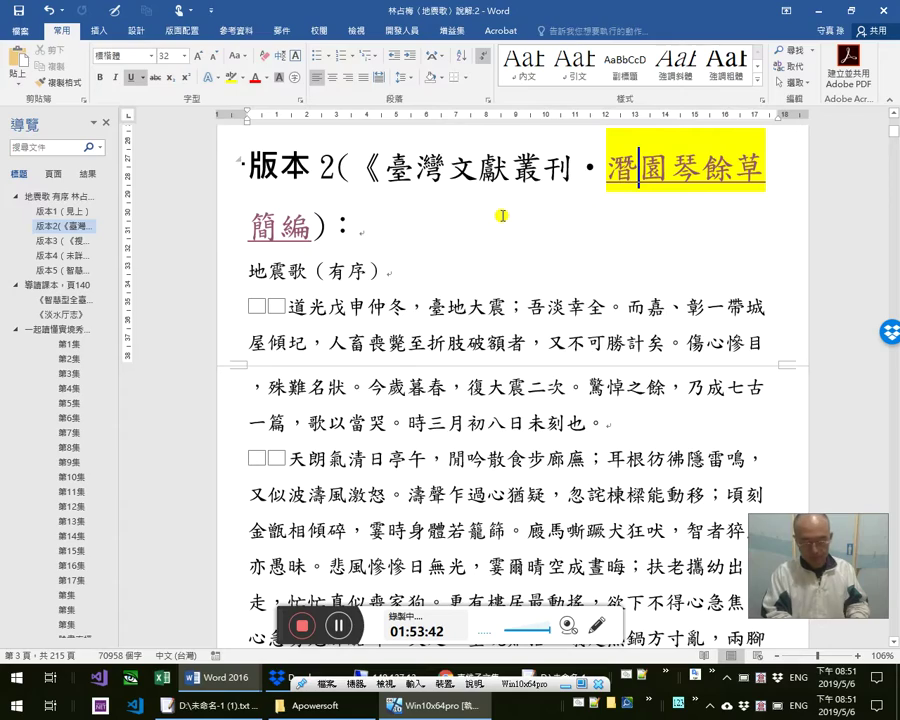
Find the phrase 相顧人人成土色 in the poem text, close the search, and go back to the 版本2 heading
key("Return")
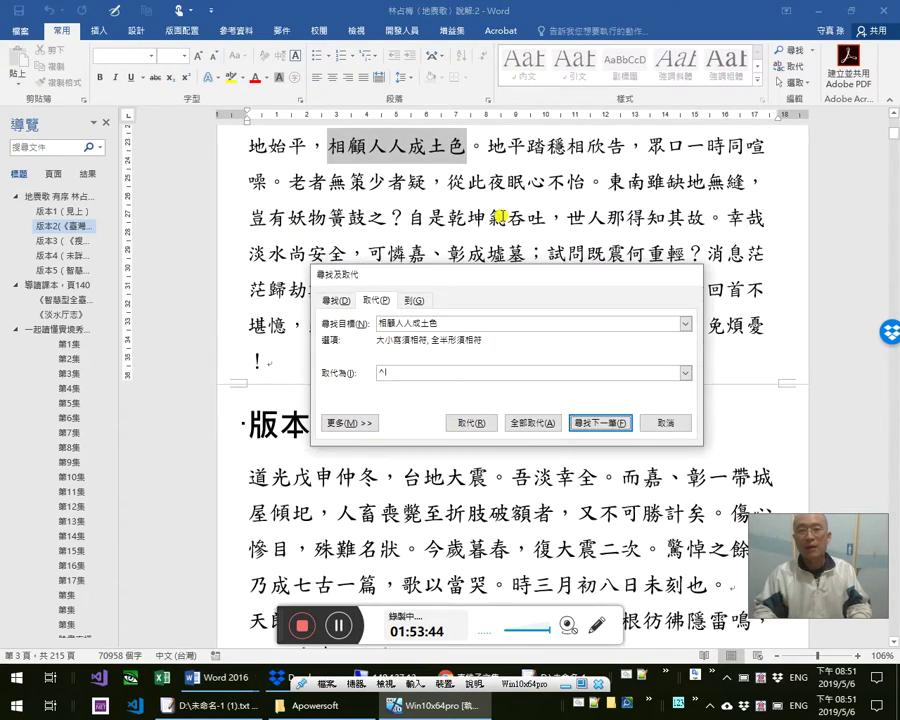
key("Escape")
scroll(458, 222, "up", 3)
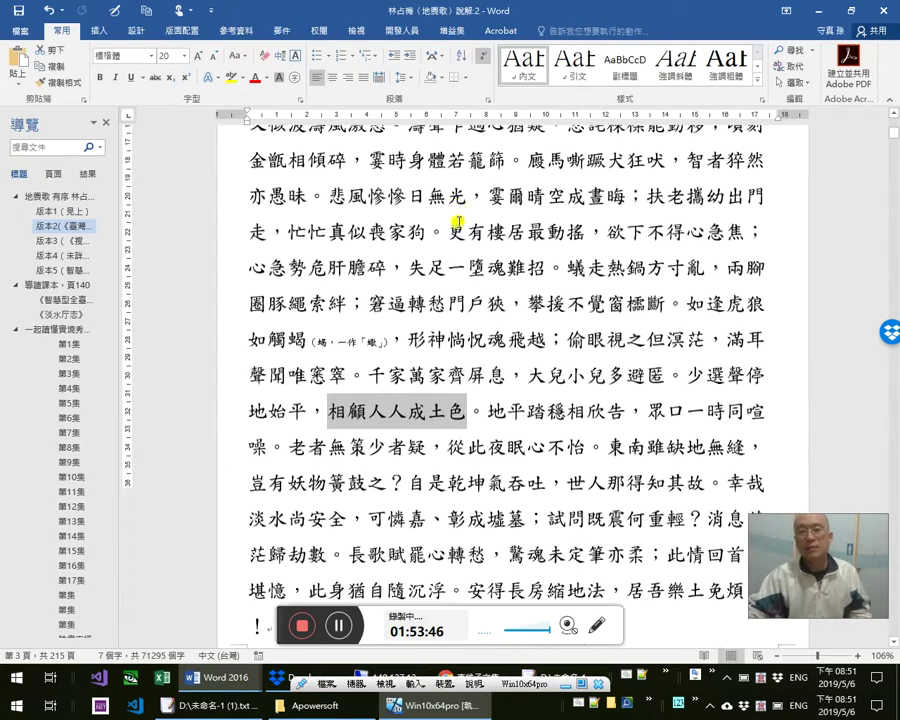
scroll(458, 222, "up", 4)
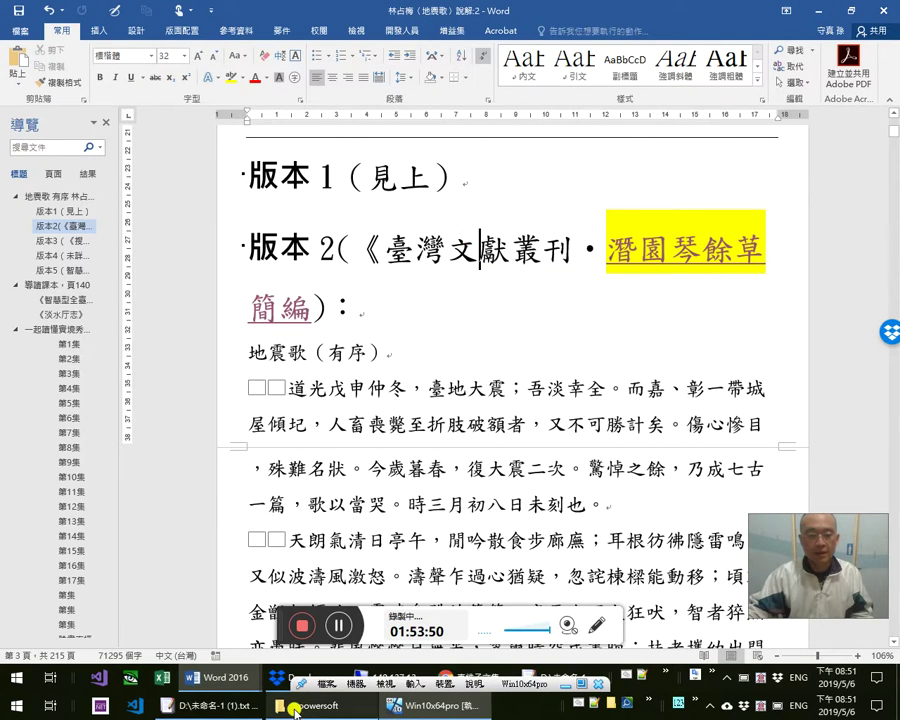
Switch to Chrome and close the 玉海 book search tab and all the opened 玉海 page tabs
mouse_move(313, 706)
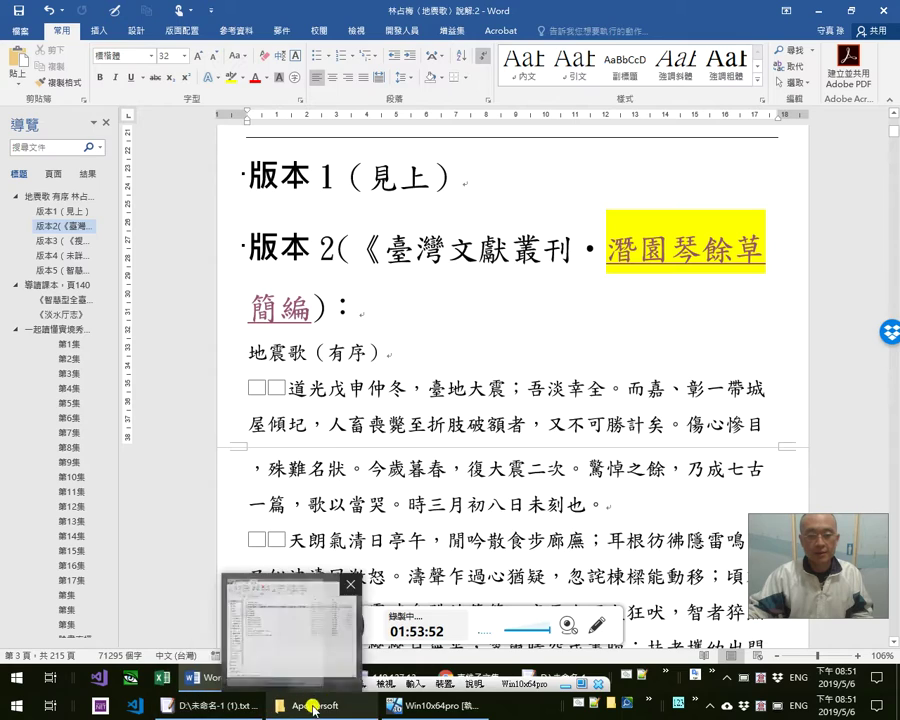
left_click(452, 677)
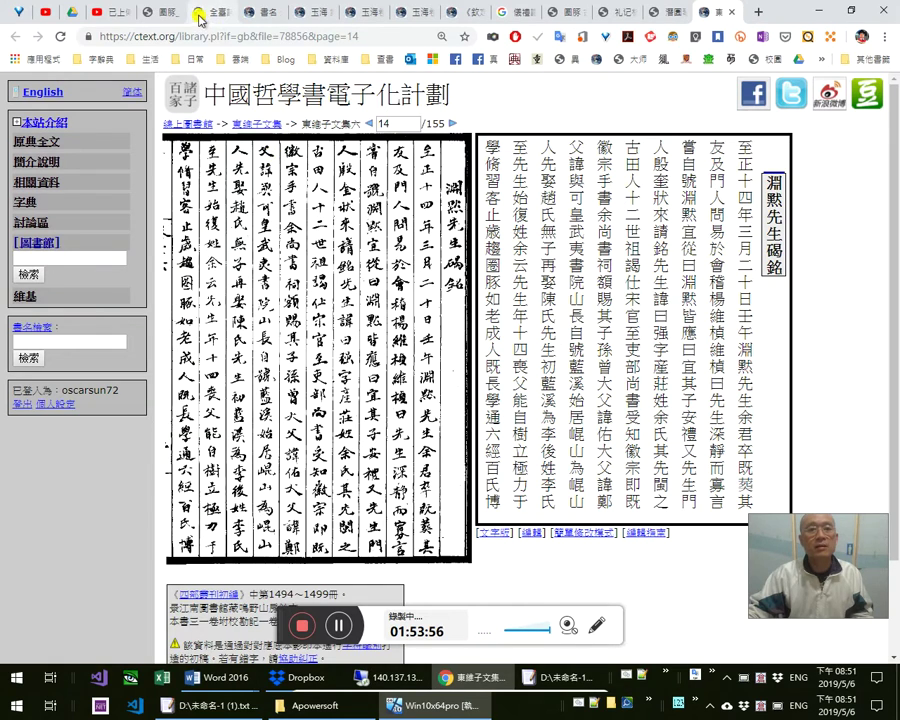
left_click(258, 14)
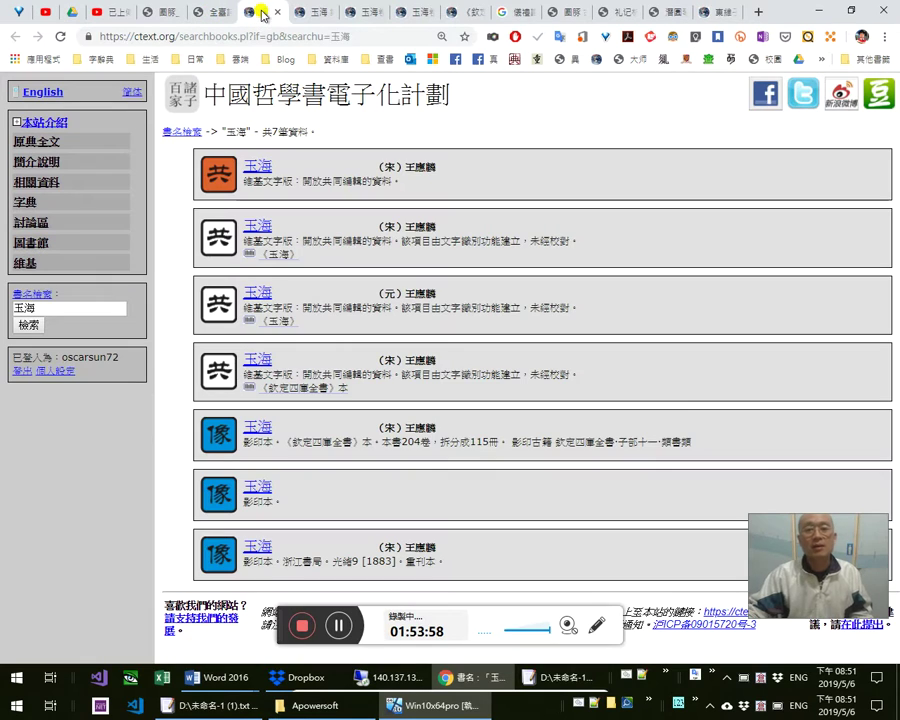
middle_click(268, 12)
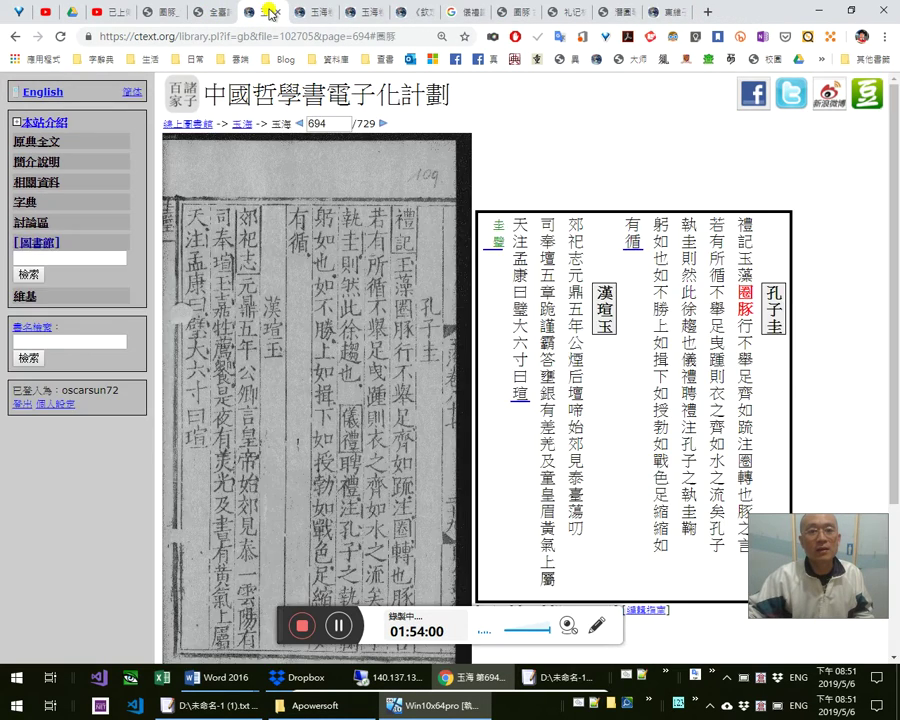
middle_click(268, 12)
middle_click(270, 13)
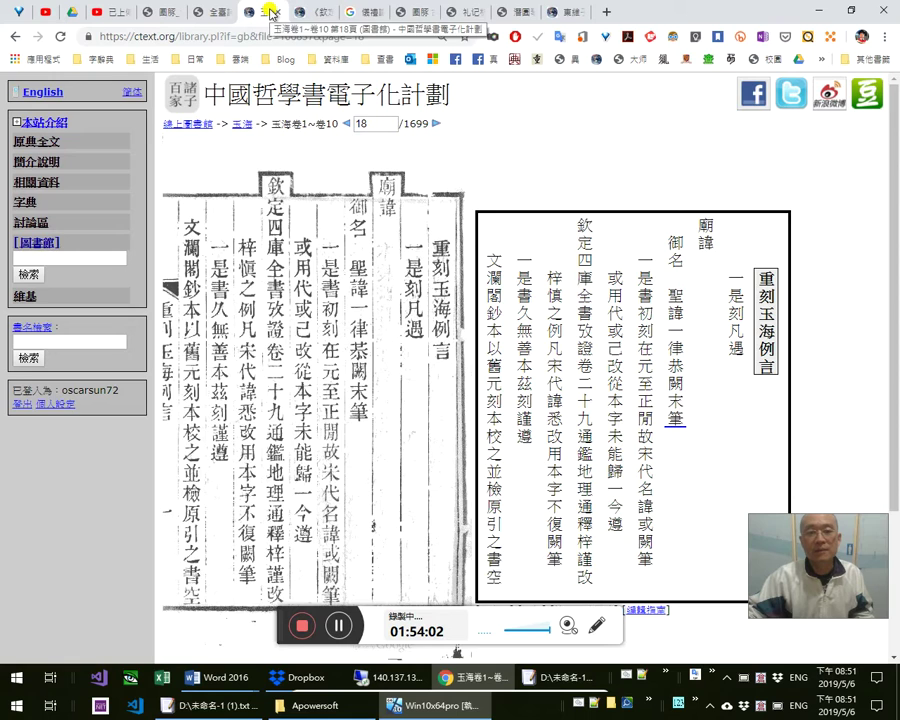
middle_click(270, 12)
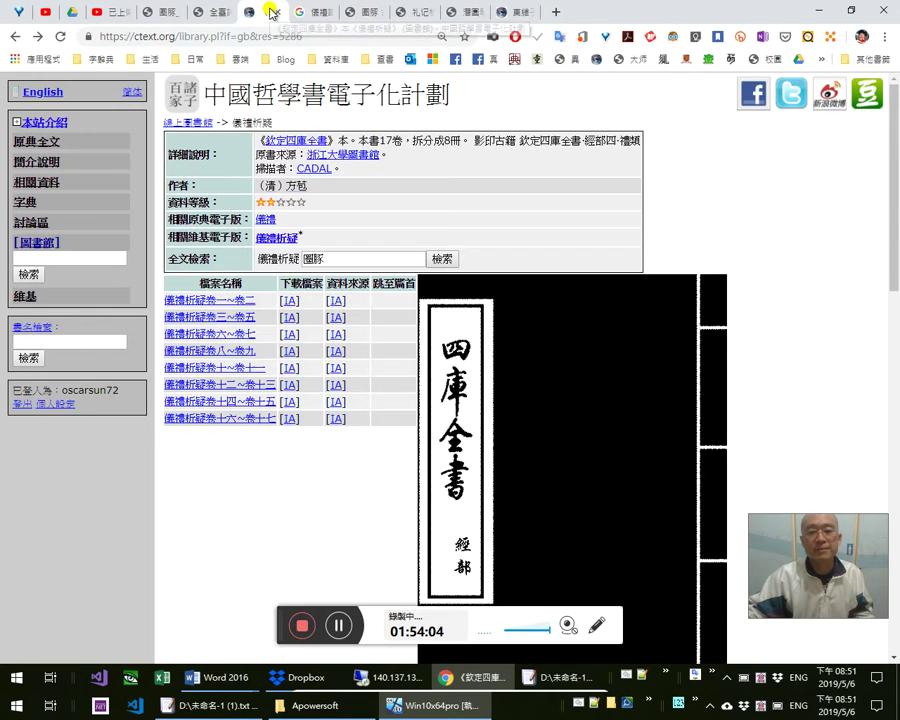
Close the remaining research tabs from 儀禮析疑 through 東維子文集, keeping the 圈豚 dictionary and 全臺詩 tabs
middle_click(270, 12)
middle_click(270, 12)
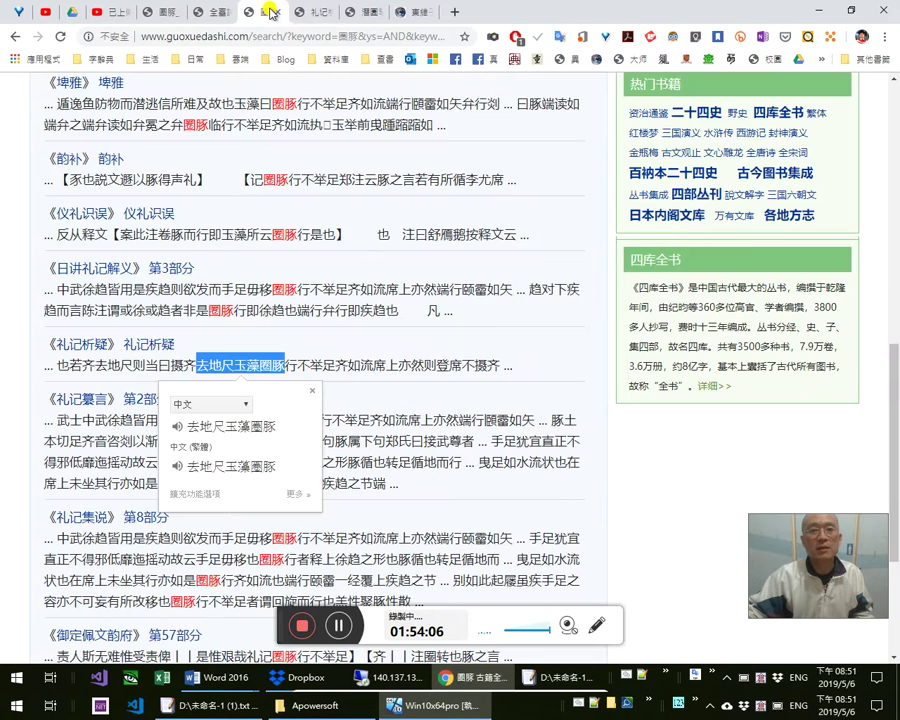
middle_click(270, 13)
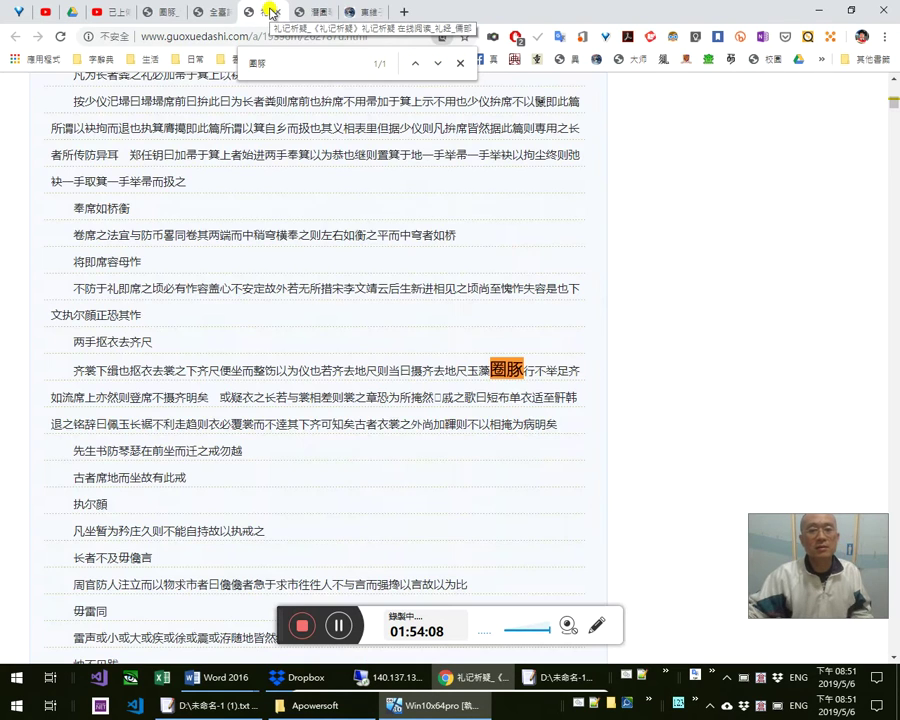
middle_click(270, 12)
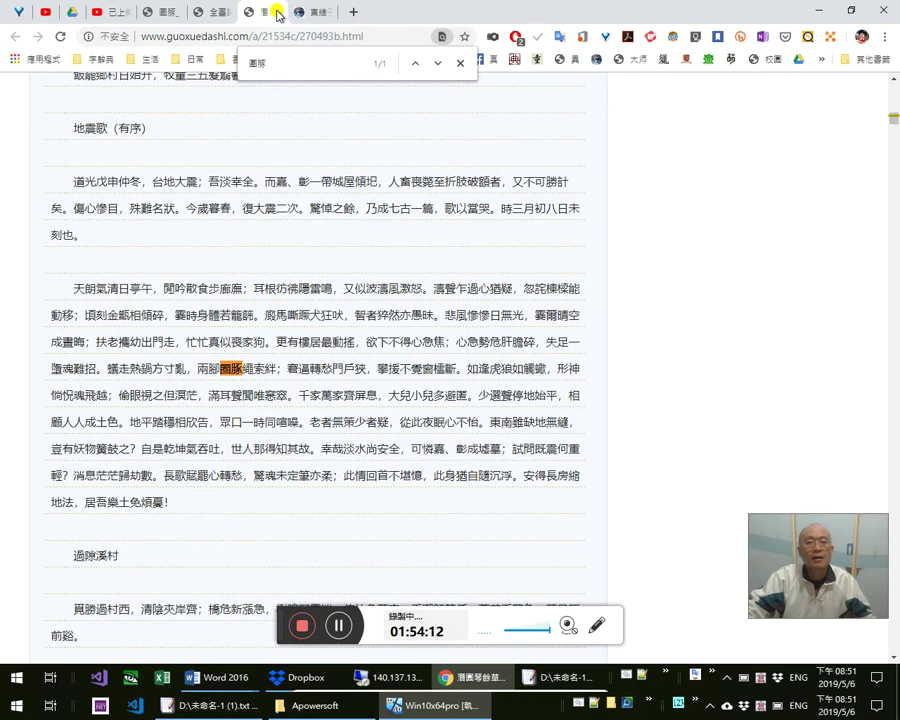
middle_click(279, 14)
middle_click(279, 13)
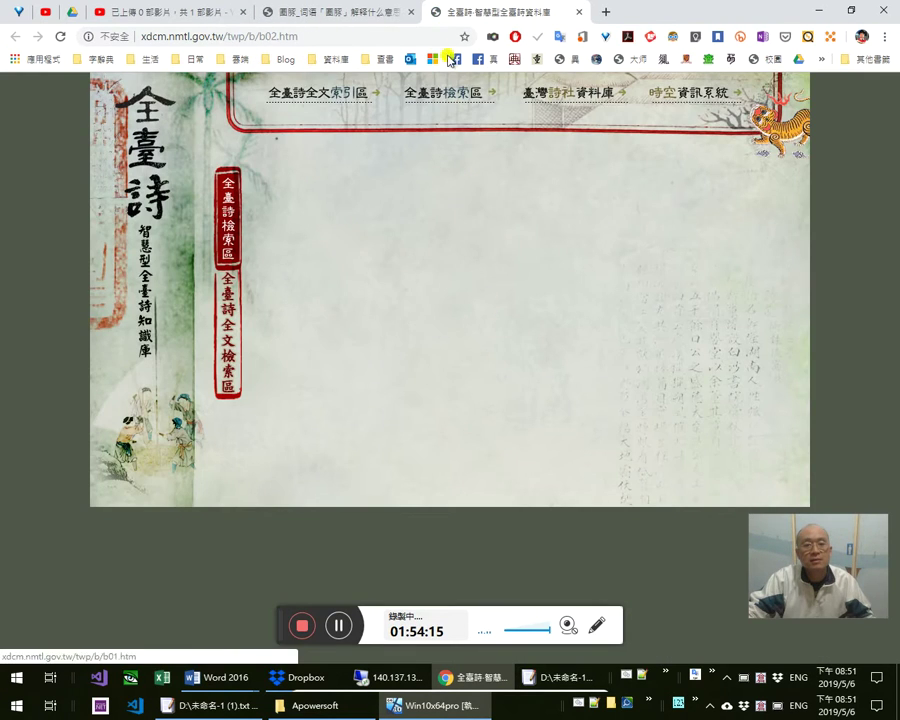
Review the 圈豚 dictionary entry with its 禮記·玉藻 quotation and 鄭玄 note, and close its tab
left_click(330, 10)
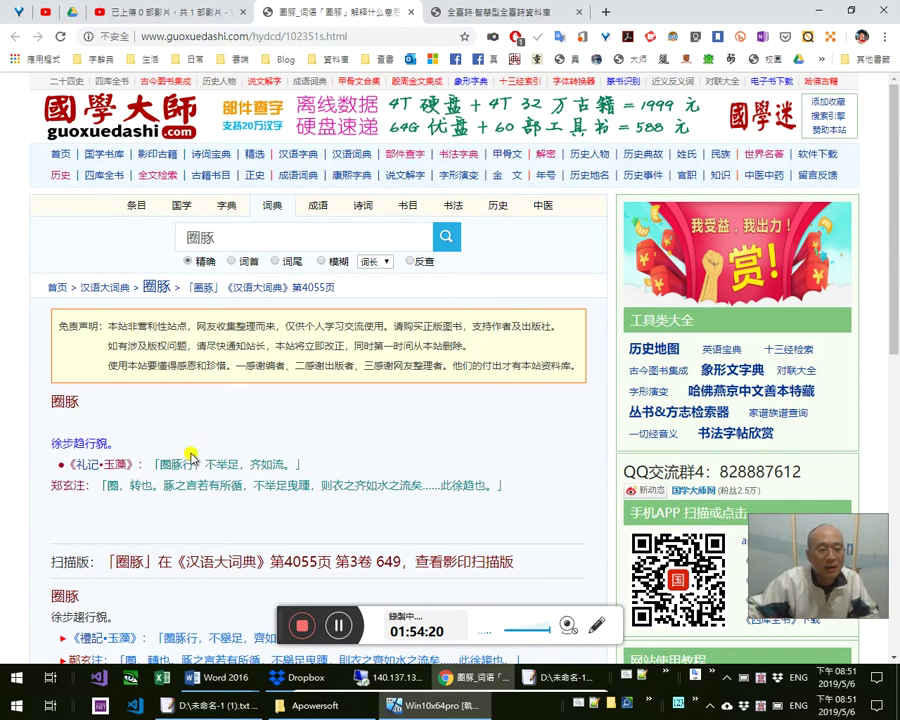
scroll(290, 474, "down", 4)
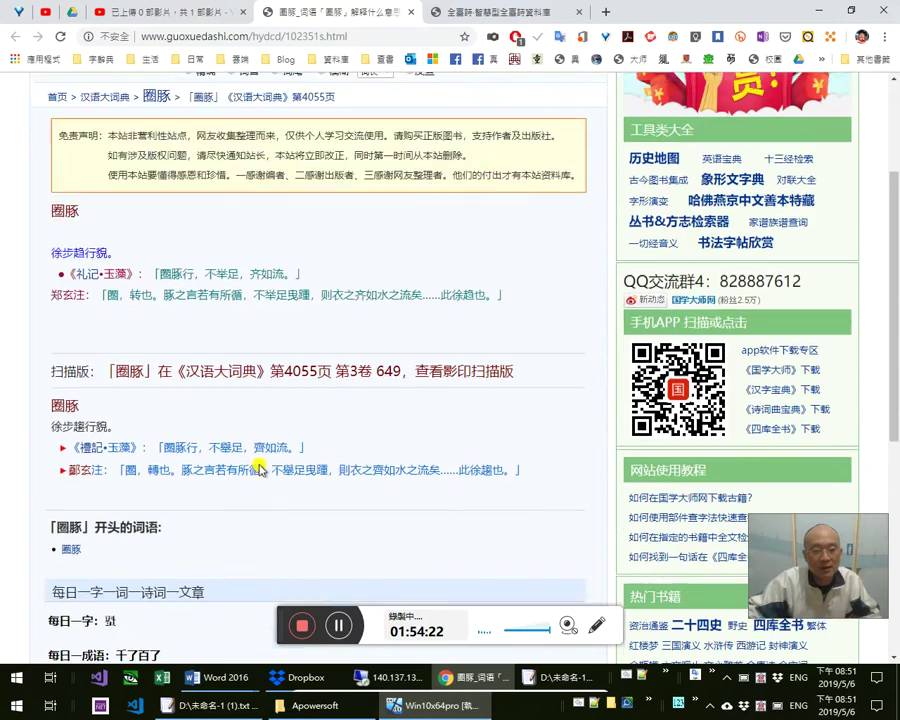
left_click_drag(332, 437, 306, 450)
left_click(511, 475)
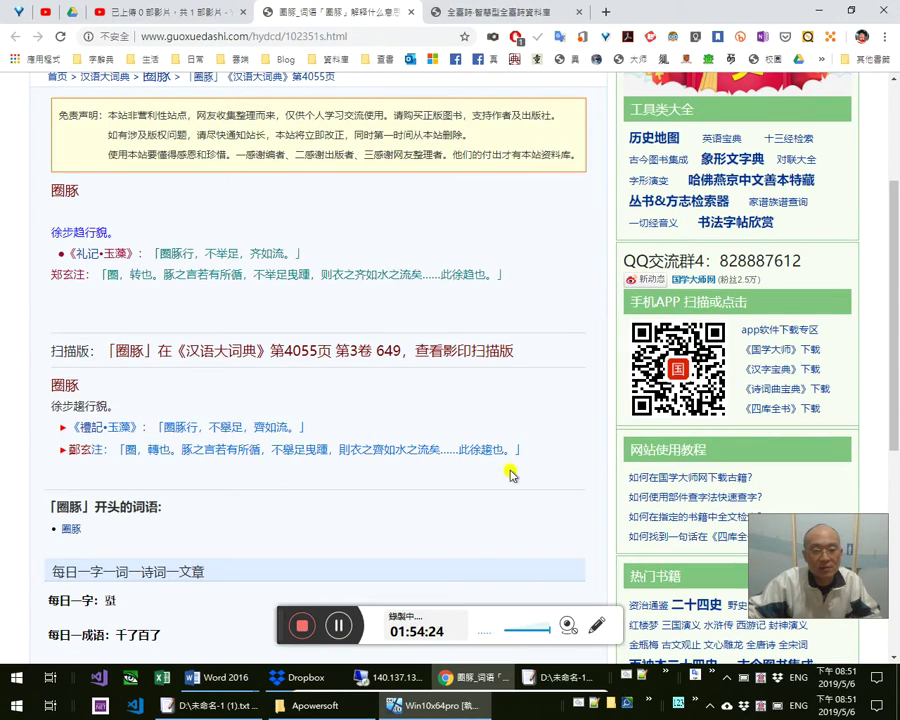
left_click_drag(450, 475, 210, 428)
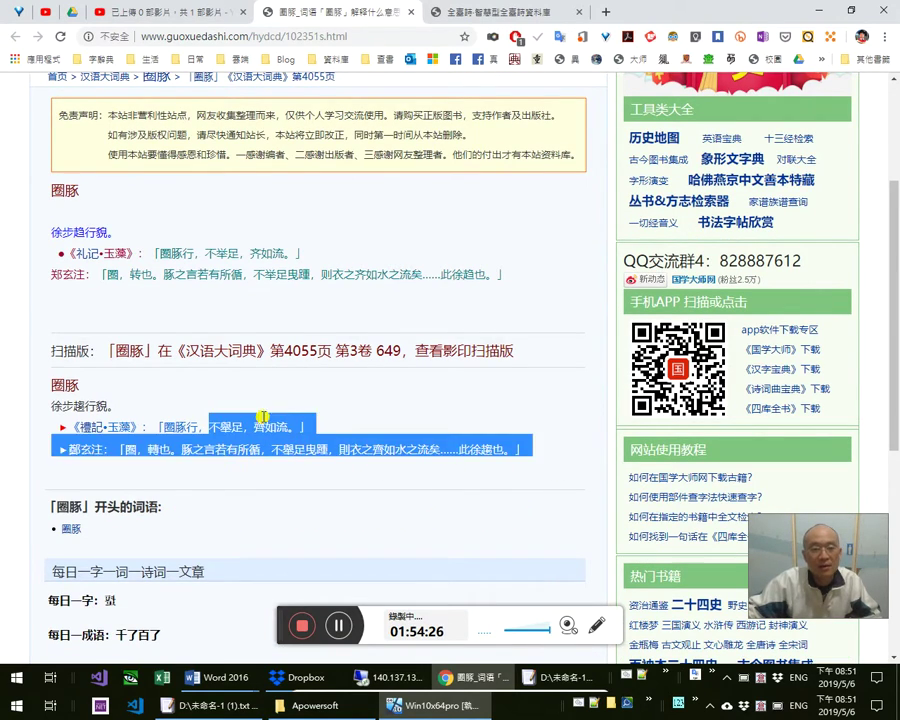
scroll(250, 300, "up", 4)
key("ctrl+w")
Check the video's upload progress on YouTube and Google Drive, along with the desktop Drive sync status
left_click(187, 12)
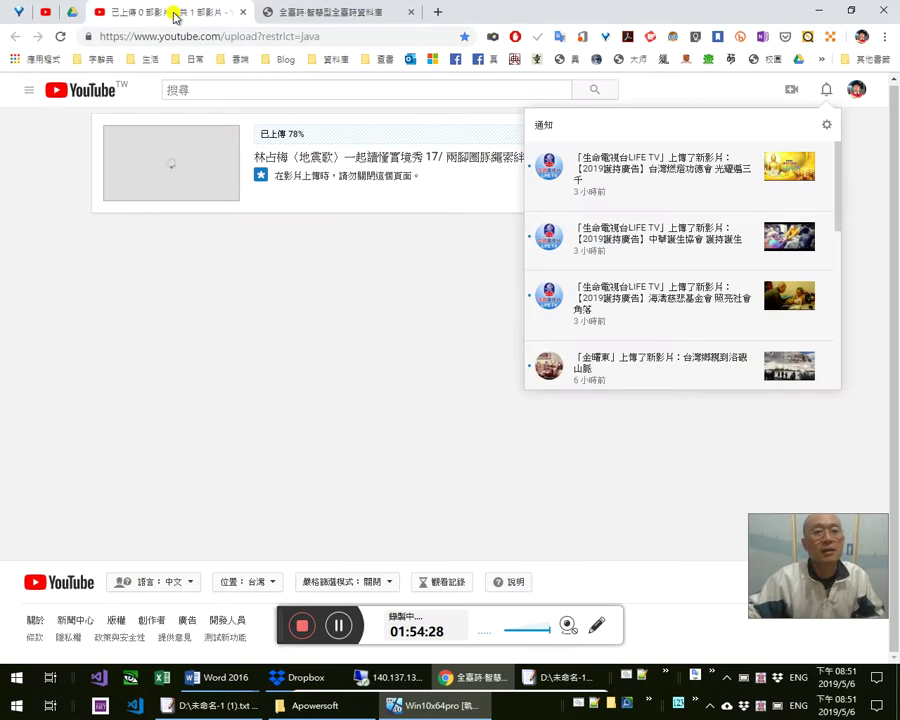
left_click(450, 220)
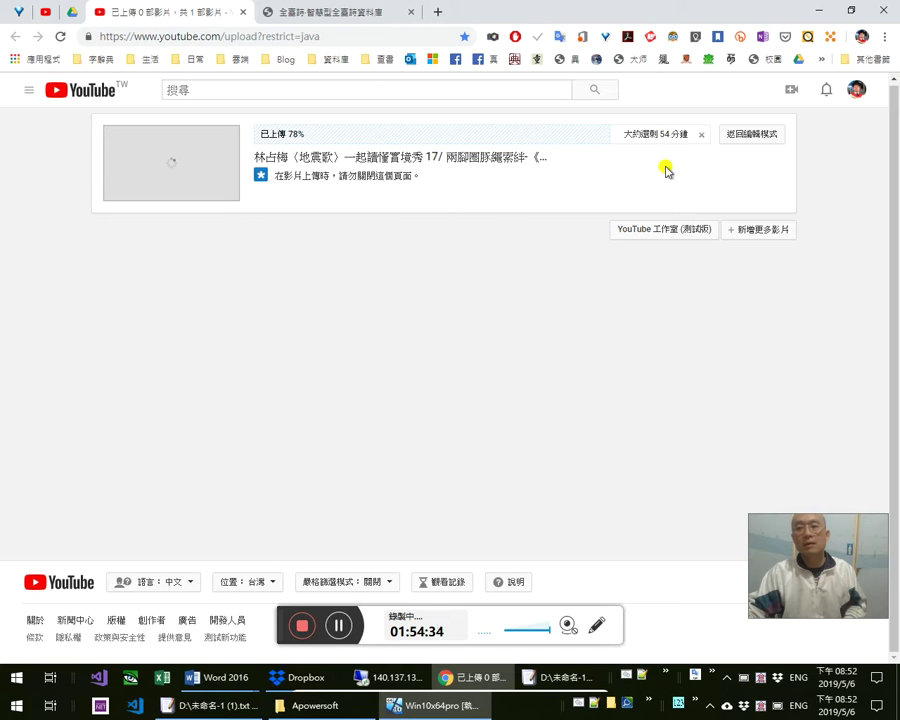
left_click(318, 12)
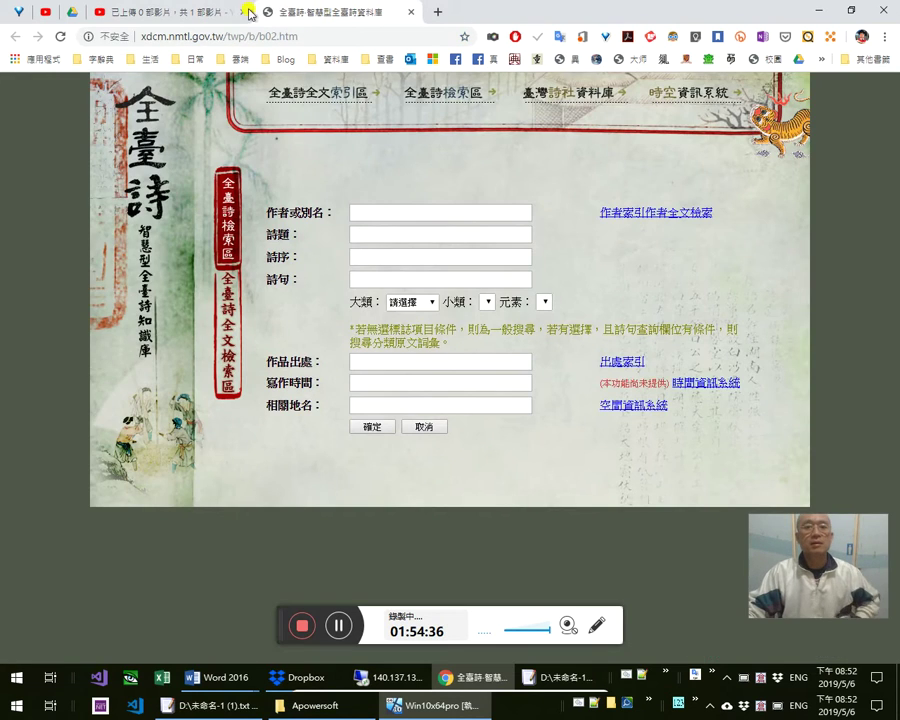
left_click(135, 14)
left_click(67, 12)
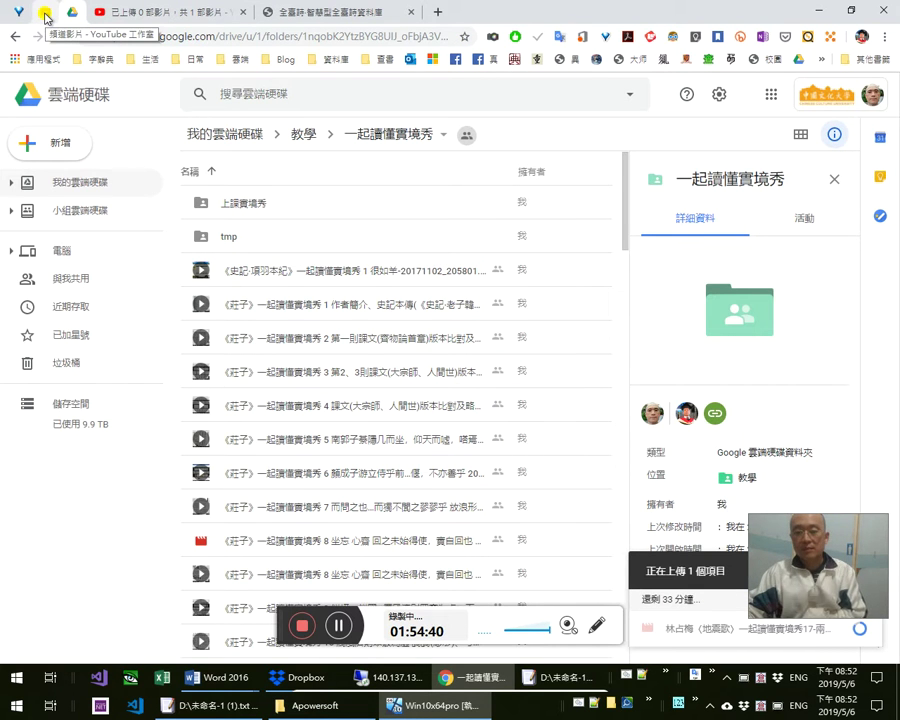
left_click(45, 14)
left_click(295, 12)
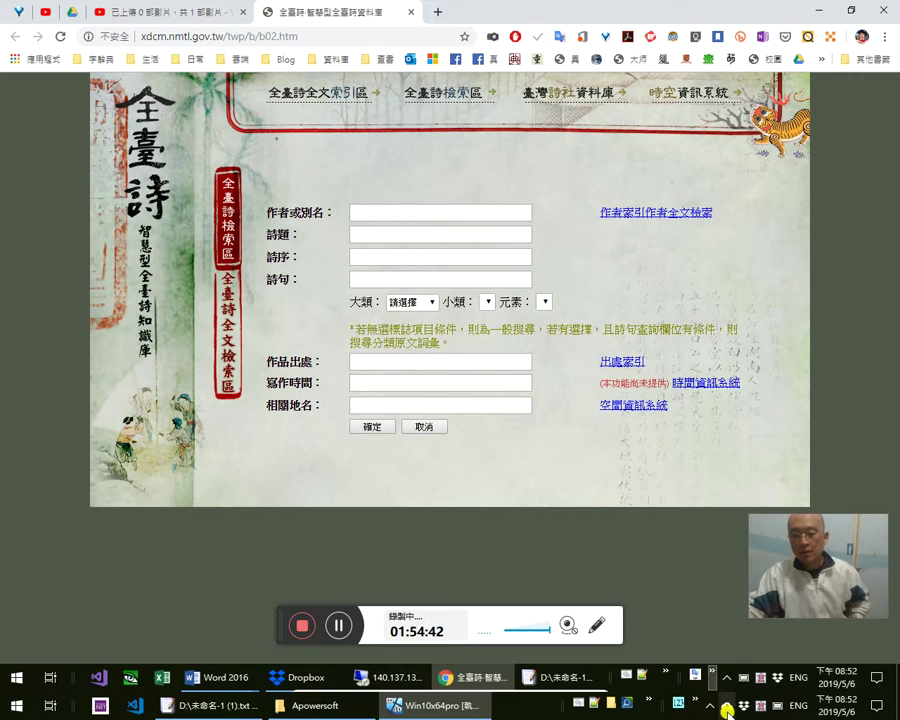
left_click(727, 709)
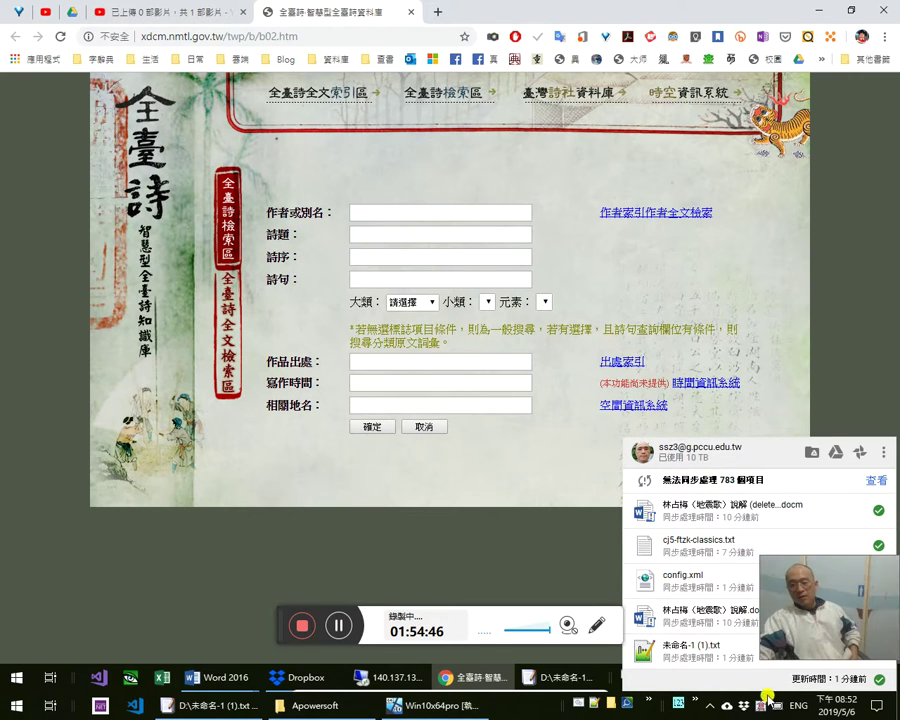
left_click(766, 694)
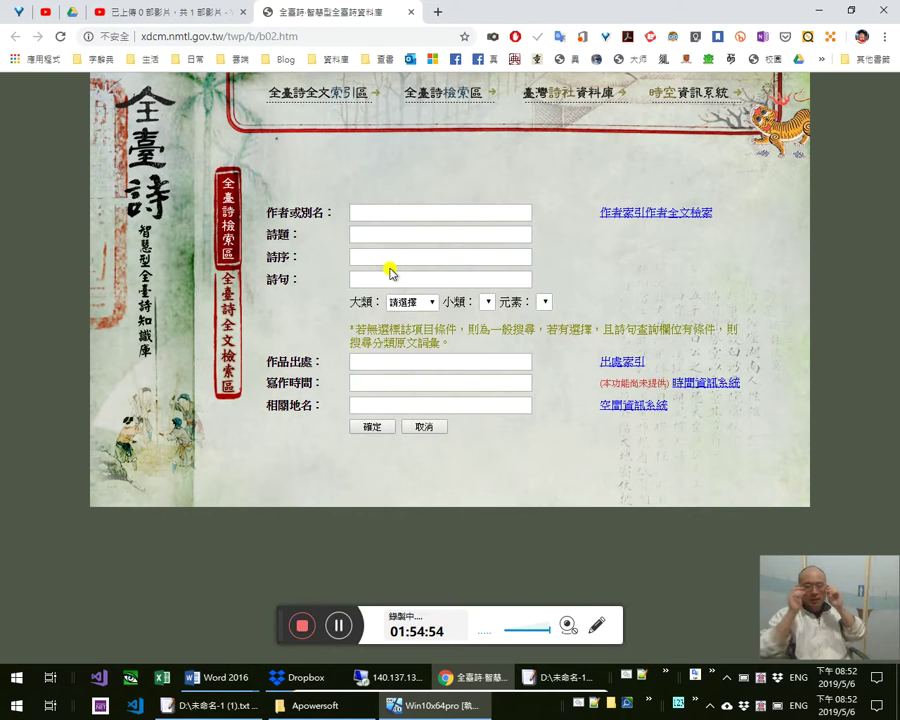
In File Explorer, go to the Win10x64pro virtual machine folder and open the same path on drive D
left_click(330, 705)
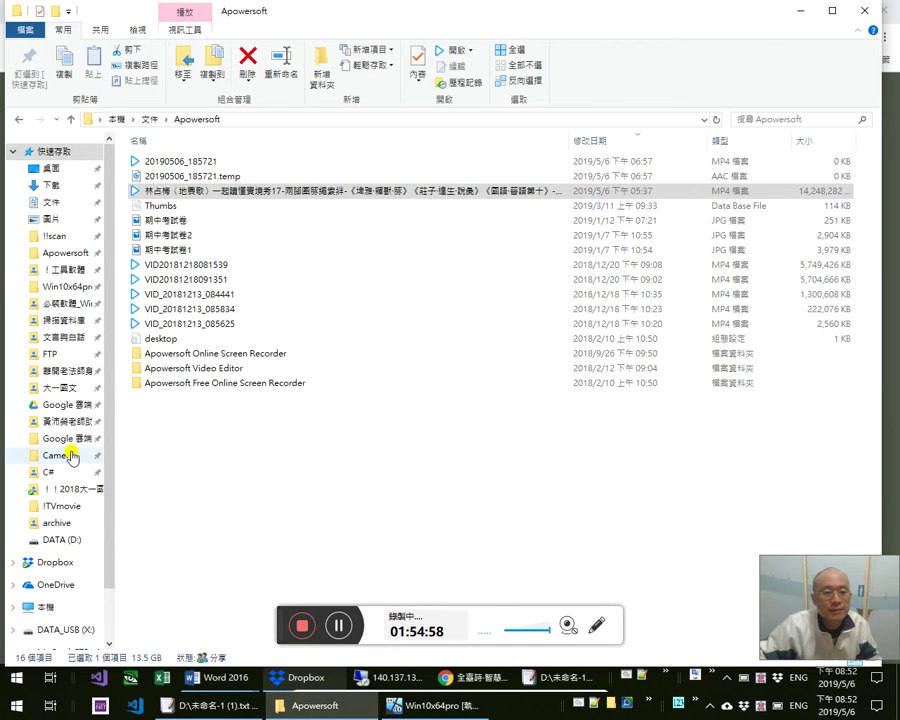
left_click(56, 287)
left_click(604, 121)
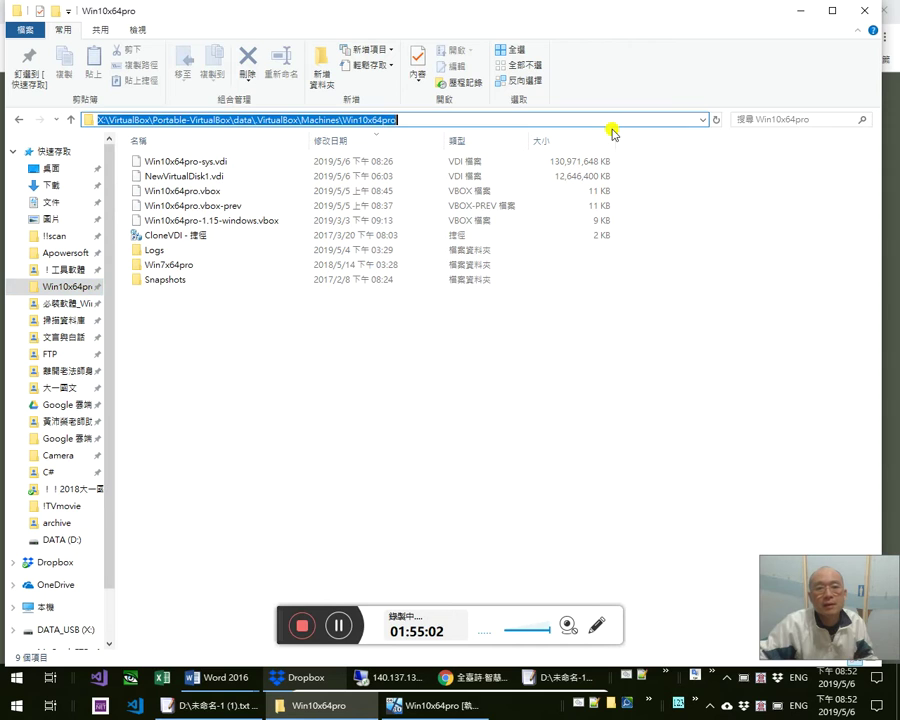
key("Home")
key("Delete")
type("d")
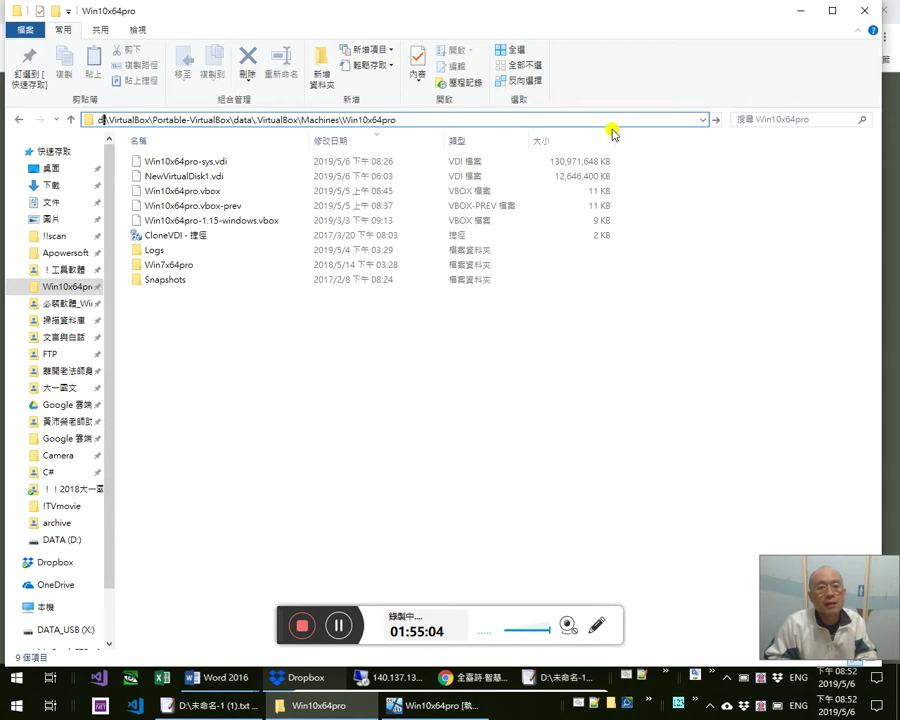
key("Return")
Permanently delete the older disk image Win10x64pro-sys20190415.vdi from the folder
left_click(602, 175)
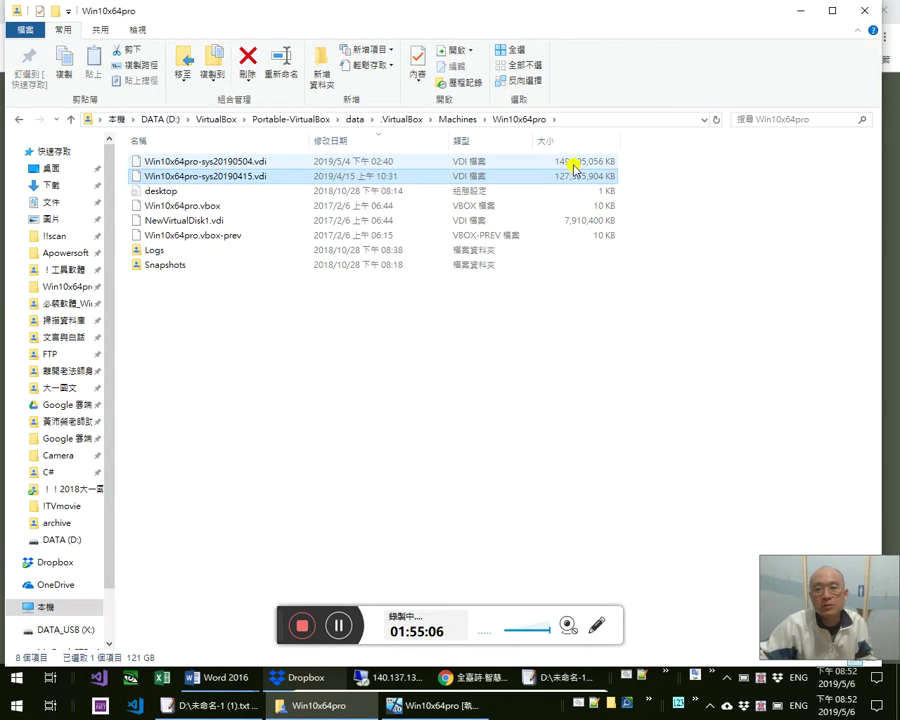
left_click(567, 163)
left_click(257, 176)
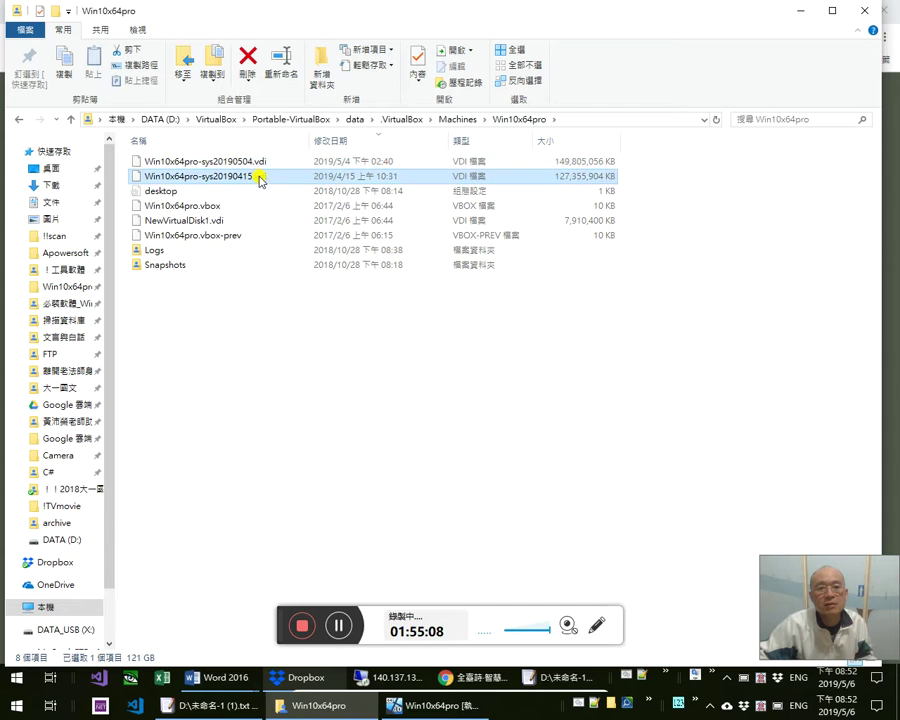
left_click(247, 57)
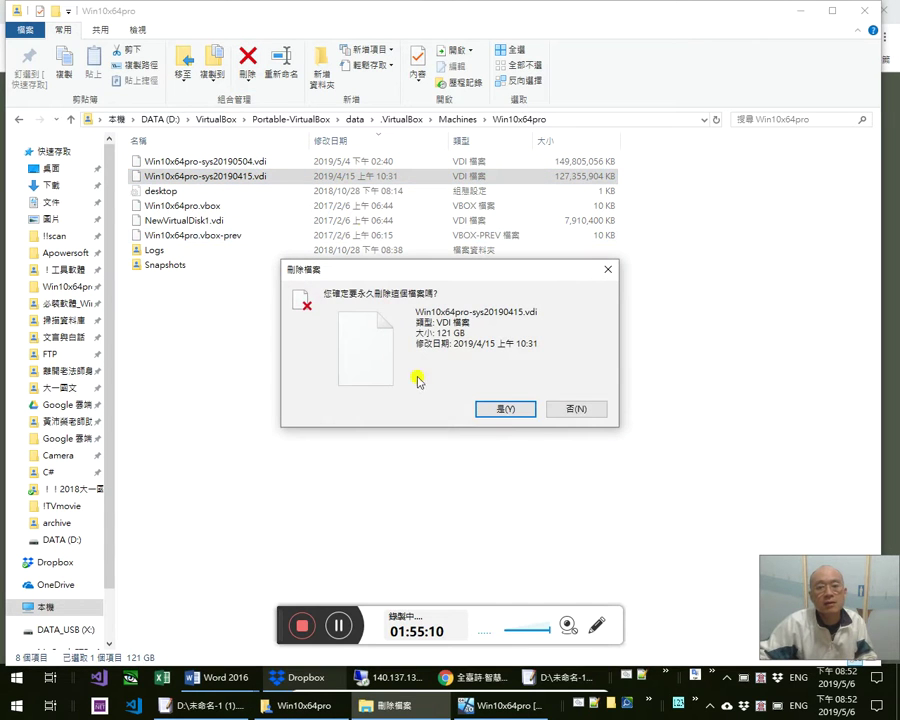
left_click(483, 406)
Check the free space of the drives under 本機 and the Google Drive sync status of the deletion
left_click(117, 119)
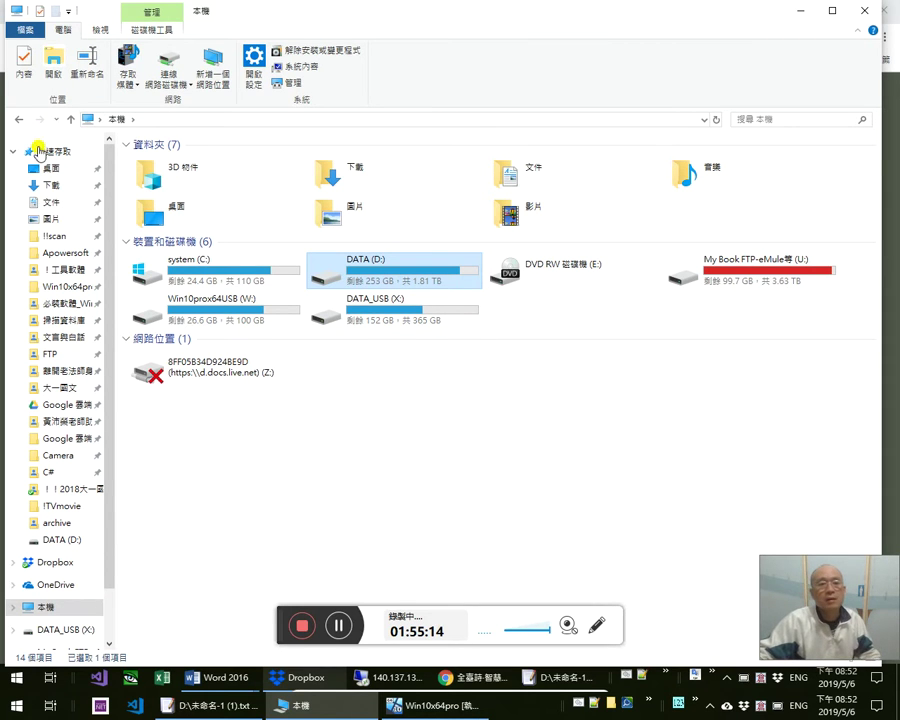
left_click(56, 119)
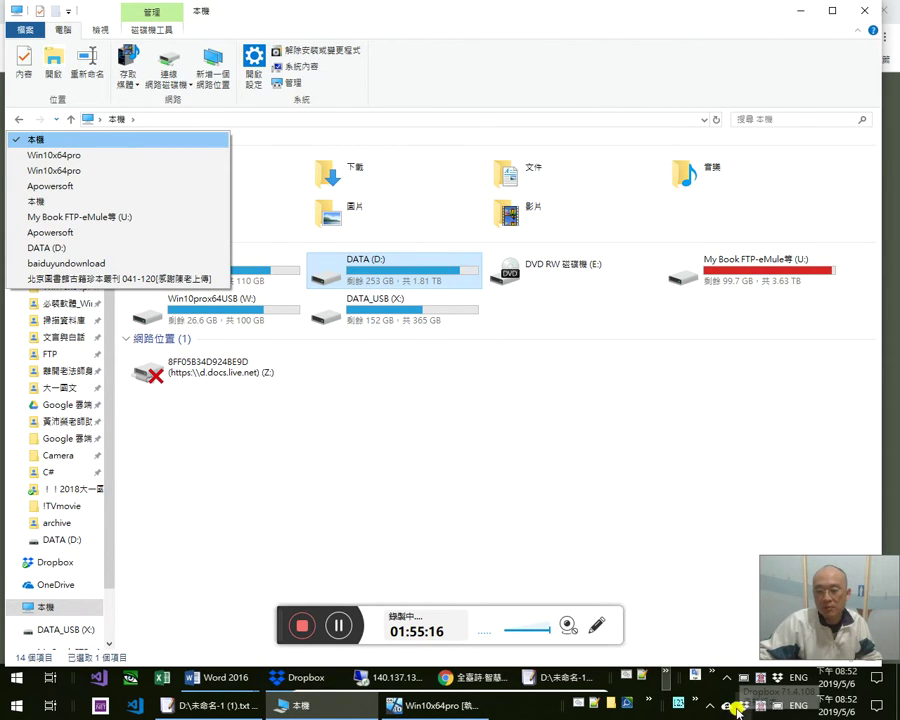
left_click(733, 705)
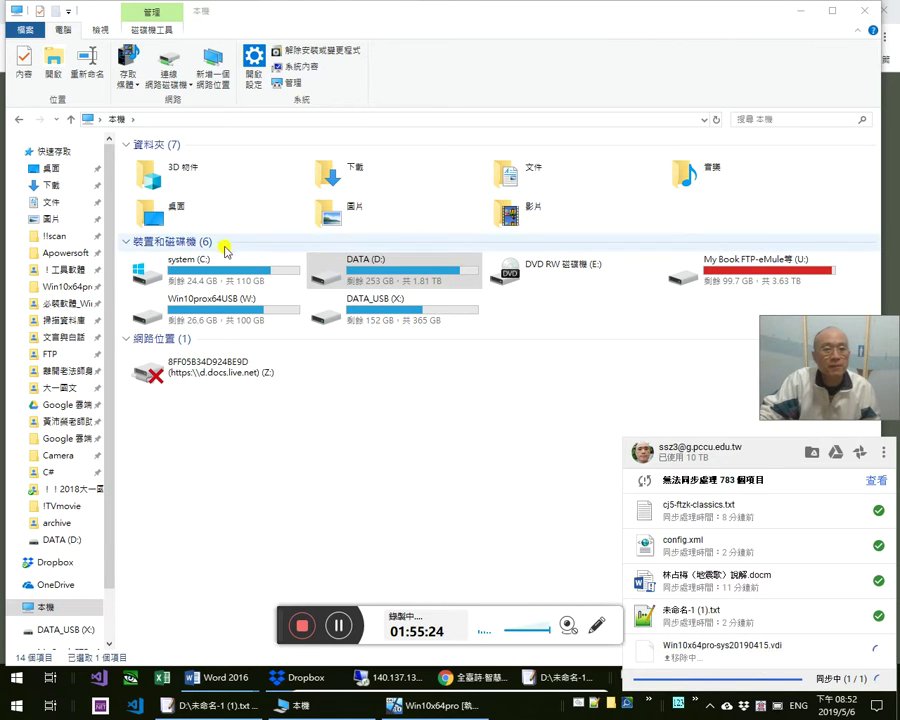
left_click(185, 244)
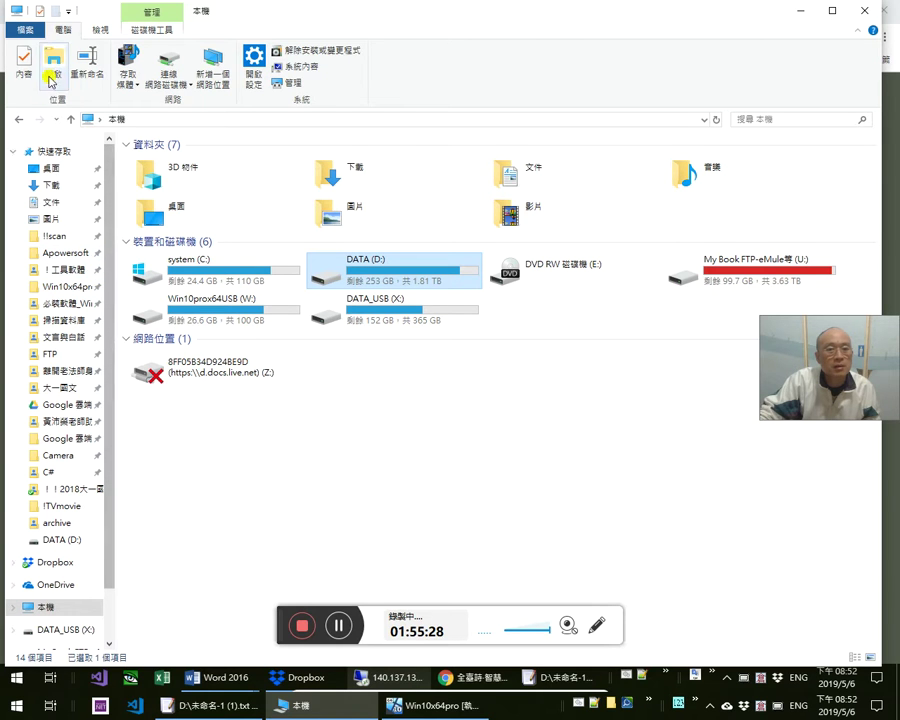
left_click(55, 119)
left_click(58, 124)
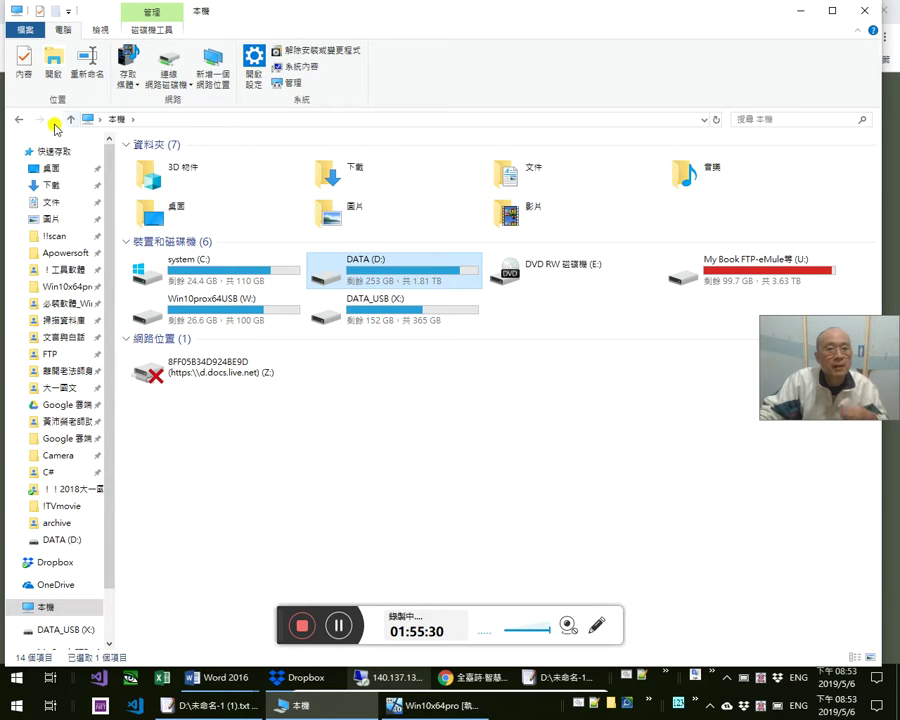
Review File Explorer's recent locations and the cloud sync status, and minimize the window
left_click(55, 119)
left_click(56, 118)
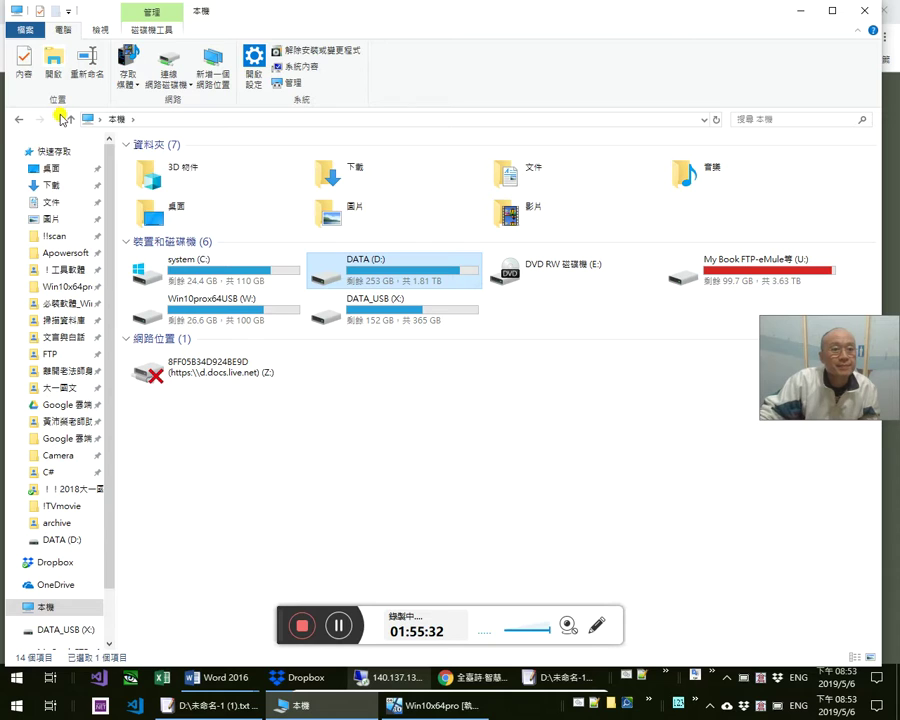
left_click(57, 119)
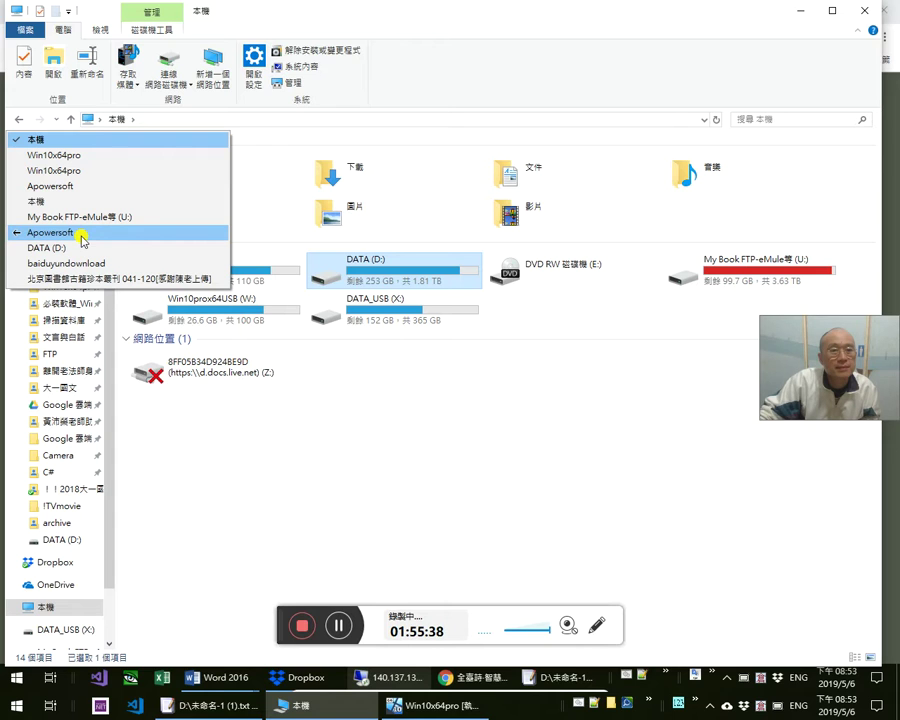
left_click(454, 472)
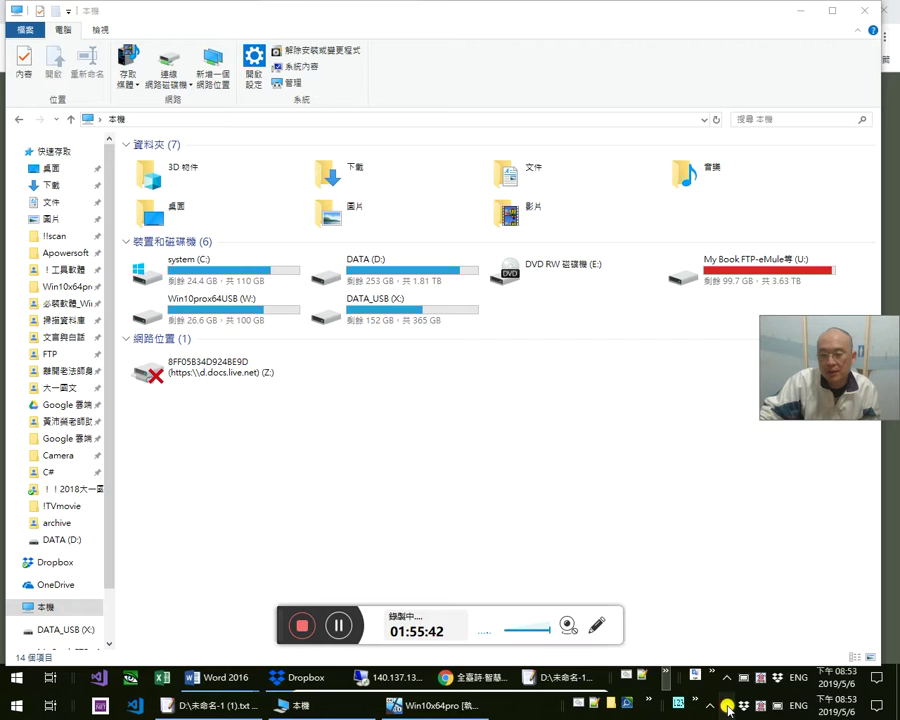
left_click(727, 707)
left_click(418, 408)
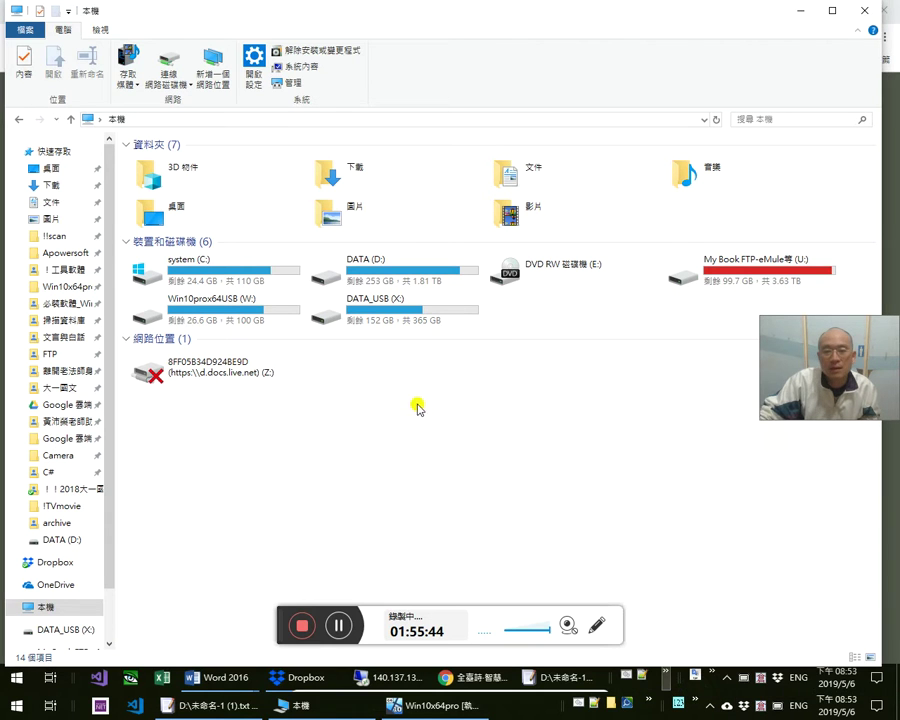
left_click(799, 12)
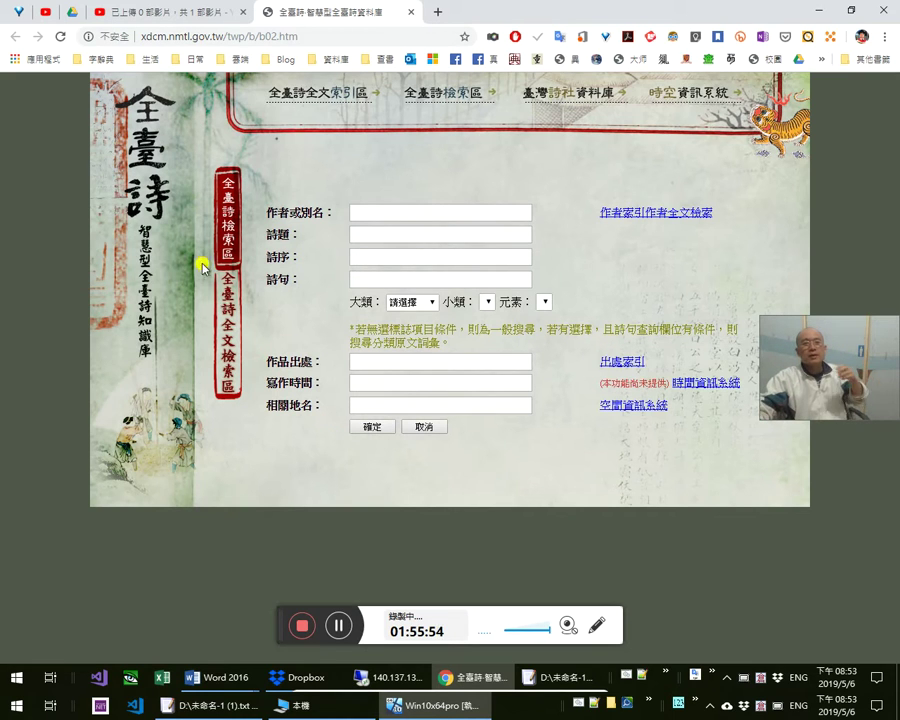
Open Google Drive in a new browser tab and select Win10x64pro-sys20190415.vdi in the trash (垃圾桶) to view its details
mouse_move(706, 93)
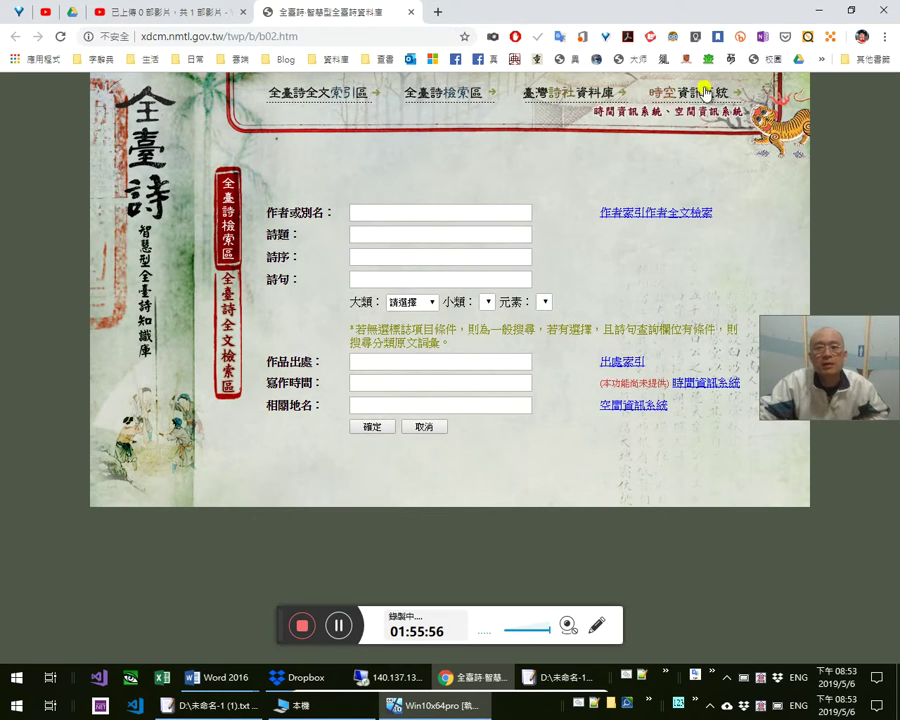
middle_click(795, 59)
left_click(505, 12)
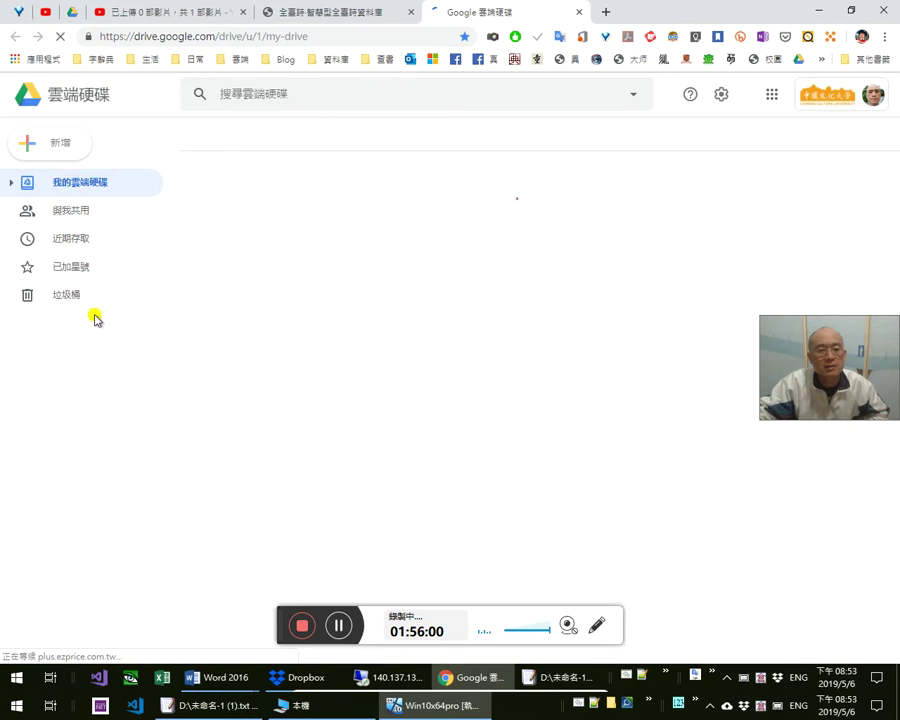
left_click(72, 299)
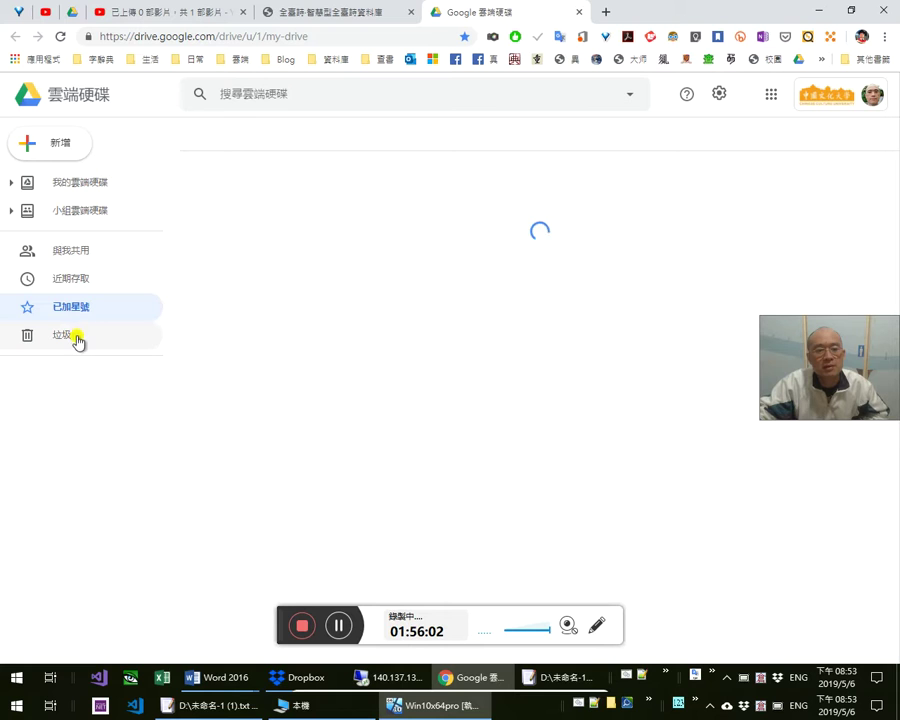
left_click(77, 340)
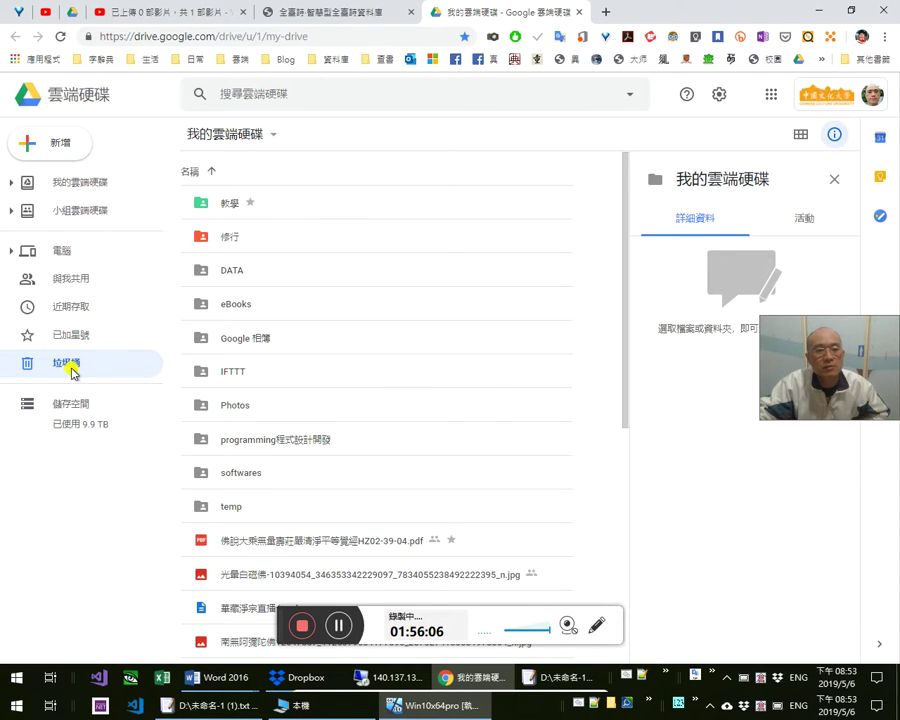
left_click(328, 240)
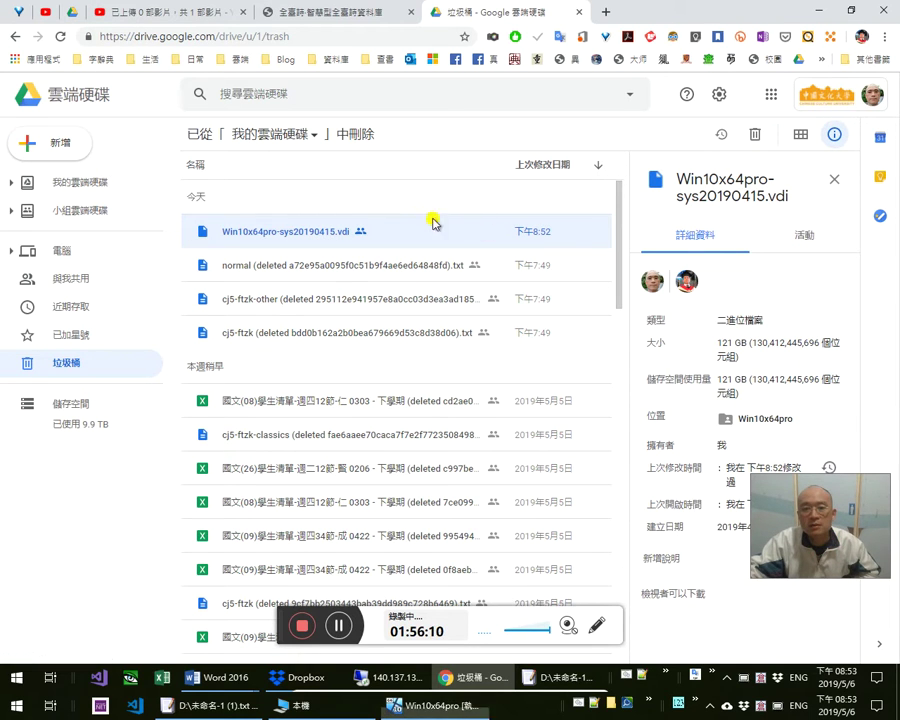
Expand 我的雲端硬碟 through DATA and 備份, and open the 舊(過時)的備份資料 folder
left_click(8, 188)
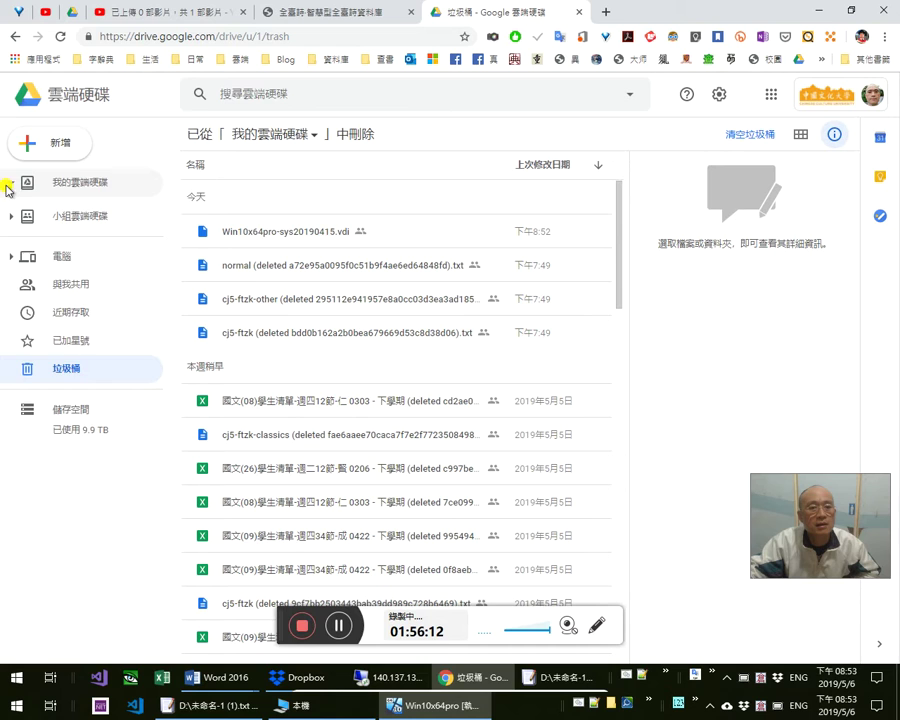
left_click(10, 183)
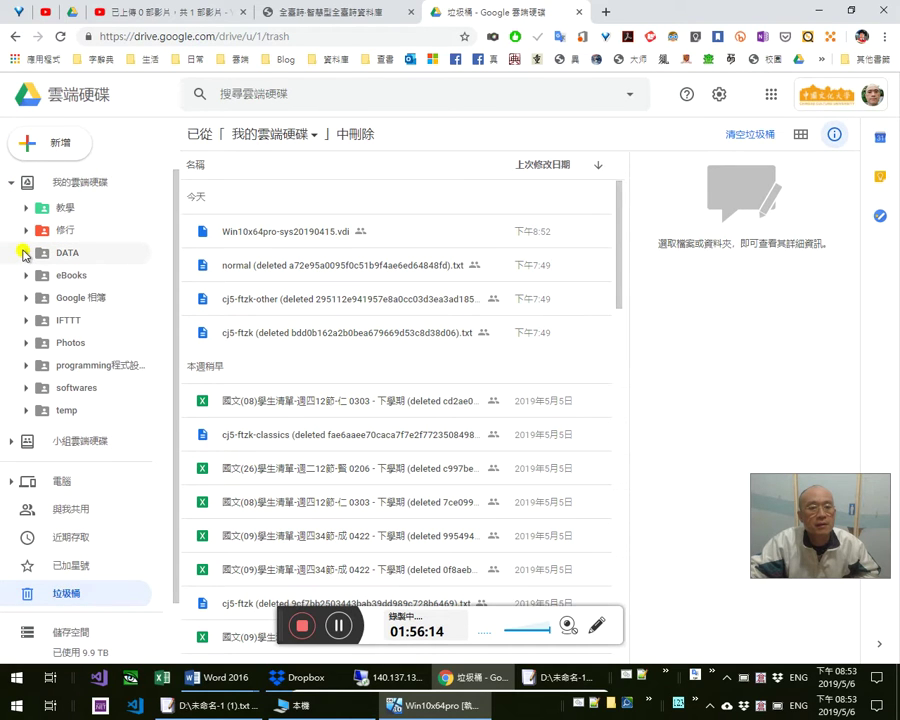
left_click(25, 253)
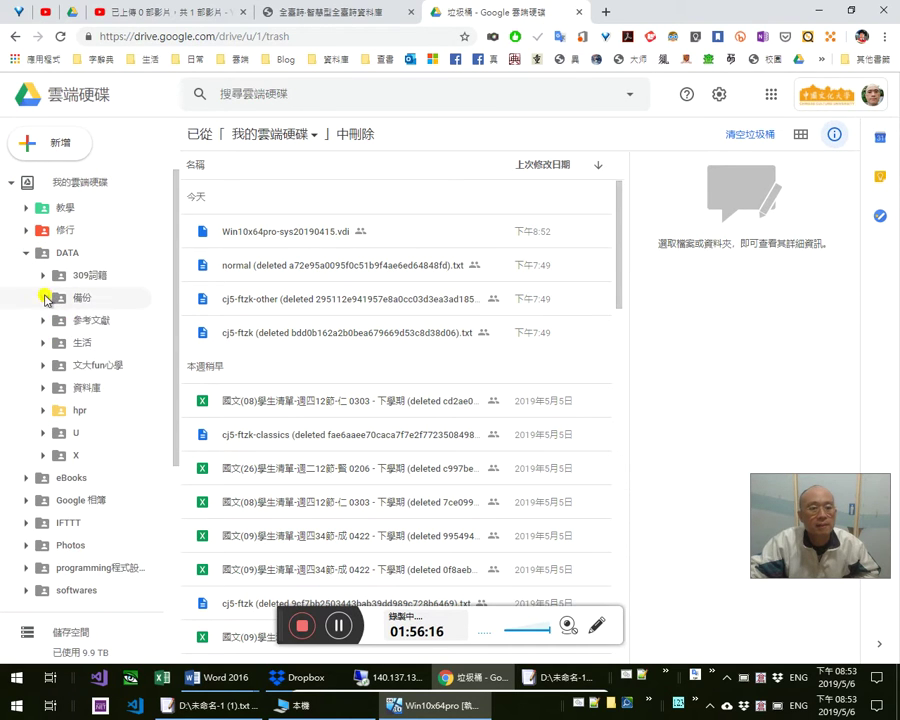
left_click(43, 298)
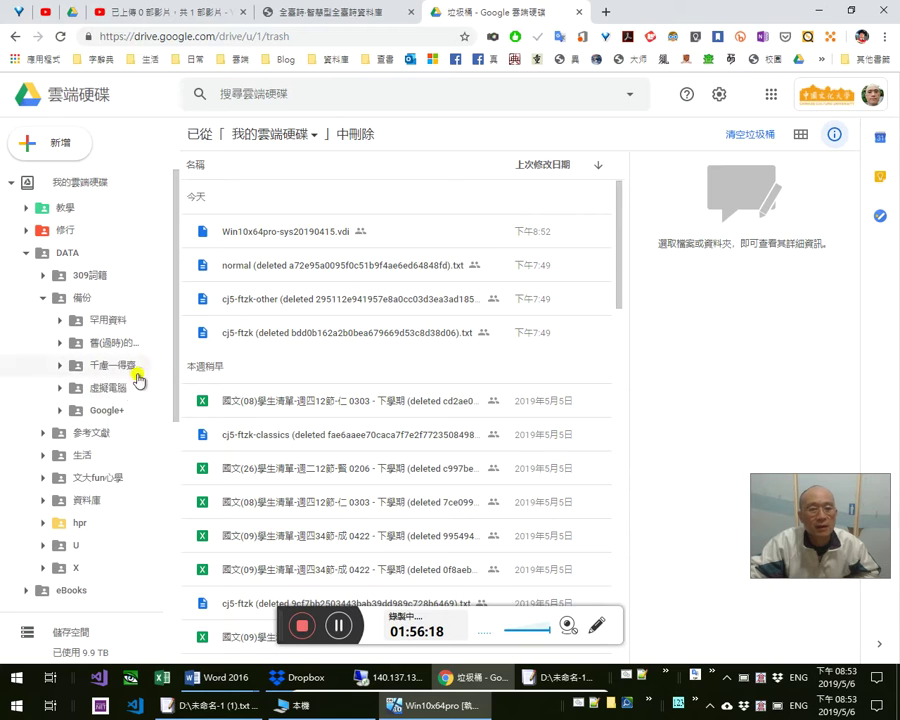
left_click(61, 344)
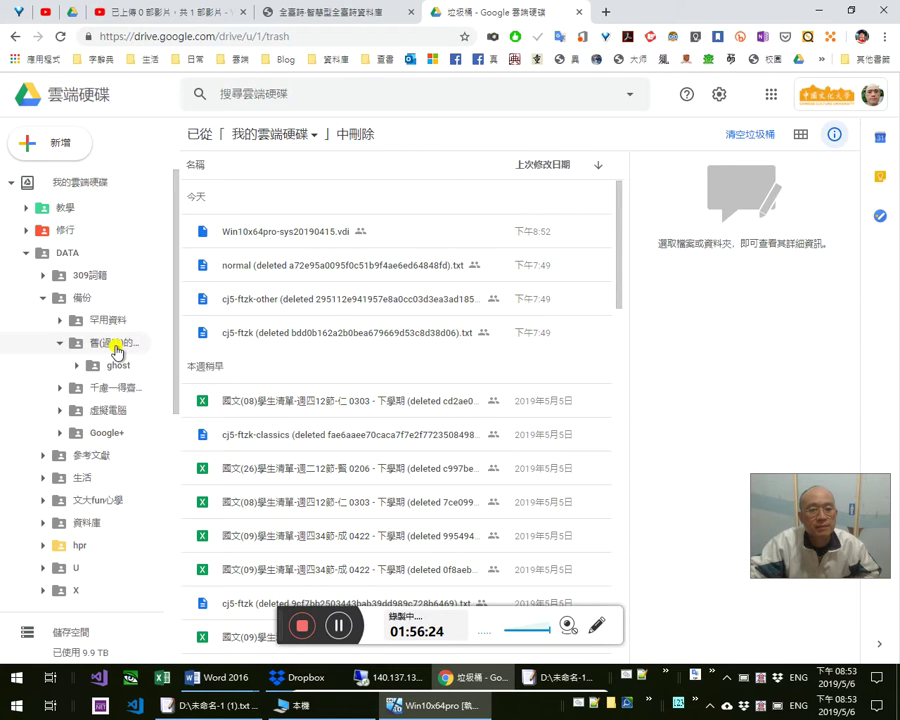
left_click(117, 346)
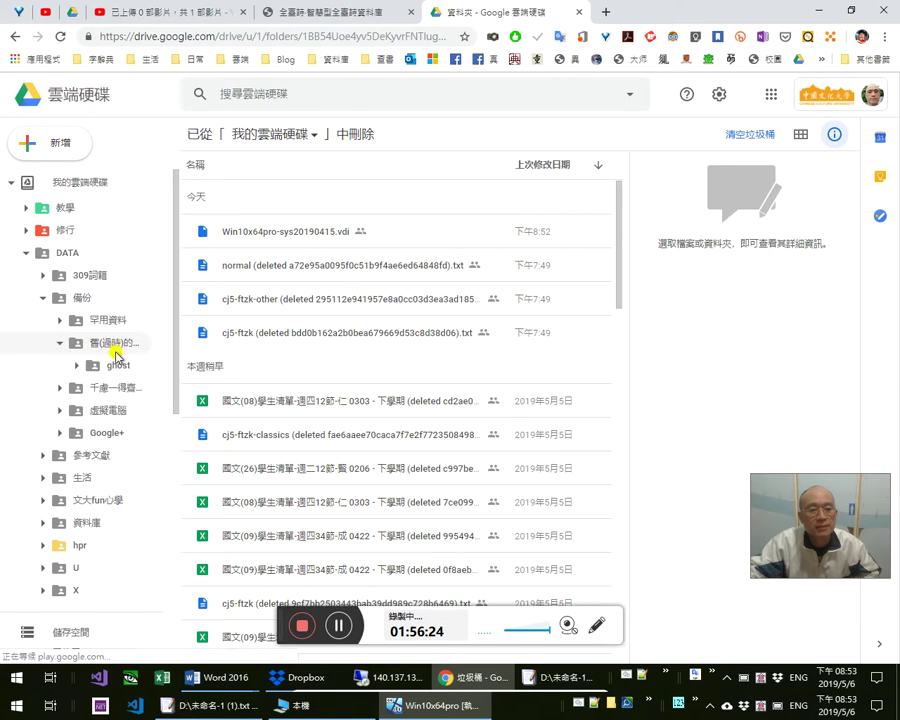
Return to the trash, view the restore and permanent-delete options for Win10x64pro-sys20190415.vdi, and close the Google Drive page
left_click(53, 146)
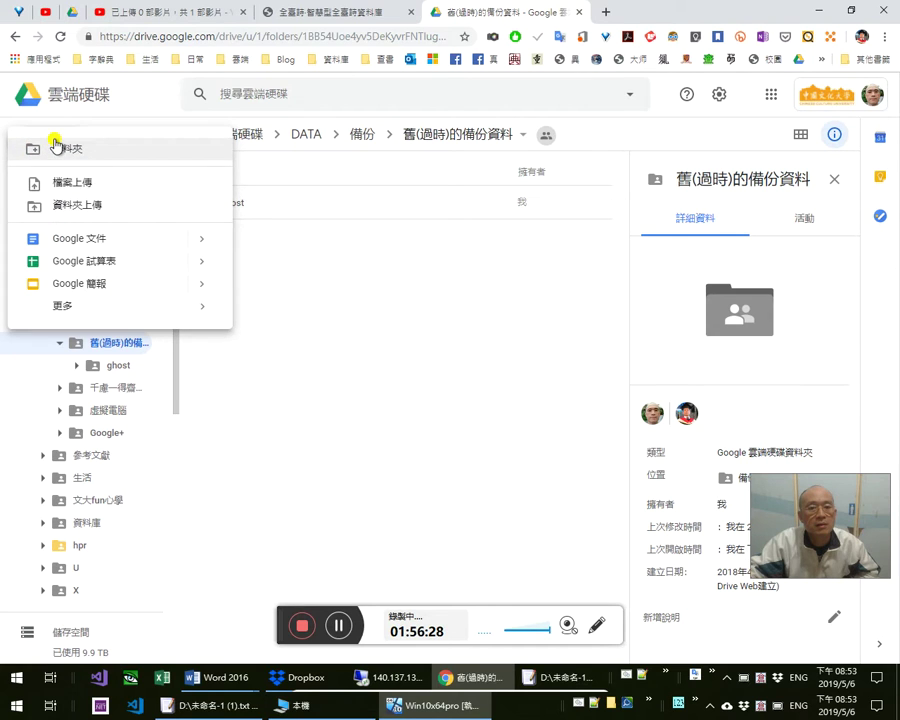
left_click(16, 40)
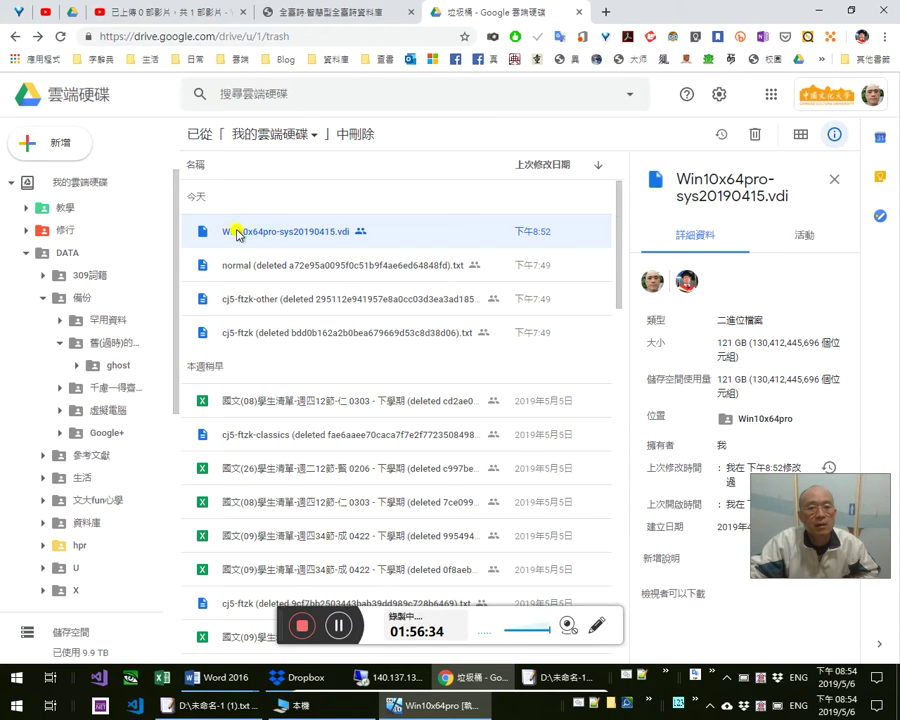
right_click(231, 232)
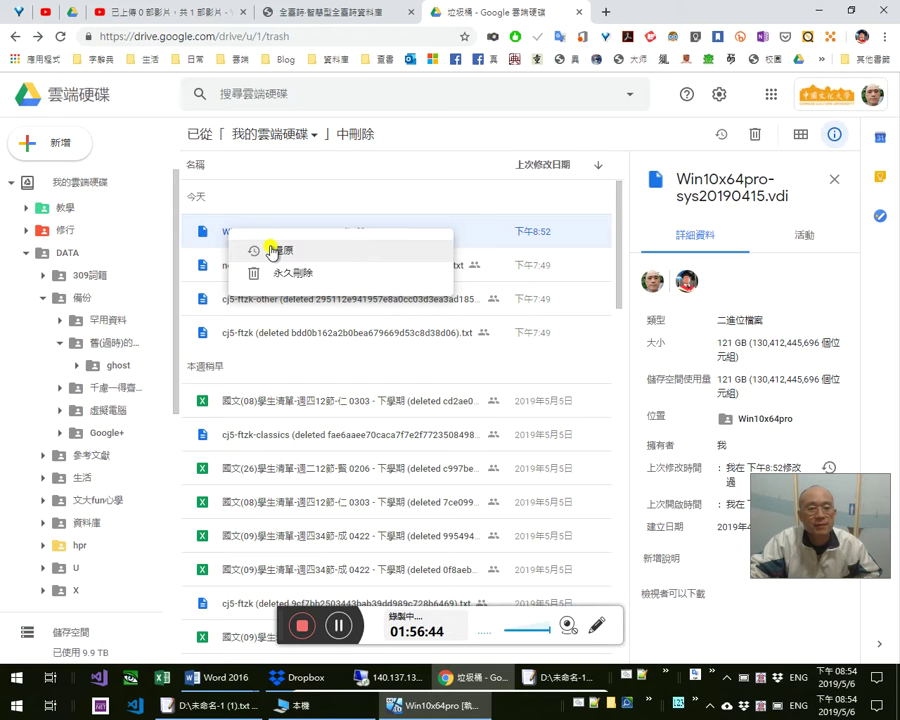
left_click(548, 237)
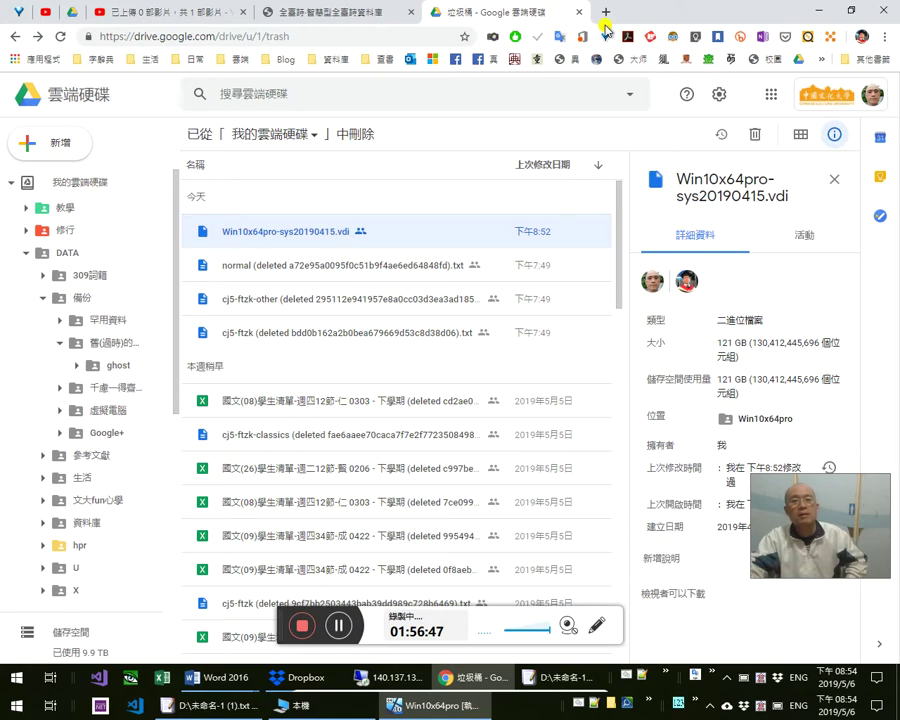
key("ctrl+shift+Tab")
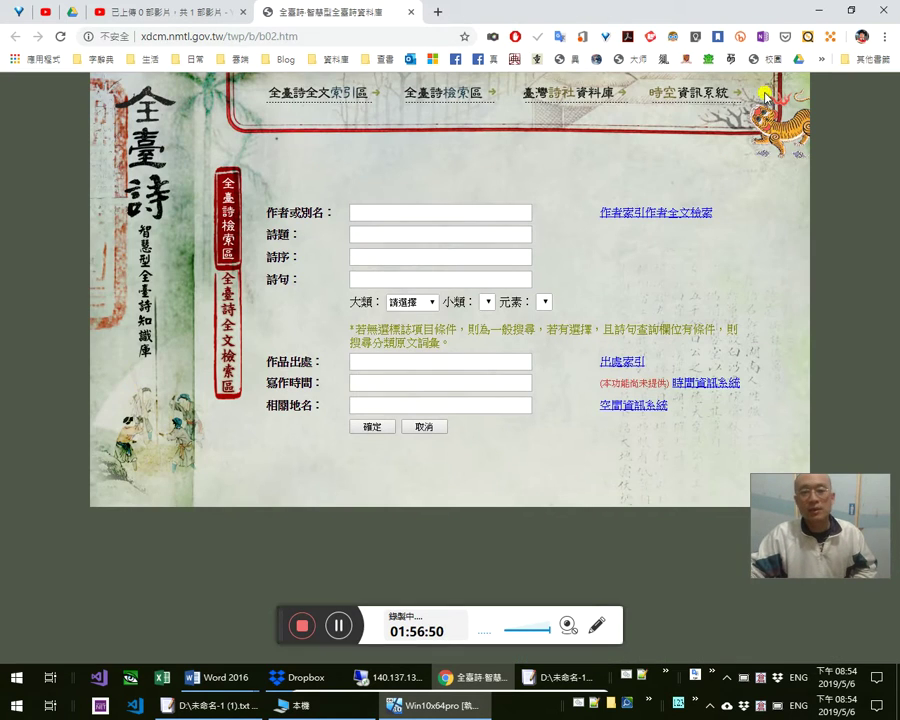
Switch to the Word document and review the 地震歌 verses above the 版本1 heading, back to the line 窘逼轉愁門戶狹
key("alt+Tab")
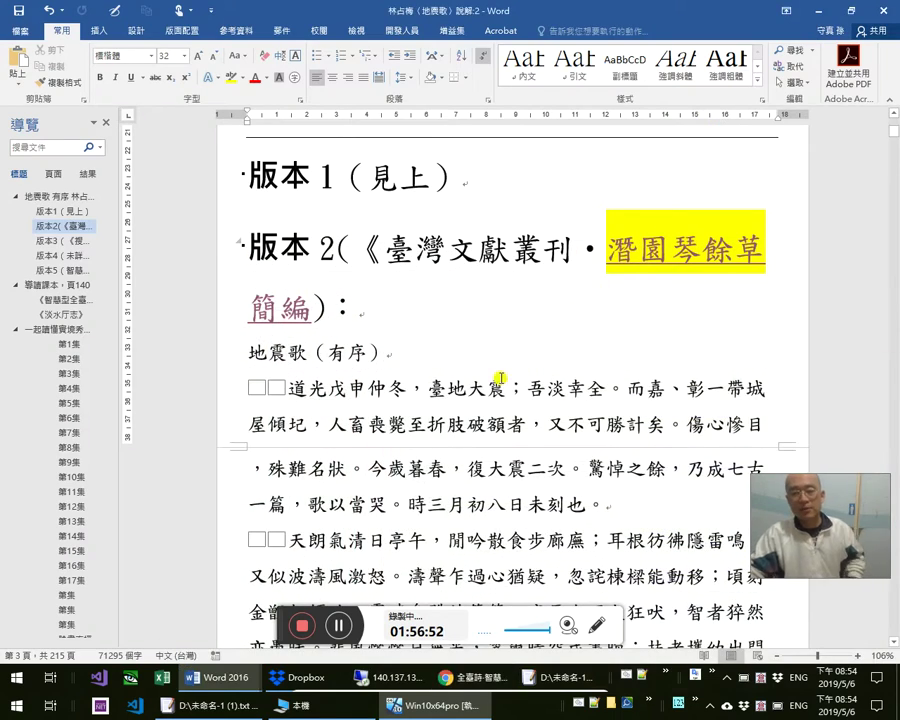
left_click(469, 436)
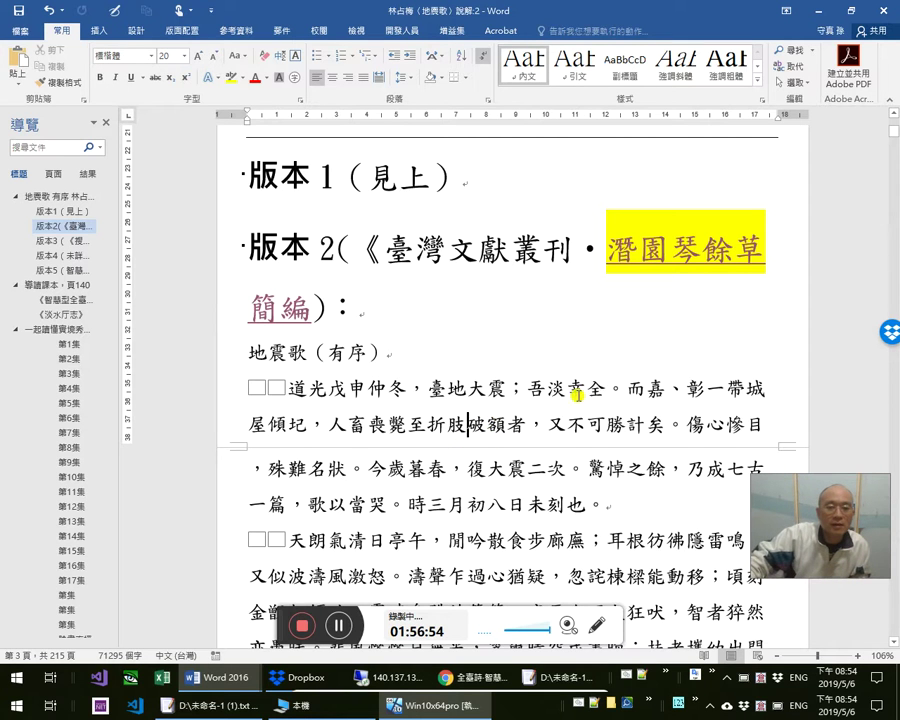
scroll(604, 399, "up", 6)
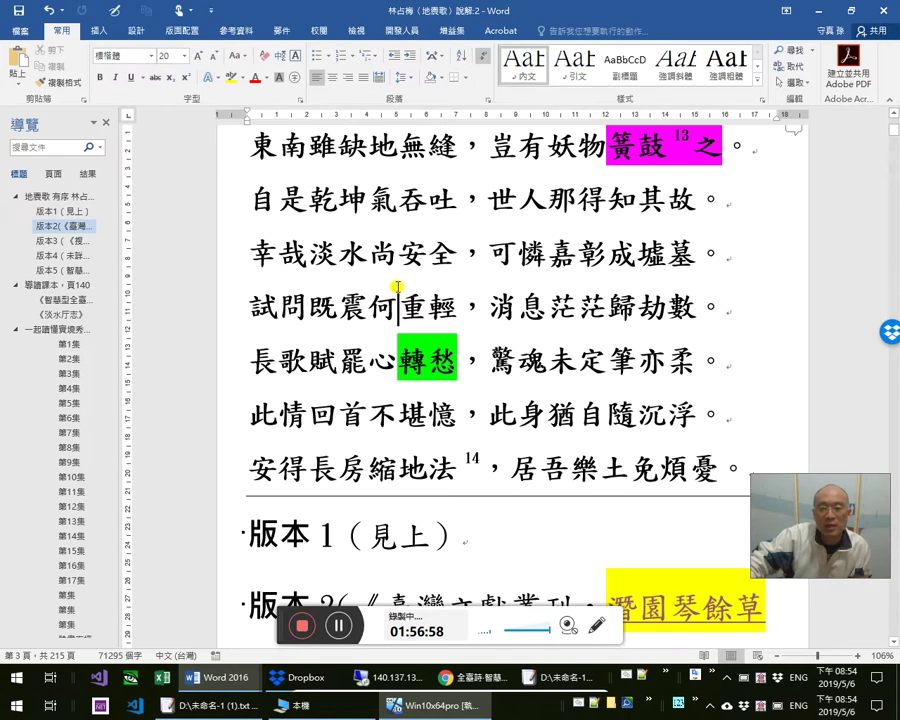
left_click(396, 302)
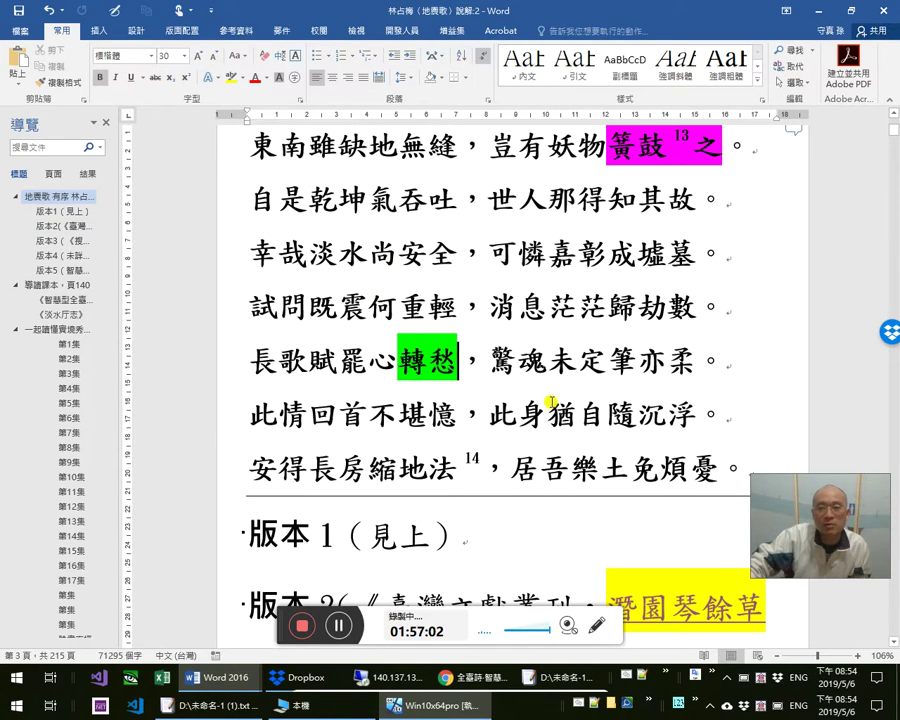
scroll(450, 520, "up", 2)
mouse_move(420, 708)
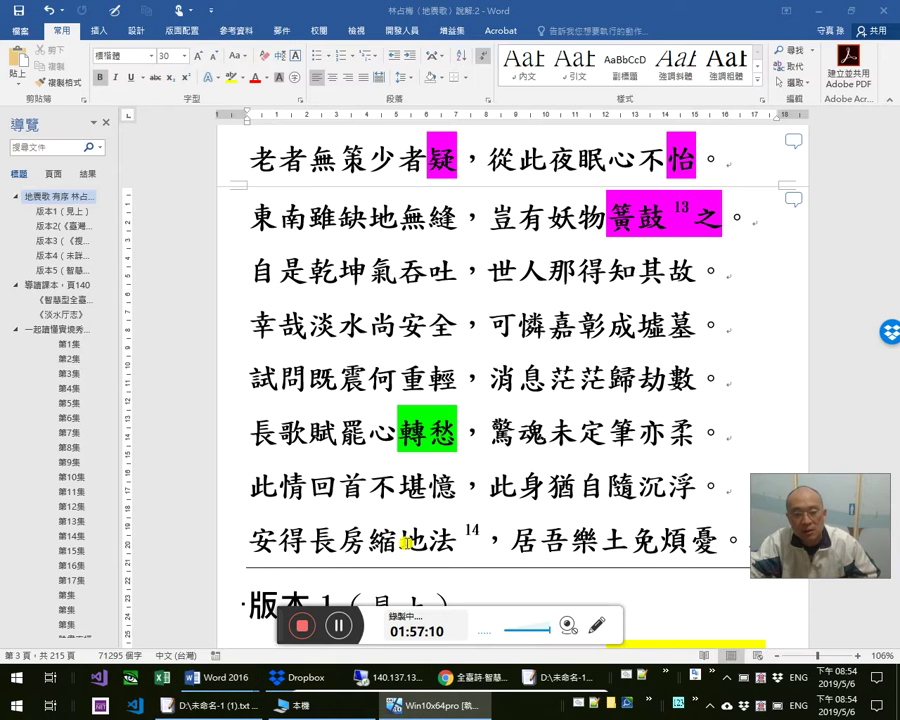
left_click(490, 434)
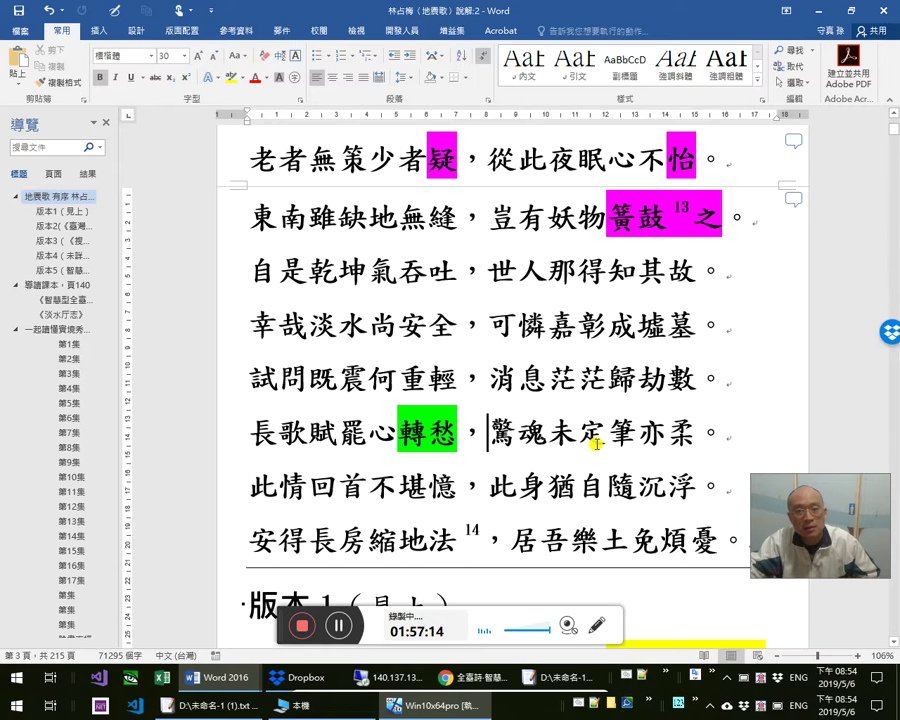
scroll(470, 352, "up", 2)
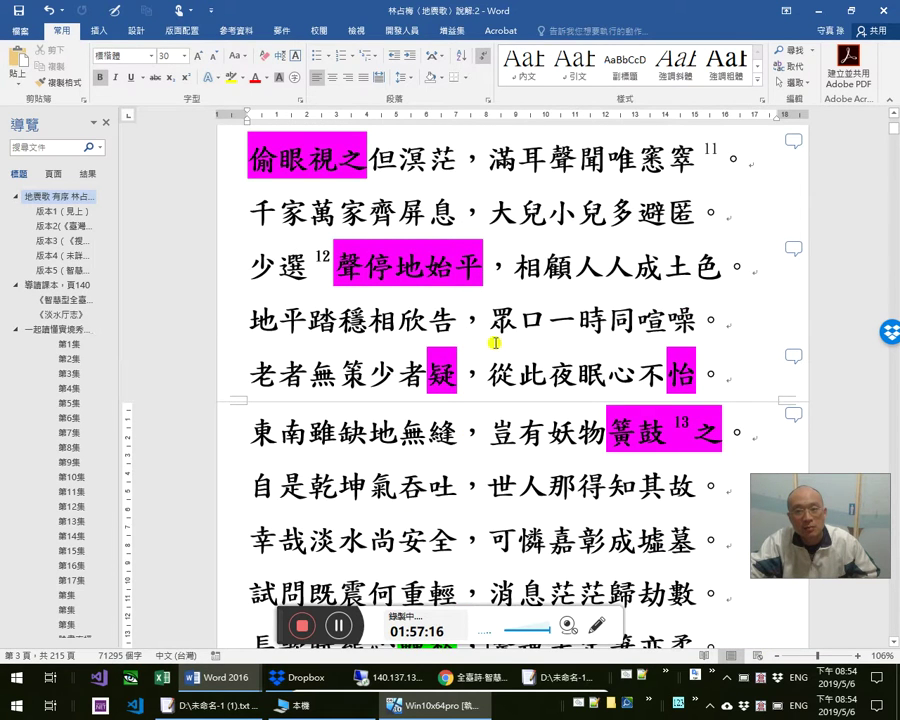
scroll(490, 343, "up", 1)
left_click(518, 318)
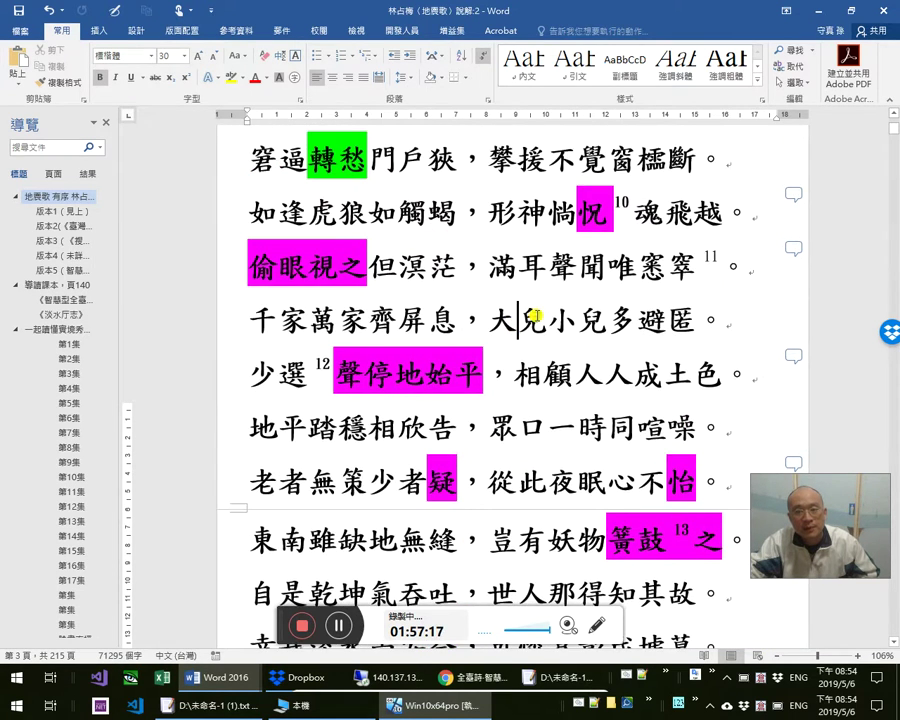
Switch to 大學國文選107.8.13.pdf on the remote desktop and read the 地震歌 footnotes 9 to 14 on pages 143 and 144
left_click(395, 677)
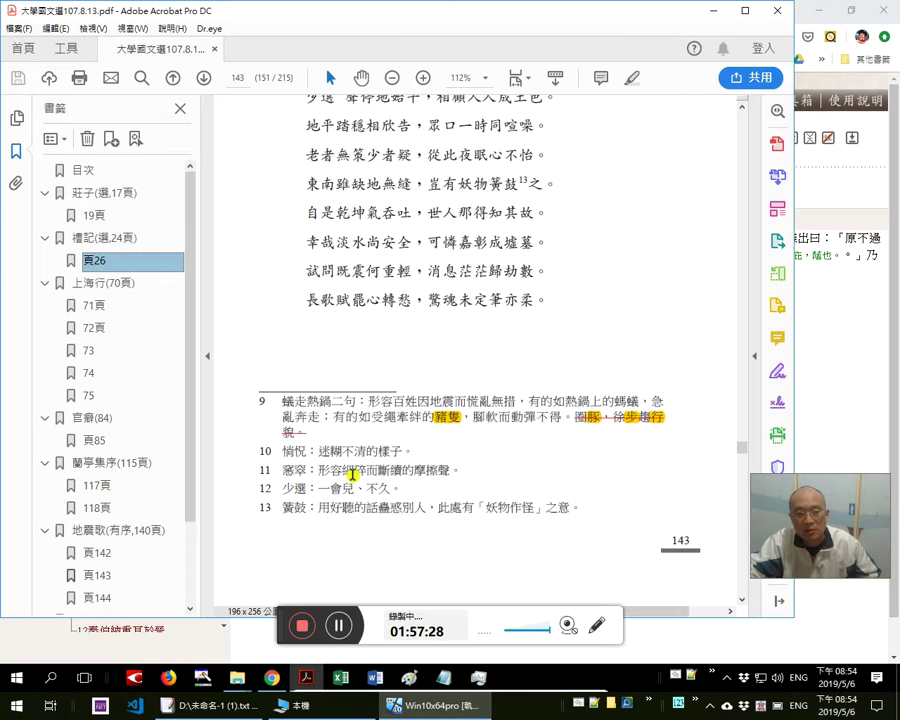
scroll(446, 493, "down", 2)
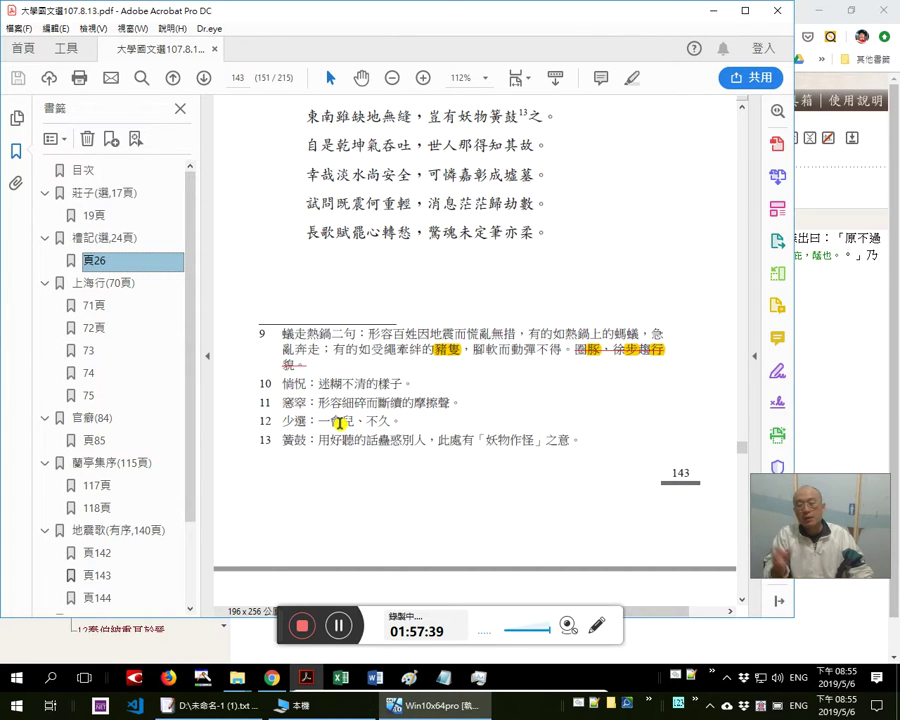
double_click(457, 440)
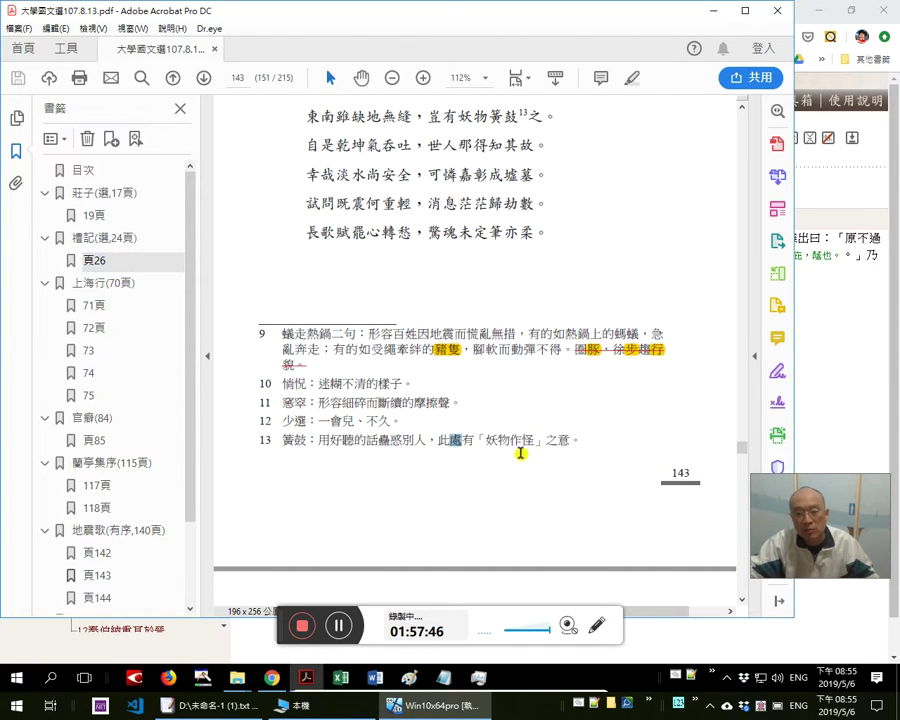
left_click_drag(366, 441, 391, 441)
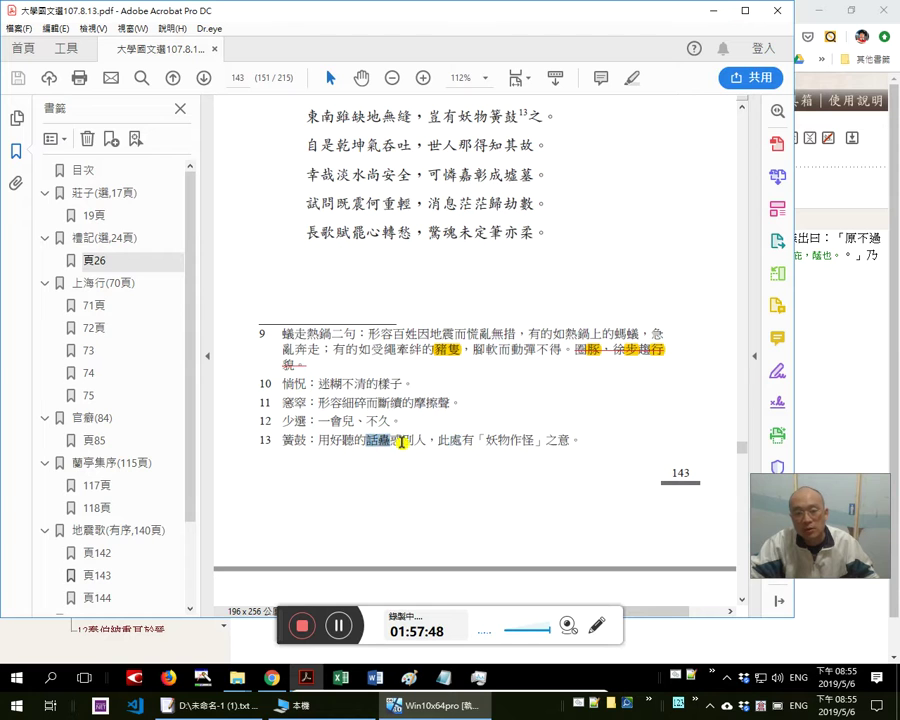
scroll(518, 458, "down", 3)
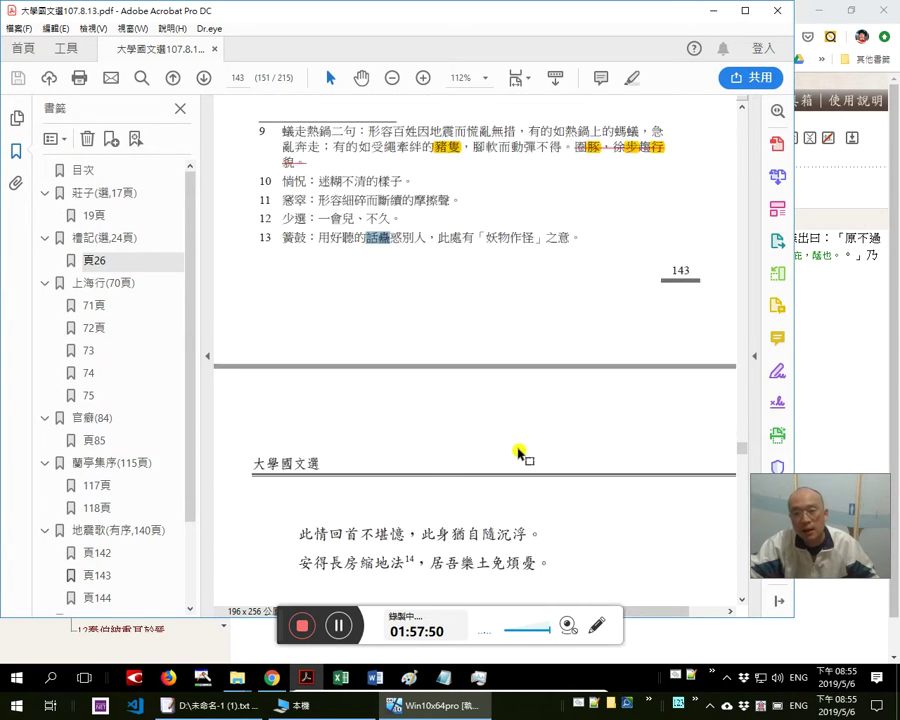
scroll(523, 466, "down", 12)
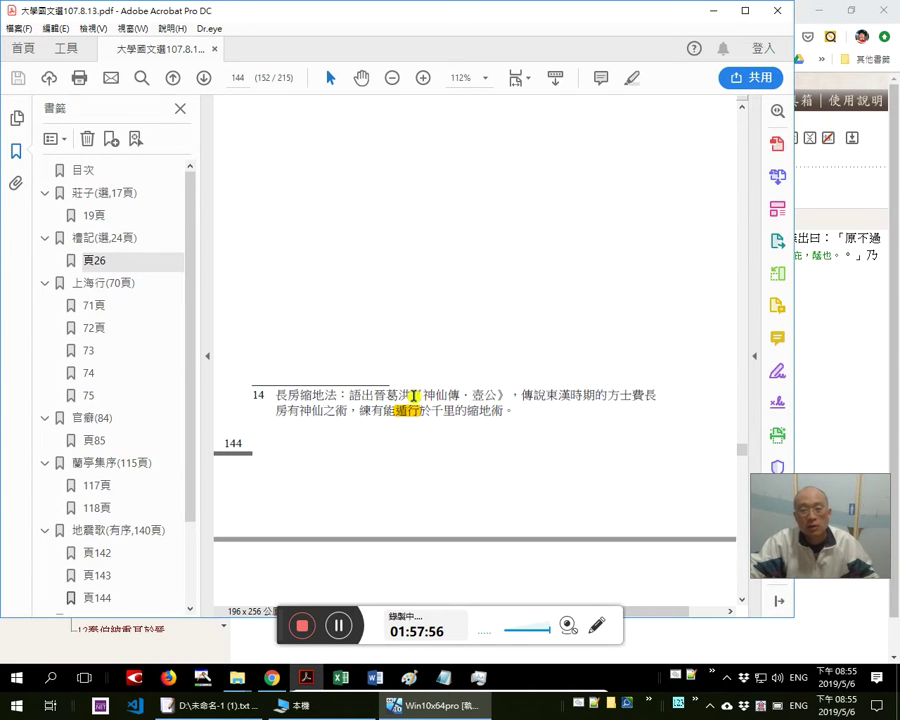
Examine footnote 14 on 長房縮地法 on page 144, select its full text, and look ahead to the start of page 145
left_click_drag(399, 394, 537, 388)
left_click(510, 397)
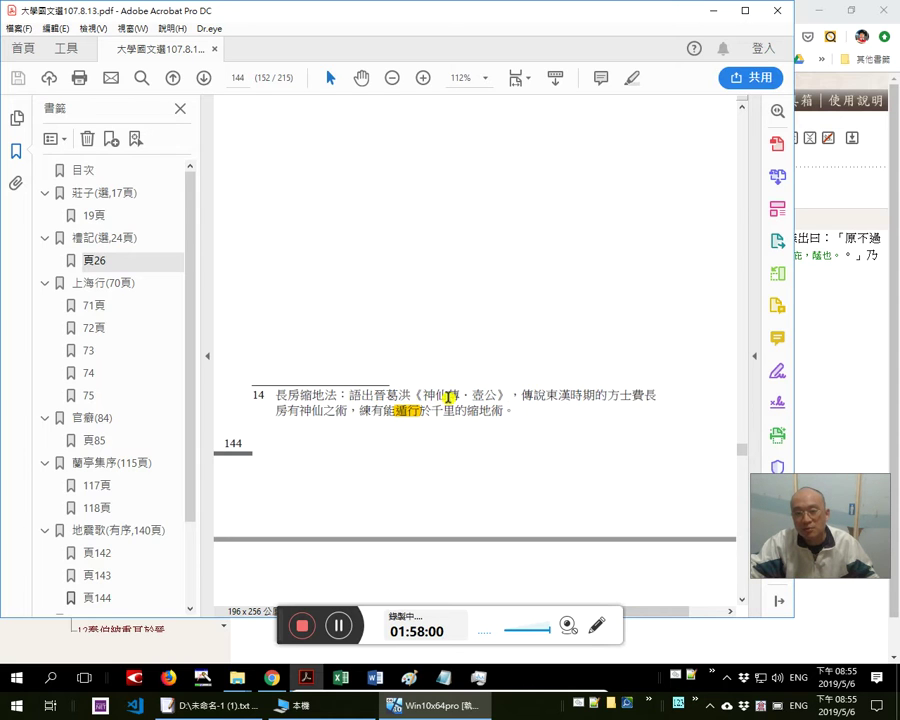
left_click_drag(399, 395, 600, 393)
left_click(521, 402)
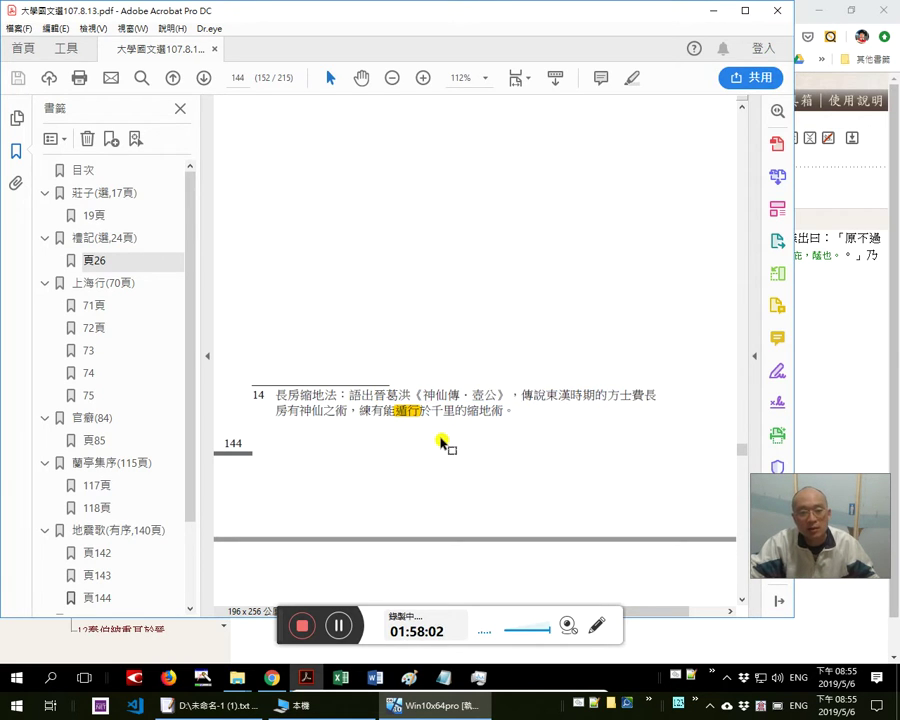
scroll(428, 430, "down", 1)
left_click_drag(284, 327, 513, 343)
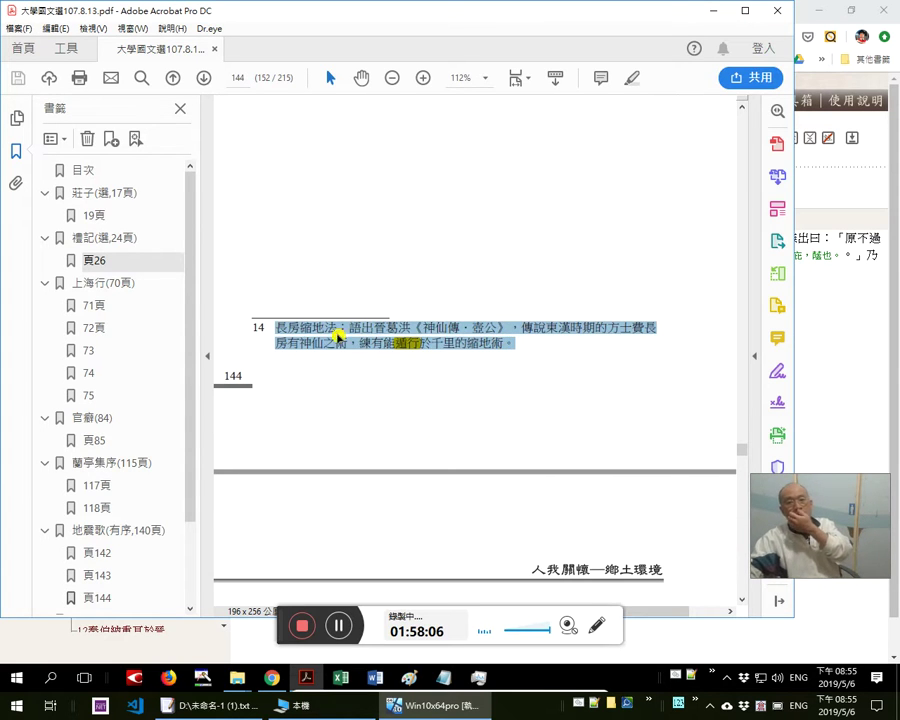
scroll(592, 380, "down", 1)
scroll(592, 380, "down", 5)
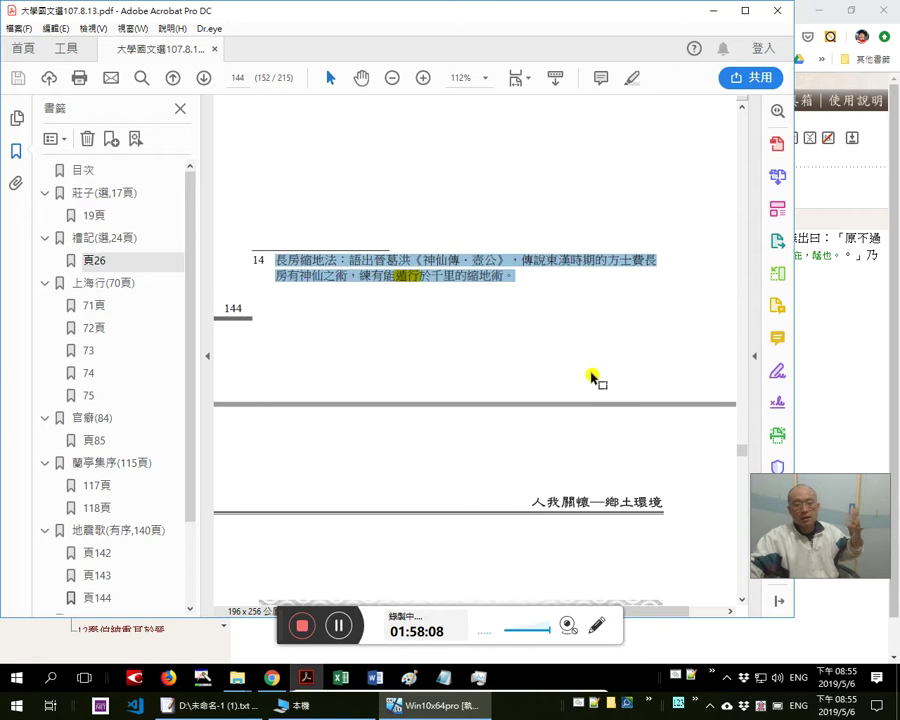
Return to footnotes 9 to 13 on page 143 and briefly consult the 相顧人人成土色 line in the EmEditor notes
scroll(594, 381, "up", 3)
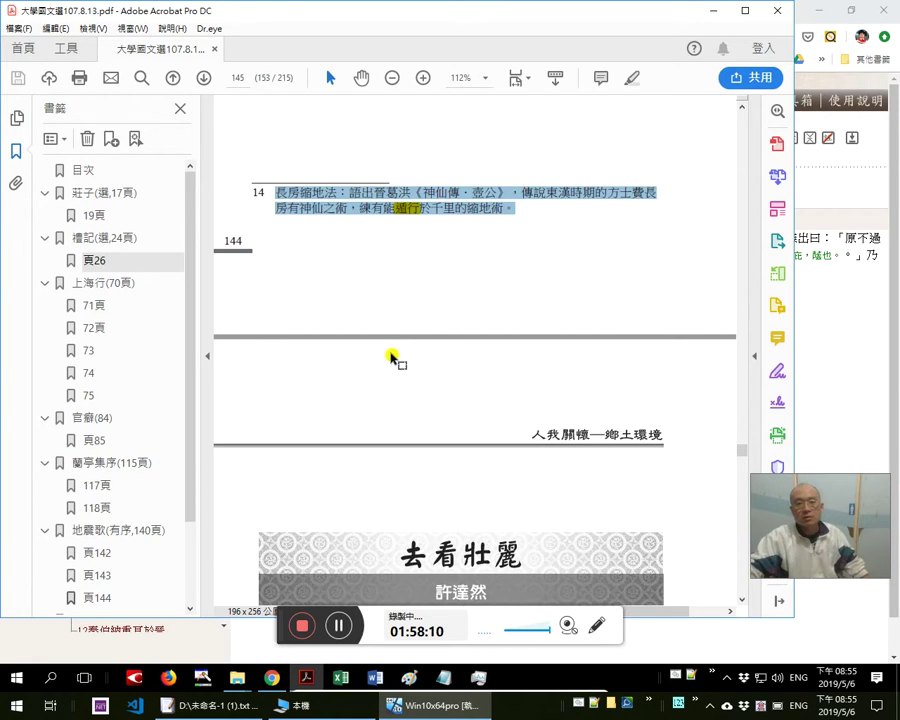
scroll(402, 334, "up", 5)
scroll(415, 332, "up", 10)
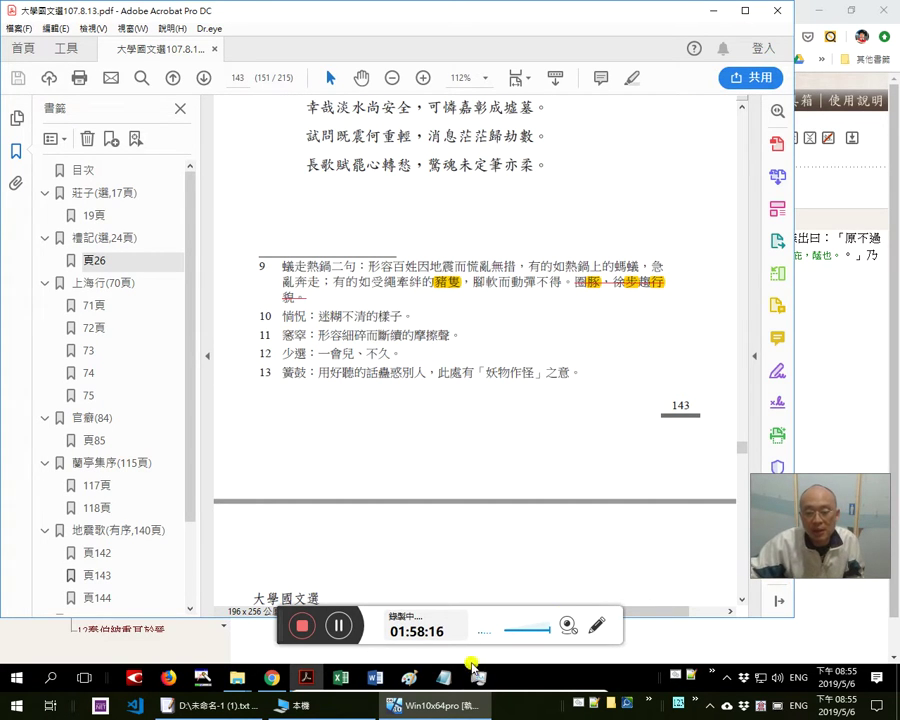
left_click(240, 705)
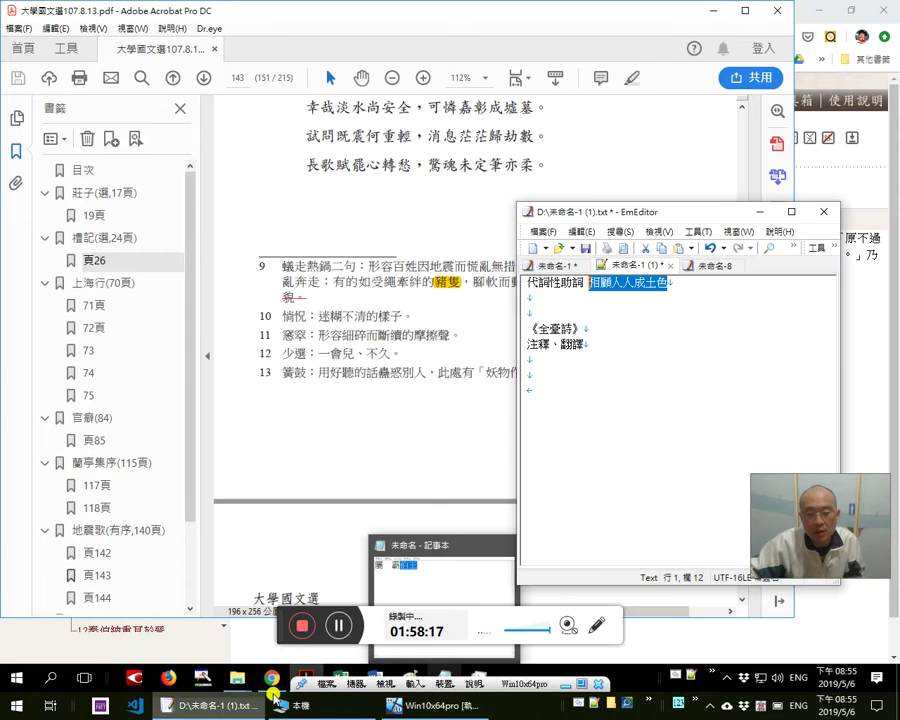
left_click(530, 283)
left_click(434, 159)
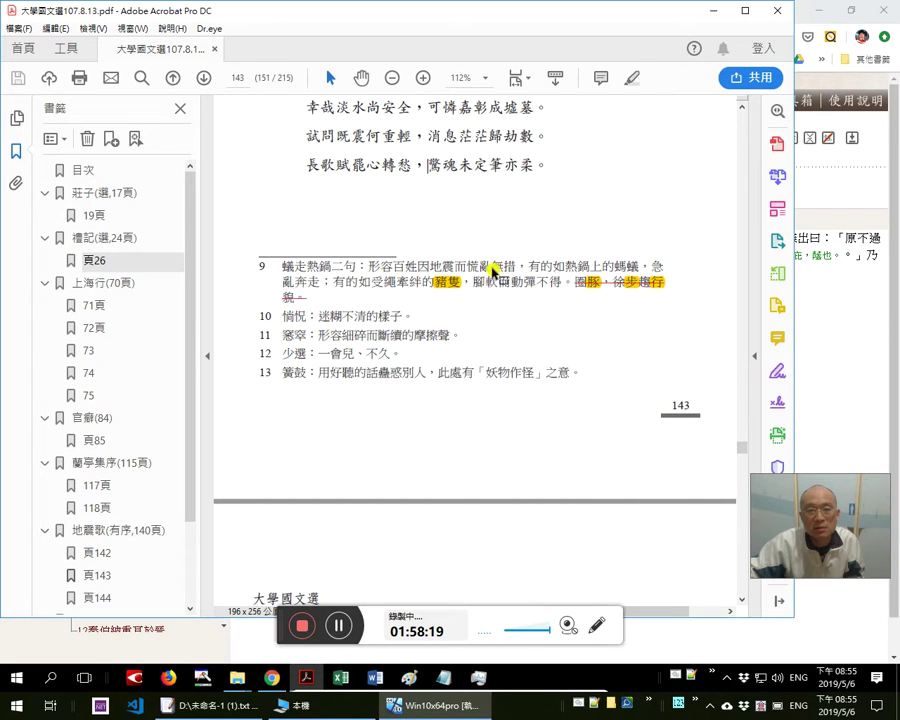
Review the 地震歌 verses and footnotes on pages 143 and 142, back to the 〈地震歌〉 introduction on page 140
scroll(590, 400, "up", 2)
scroll(597, 368, "up", 5)
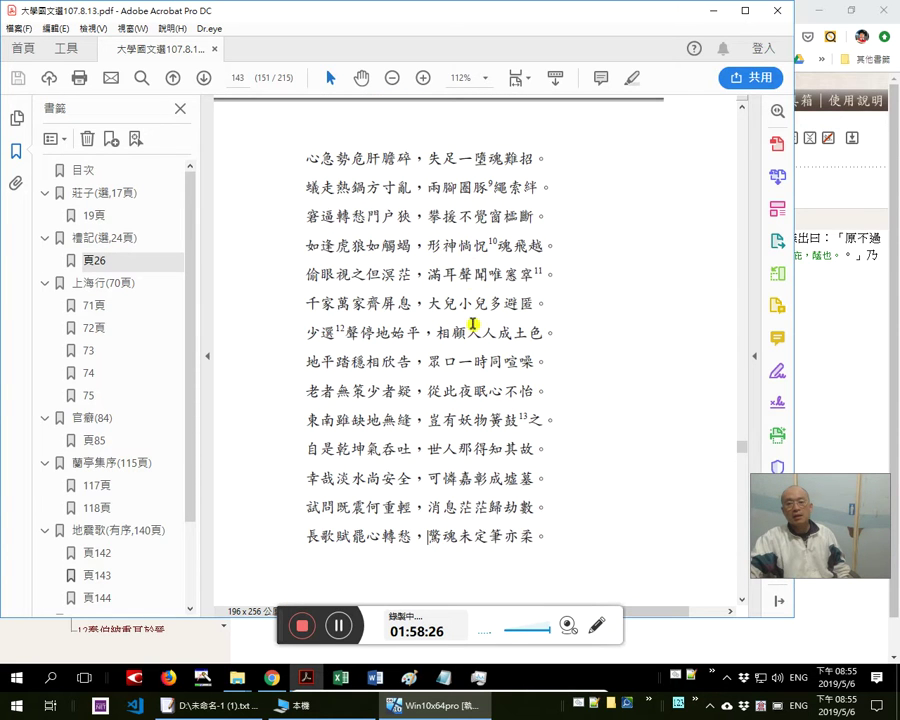
scroll(563, 424, "up", 5)
scroll(565, 431, "up", 10)
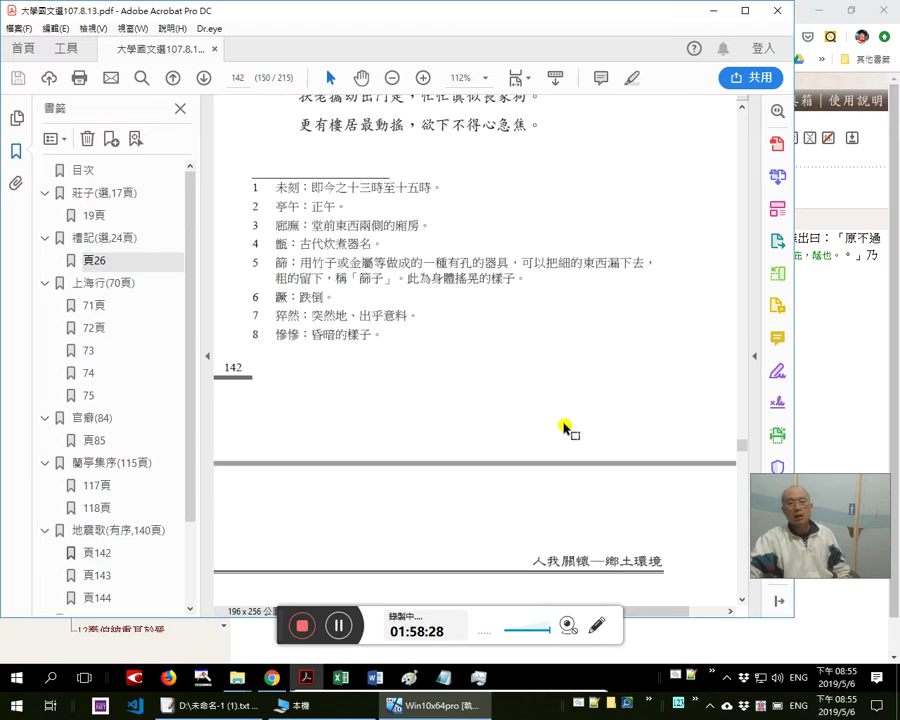
scroll(569, 428, "up", 15)
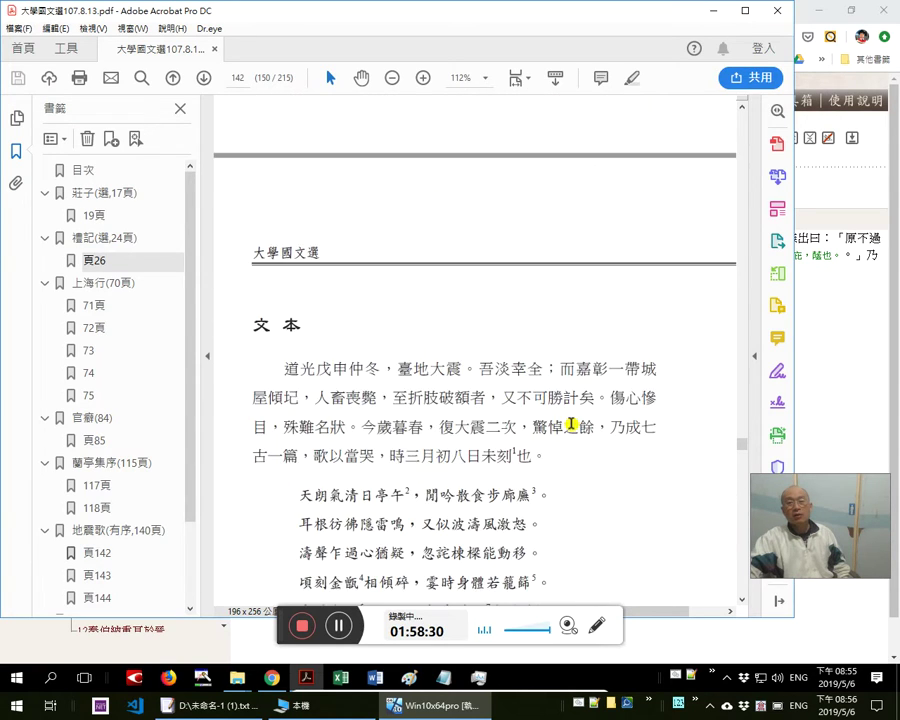
scroll(570, 412, "up", 7)
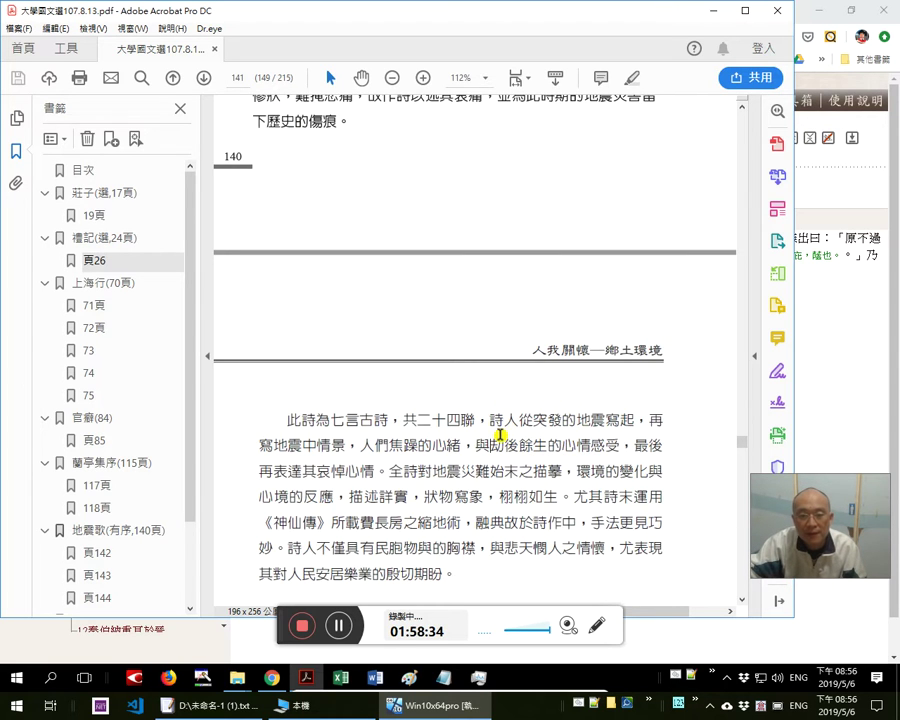
scroll(503, 428, "up", 5)
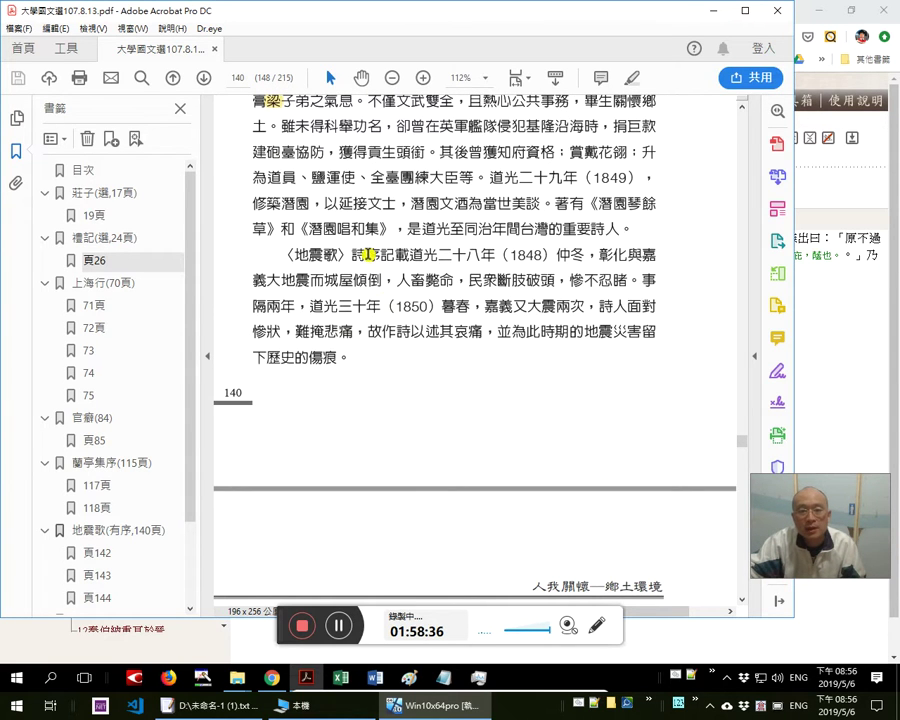
scroll(572, 262, "up", 1)
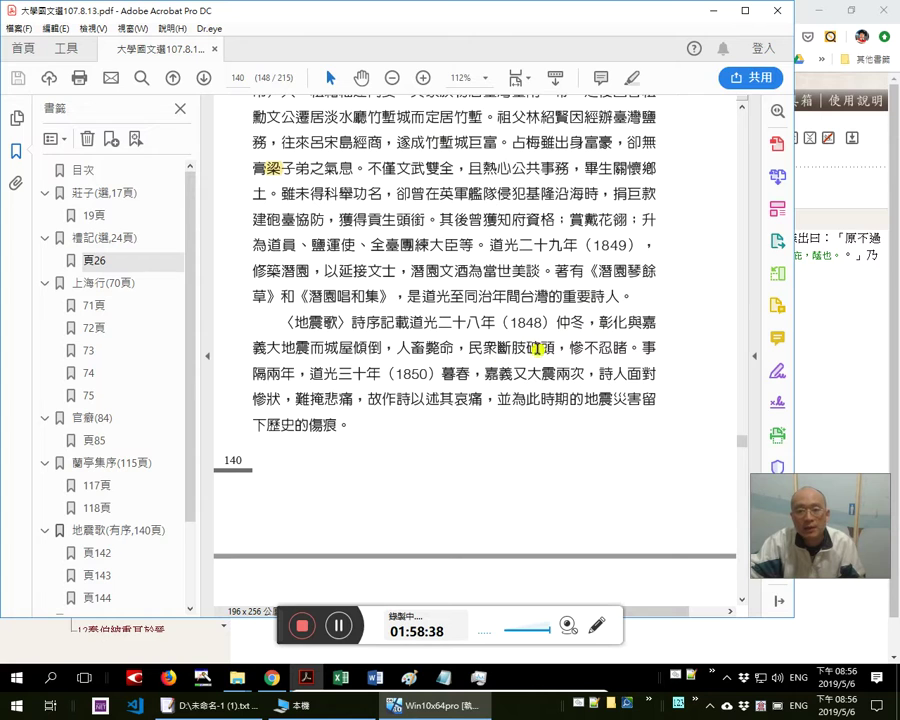
Switch to 未命名-1 (1).txt in EmEditor and review the notes on 《全臺詩》, 注釋、翻譯 and 代詞性助詞
left_click(215, 705)
left_click_drag(527, 329, 566, 346)
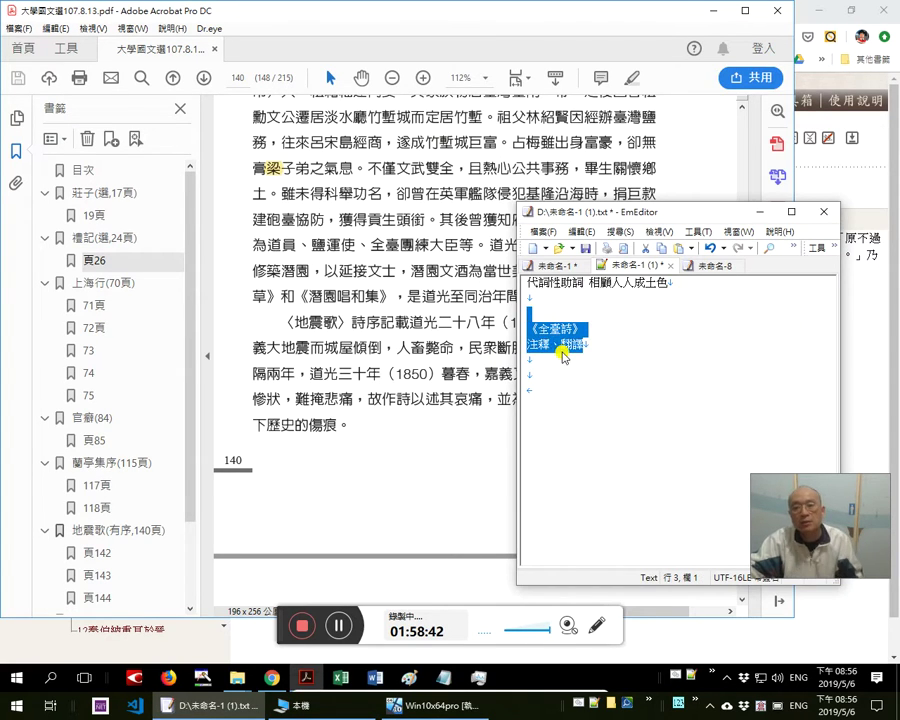
left_click(560, 345)
left_click(590, 388)
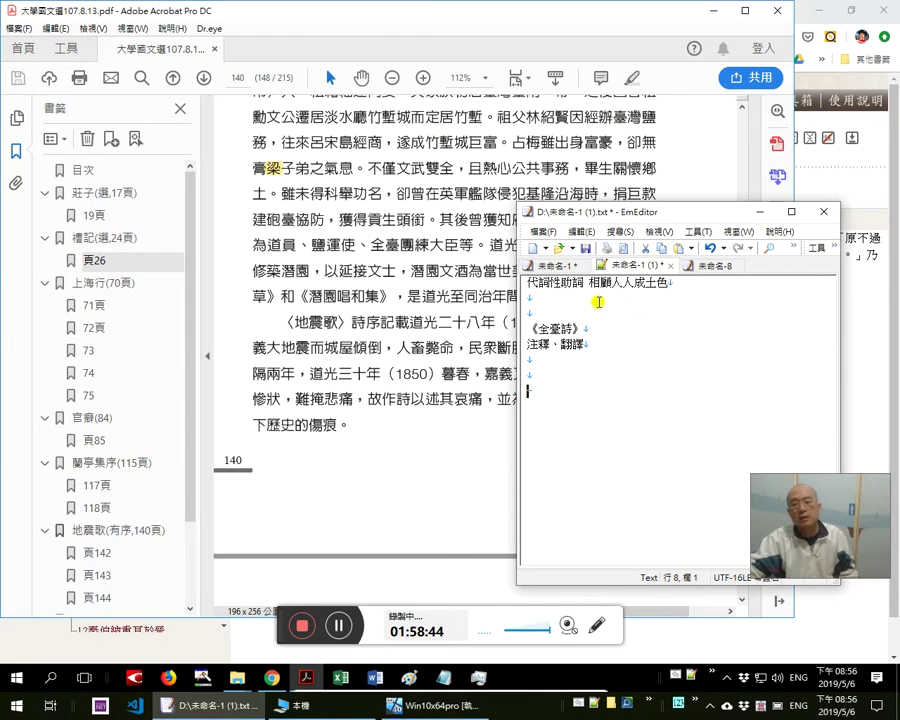
left_click_drag(553, 285, 775, 301)
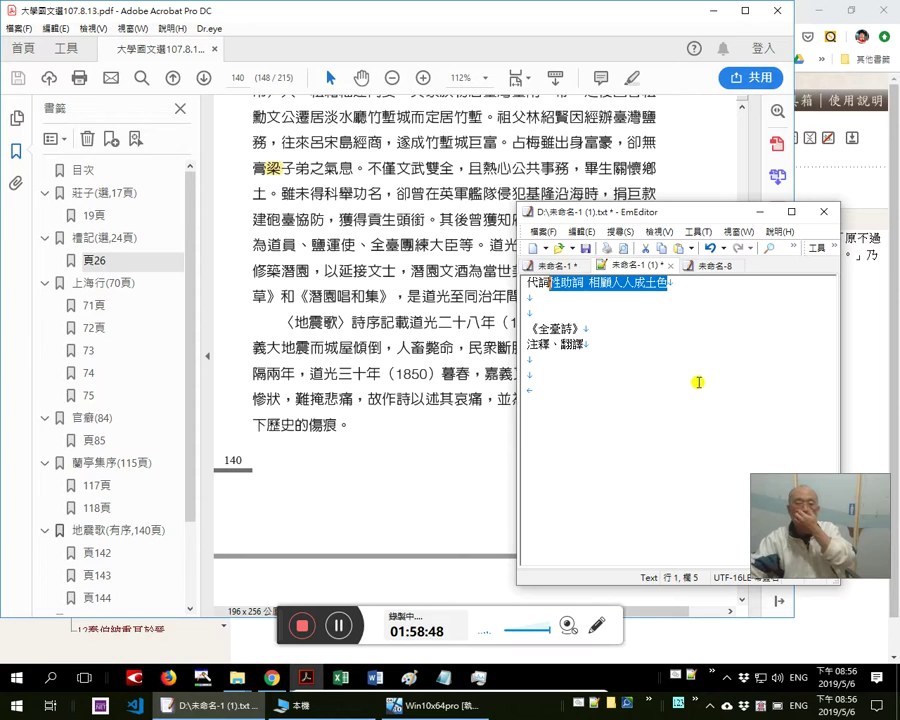
Return to page 140 of the PDF and examine the wording of 而城屋傾倒, 斷肢, 破頭 and 慘不忍睹 in the 〈地震歌〉 introduction
left_click(356, 344)
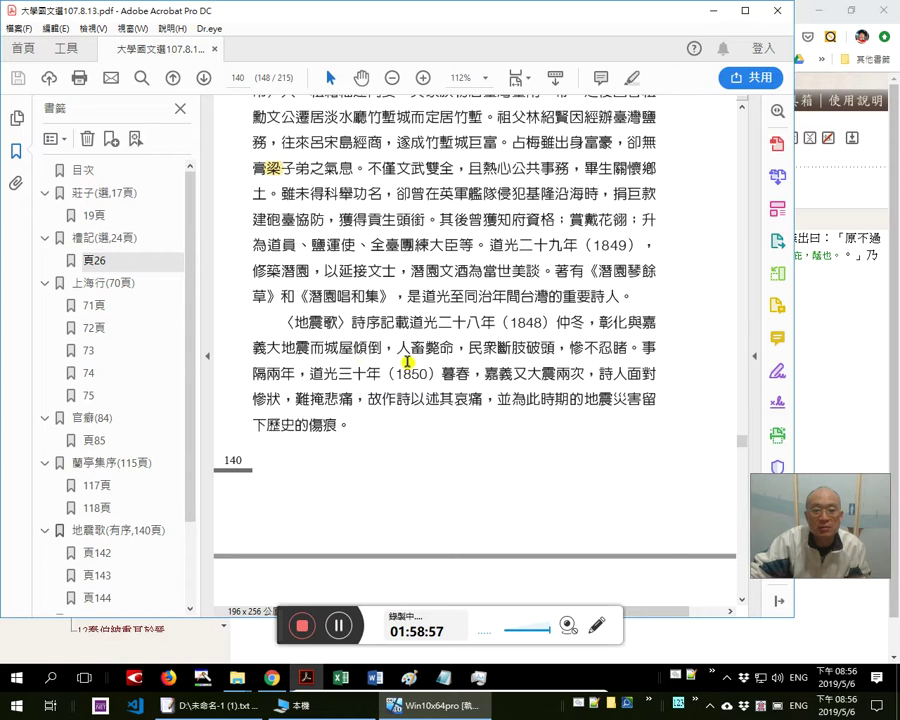
left_click_drag(310, 348, 383, 362)
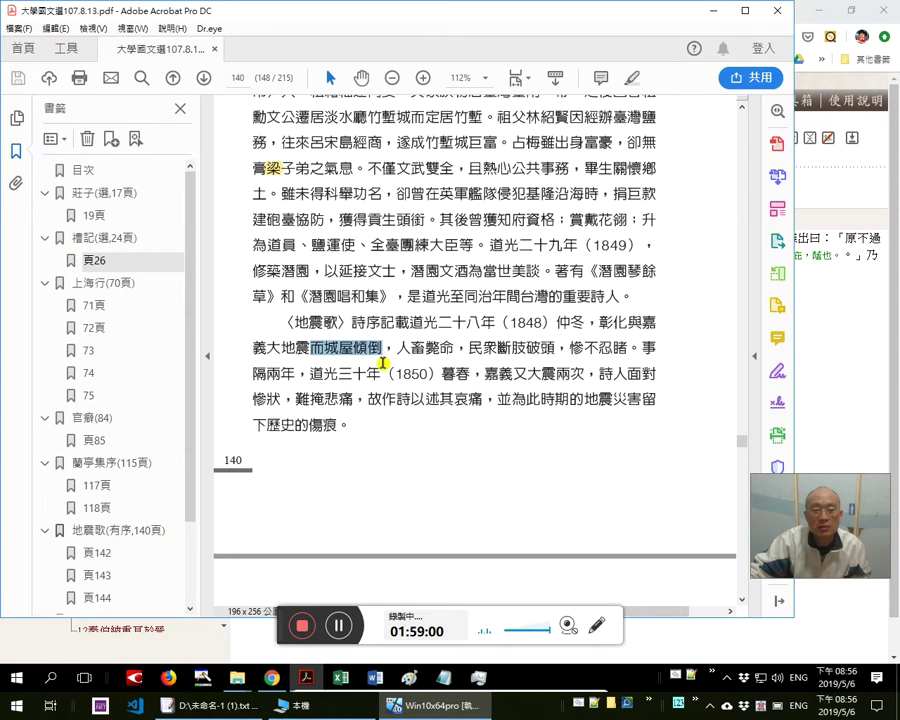
left_click(335, 347)
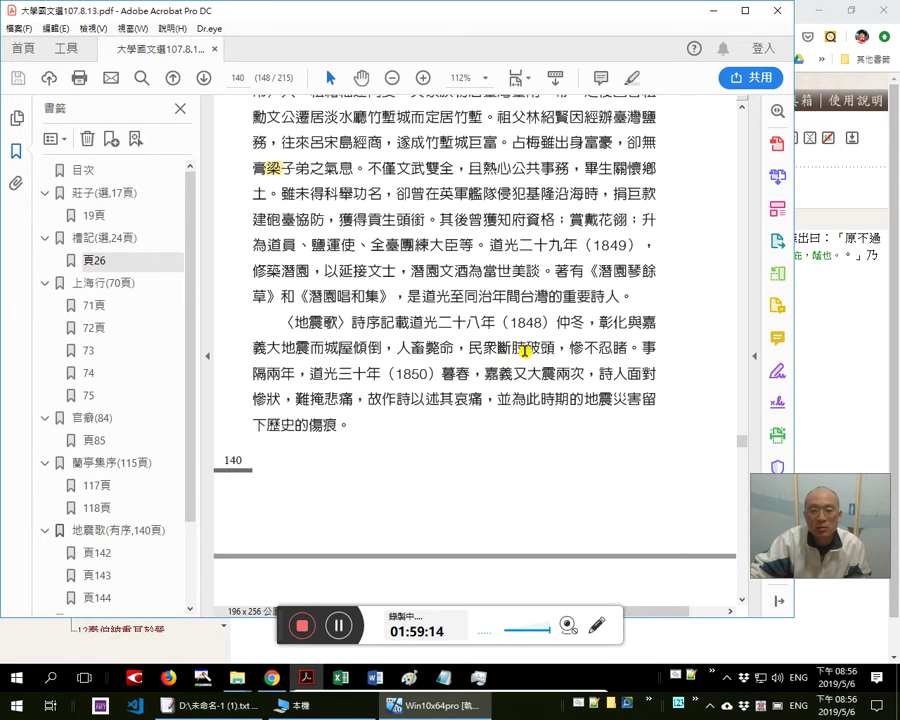
left_click_drag(517, 348, 497, 348)
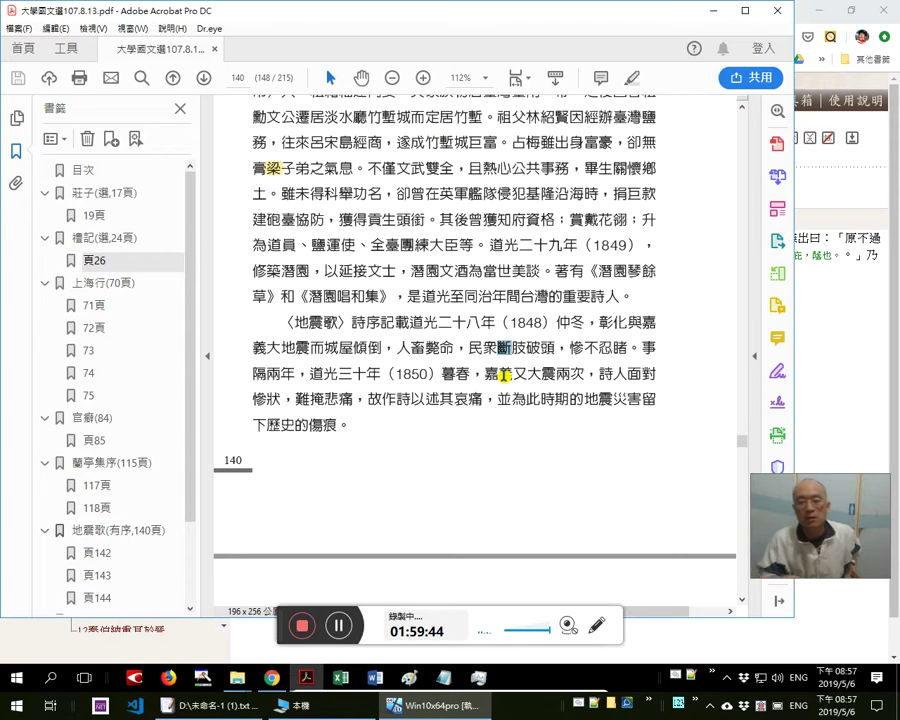
left_click_drag(498, 347, 535, 356)
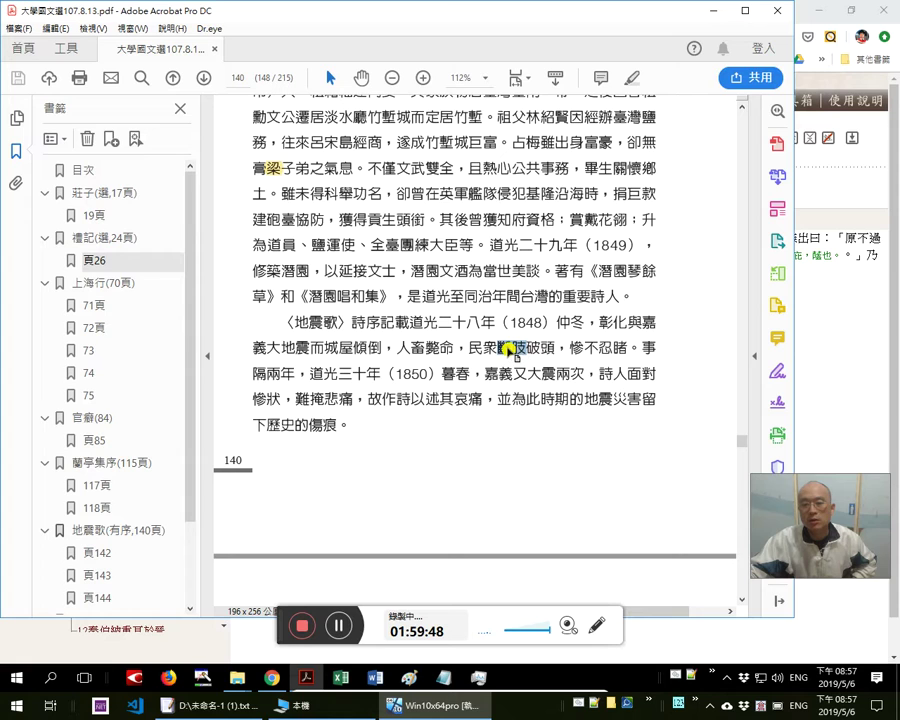
left_click(519, 347)
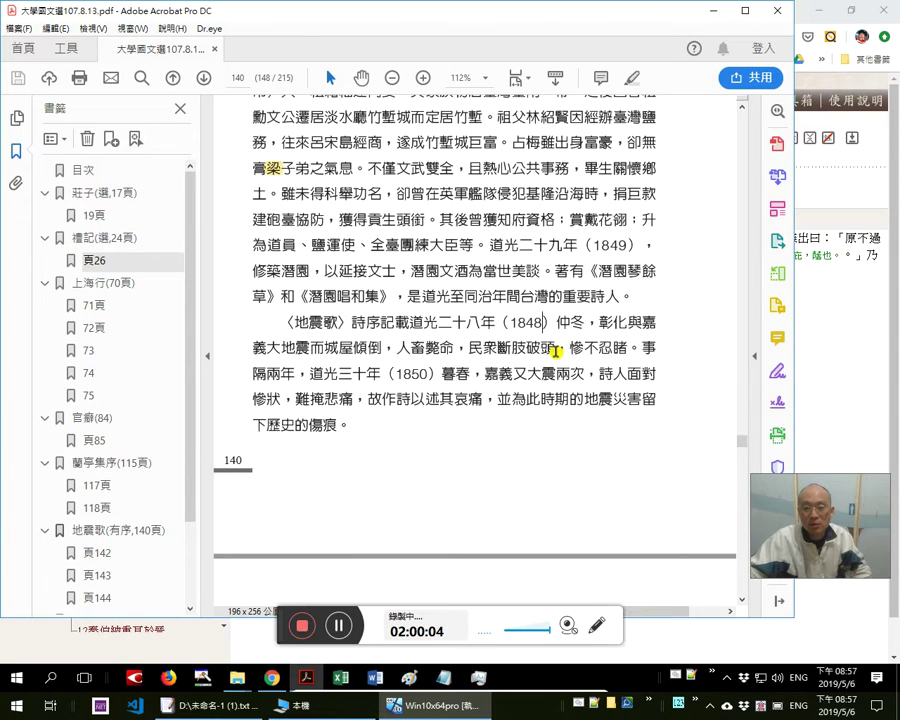
left_click_drag(529, 348, 553, 350)
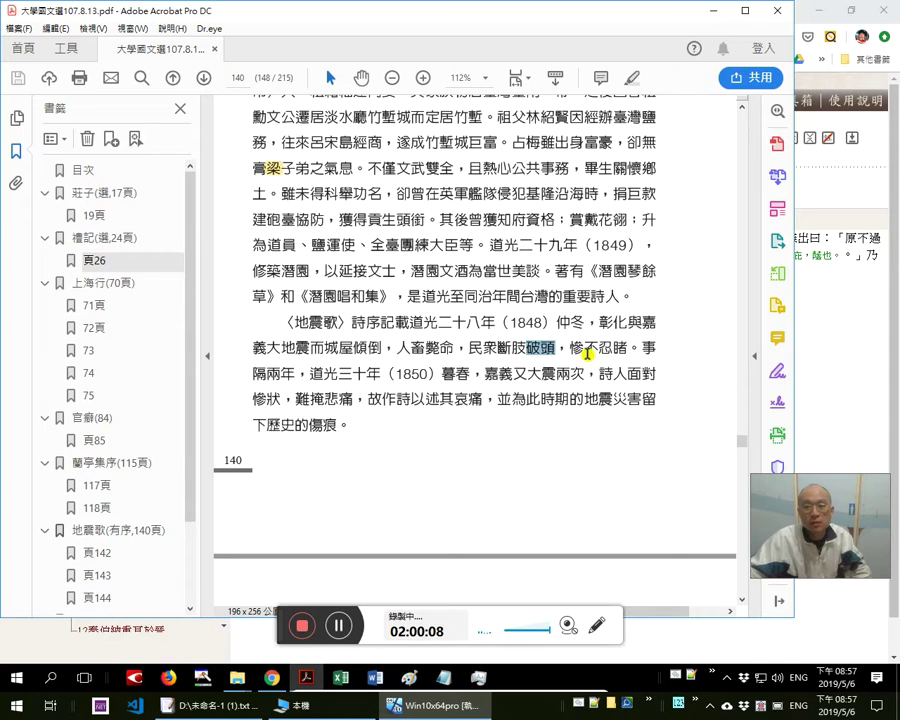
left_click_drag(570, 348, 625, 349)
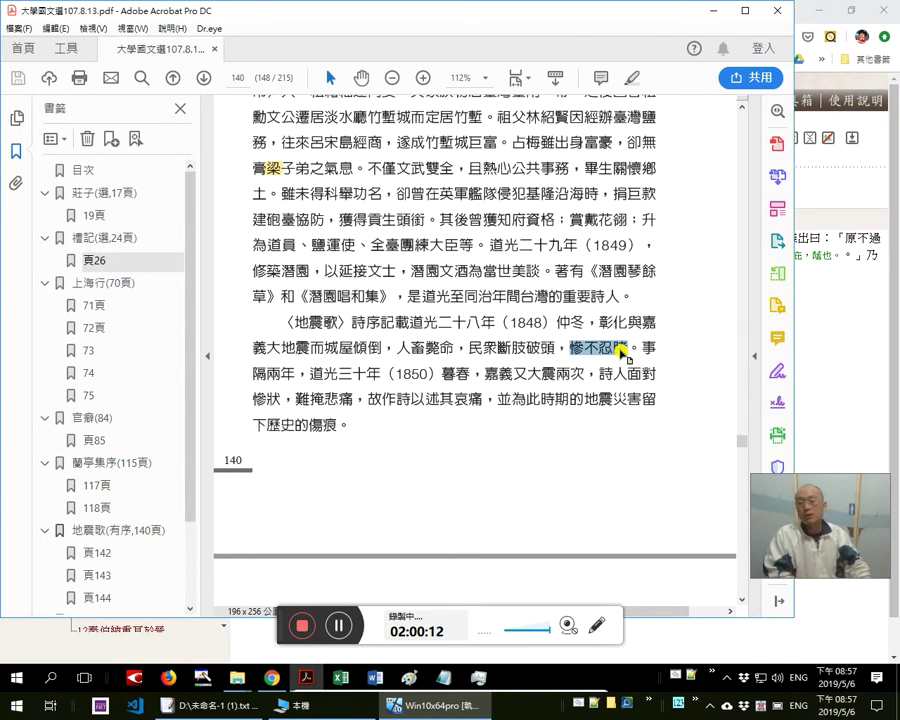
left_click_drag(470, 348, 639, 347)
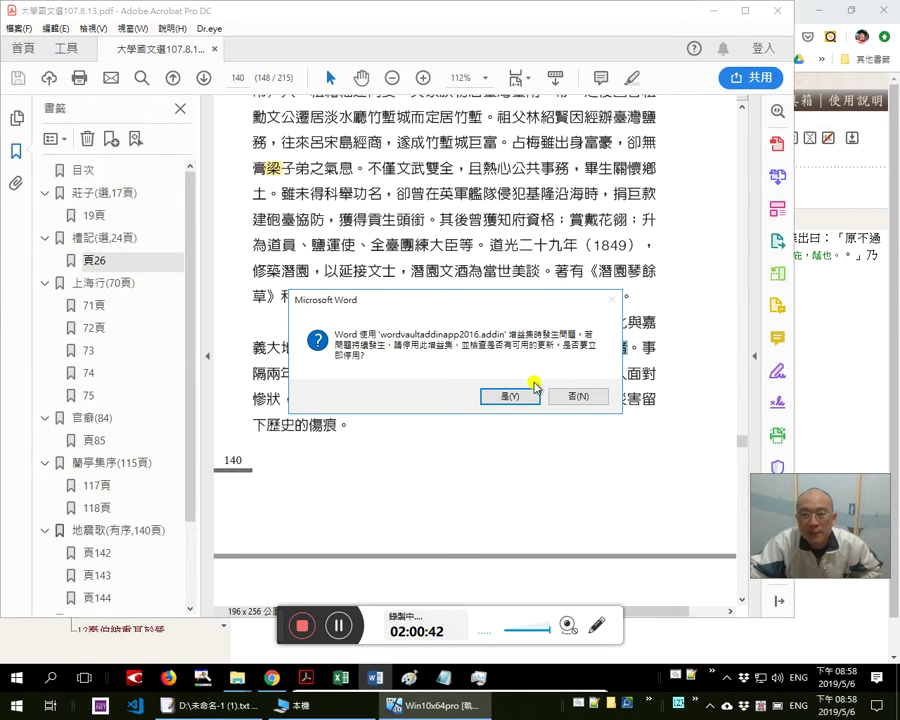
Decline to disable the wordvaultaddinapp2016.addin add-in and cancel Word's startup on the remote desktop
left_click(578, 399)
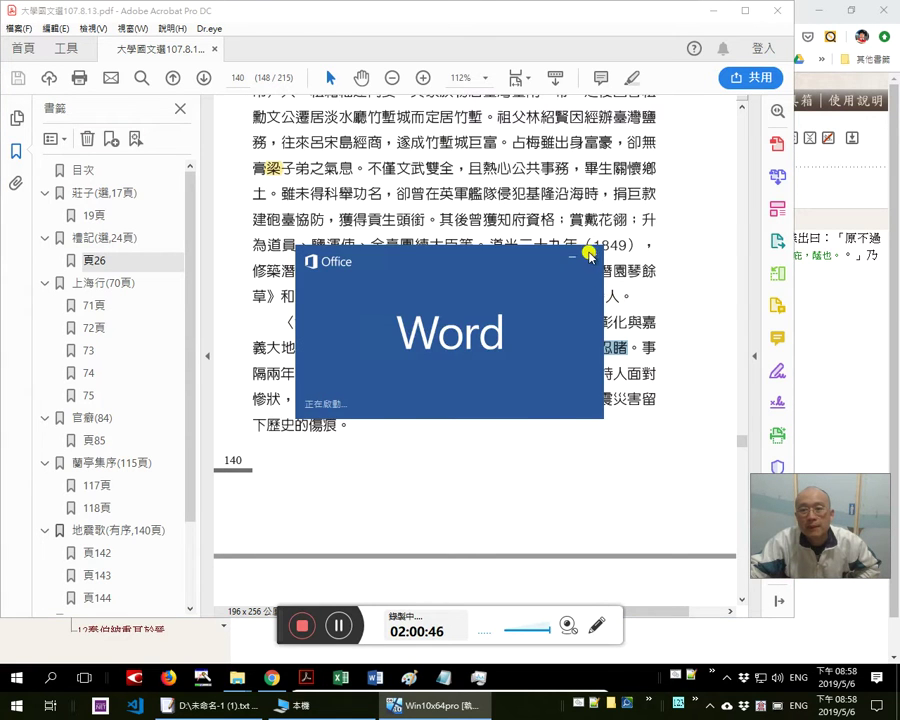
left_click(590, 256)
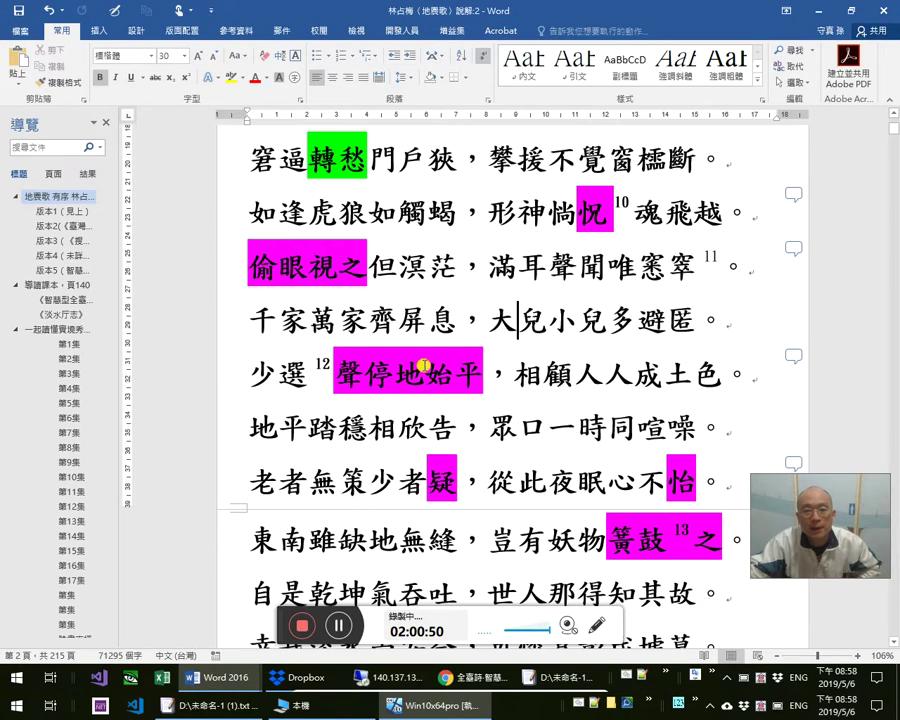
Go to the start of the 地震歌 Word document and select the preface from 道光戊申仲冬 through 殊難名狀
left_click(24, 198)
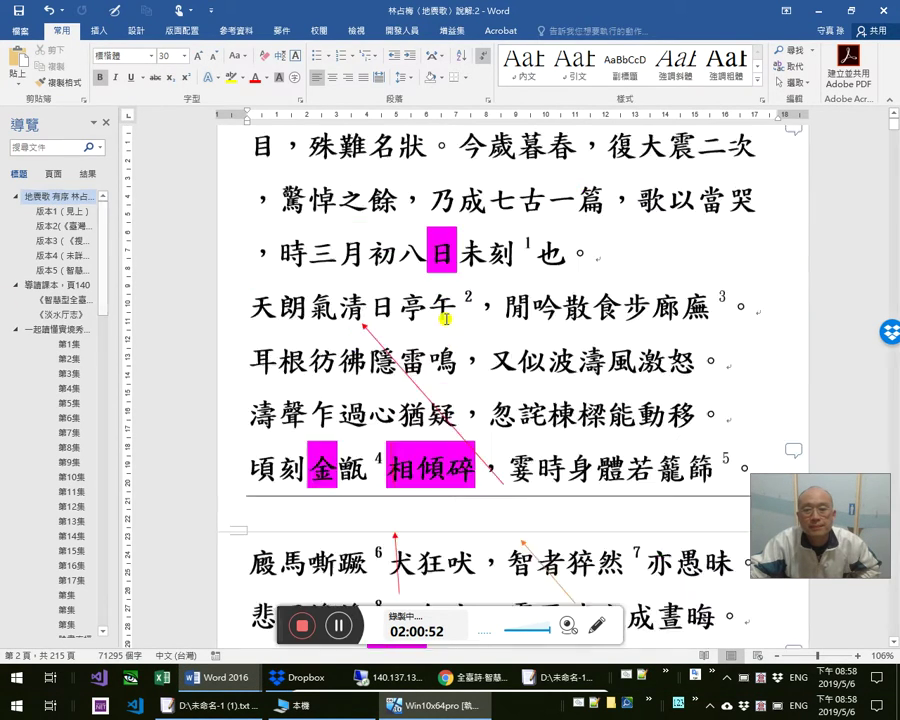
left_click_drag(484, 284, 581, 325)
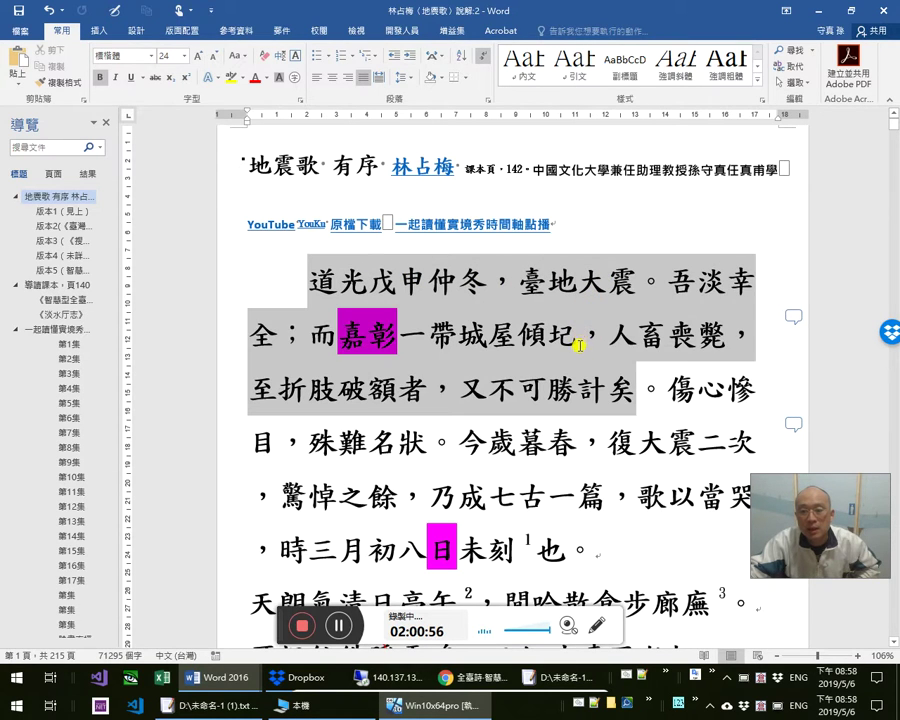
left_click_drag(482, 411, 455, 431)
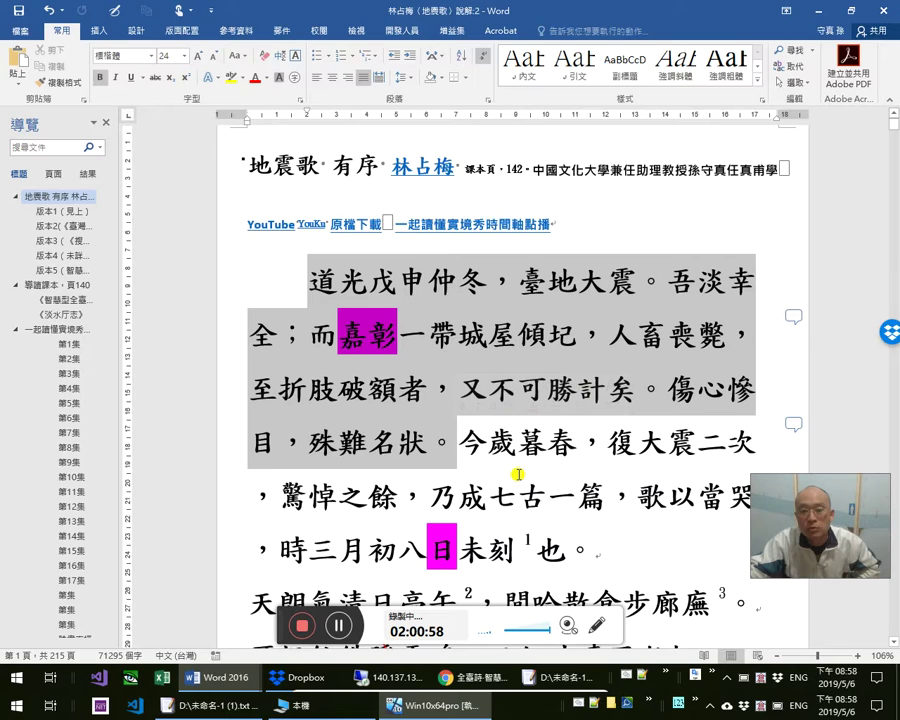
Examine the rest of the preface from 今歲暮春 to 時三月初八日未刻也, selecting 今歲, and return to its opening lines
scroll(512, 468, "down", 1)
left_click(533, 515)
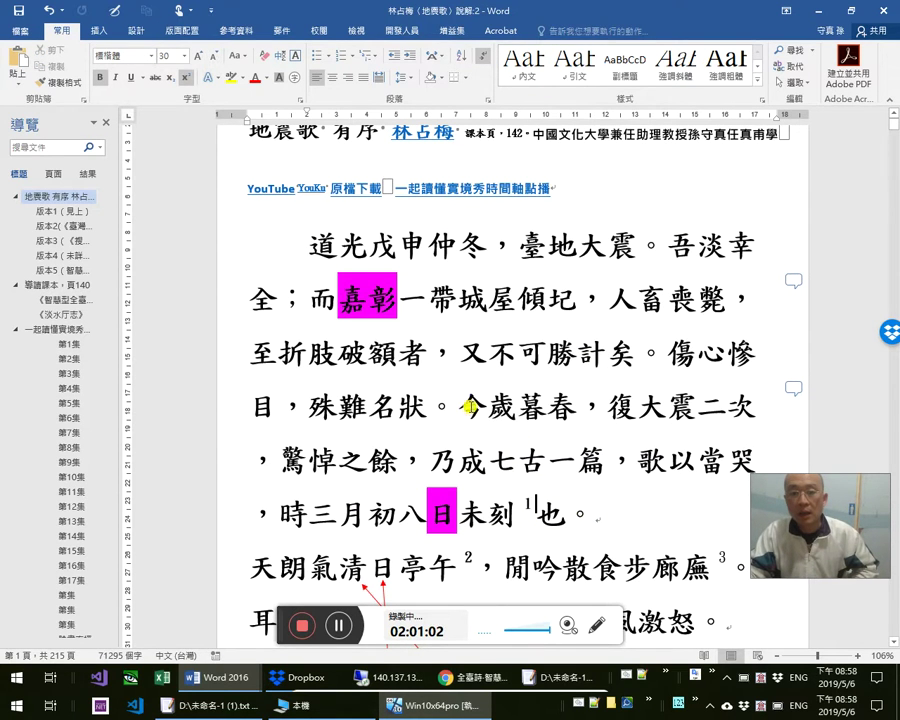
left_click_drag(470, 405, 506, 411)
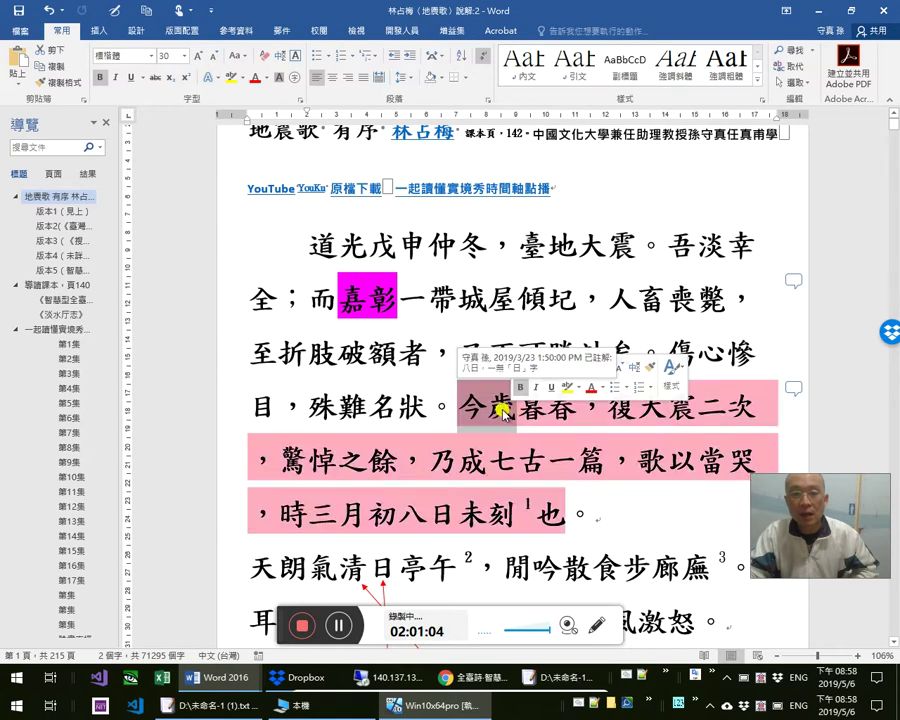
left_click_drag(428, 515, 455, 515)
scroll(515, 478, "down", 4)
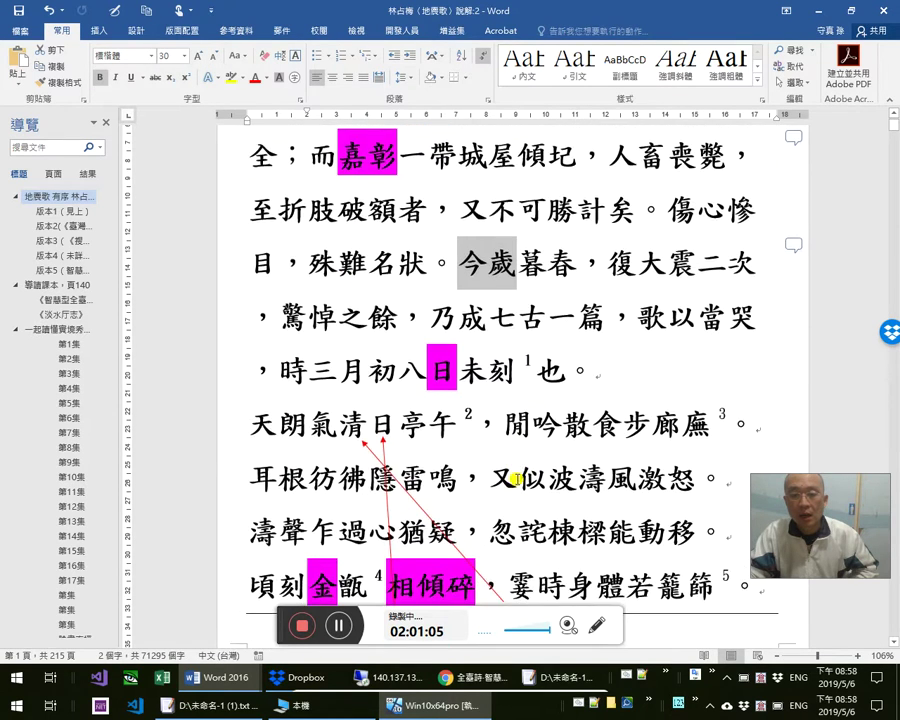
scroll(516, 456, "up", 3)
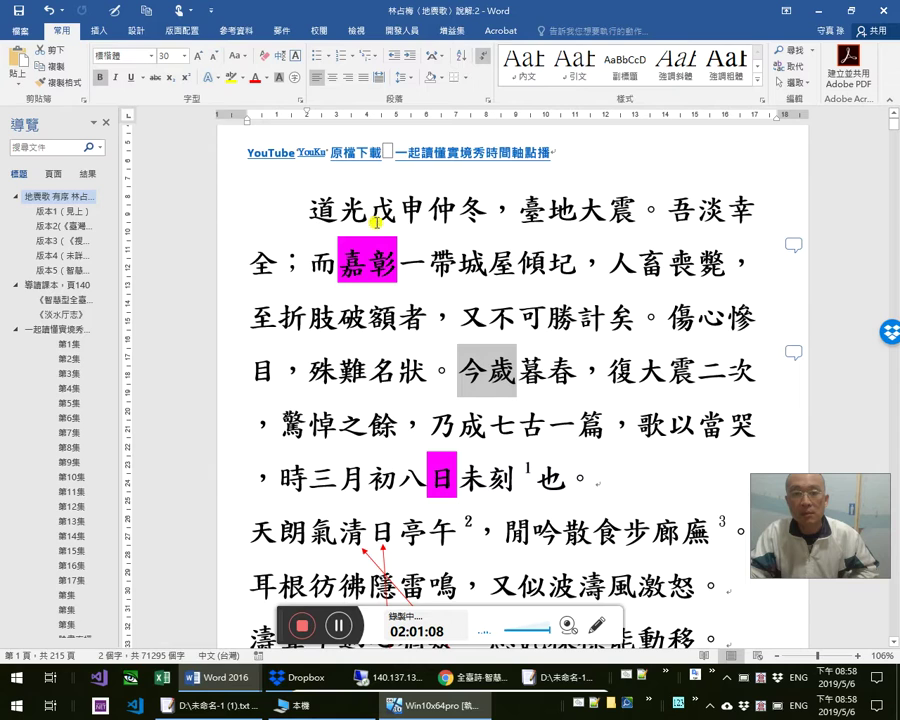
Select the dating words 戊申 and 今歲暮 in the 地震歌 preface to compare them
left_click_drag(370, 210, 428, 206)
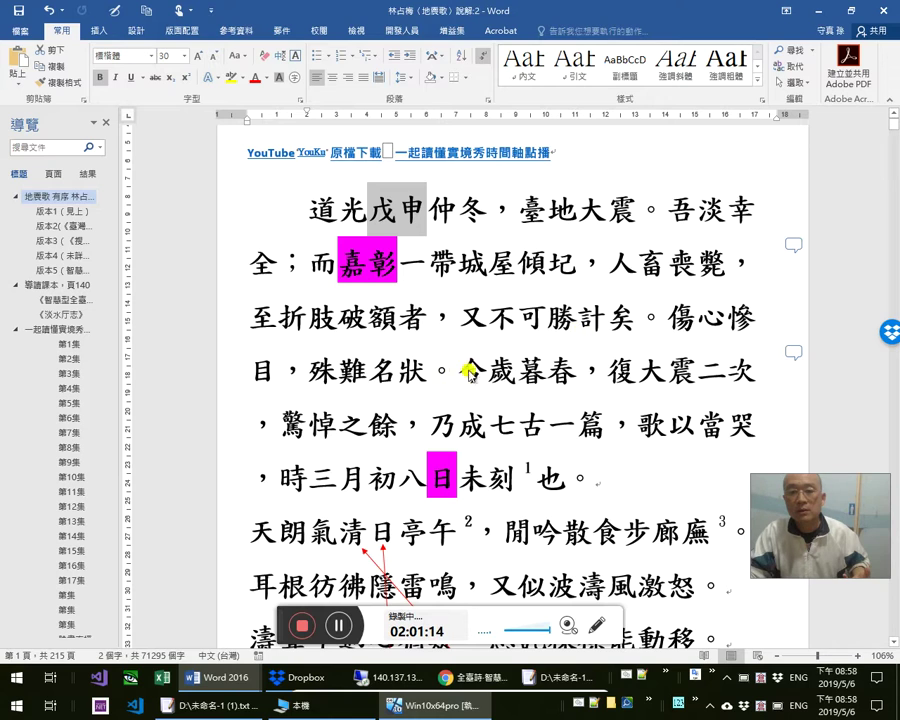
left_click_drag(460, 370, 550, 375)
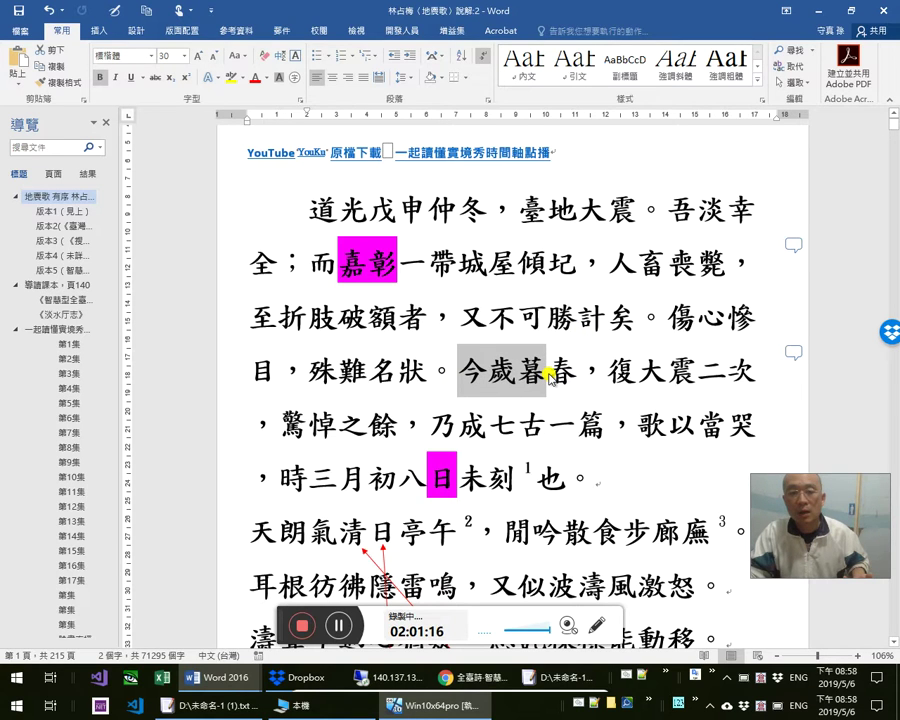
mouse_move(521, 474)
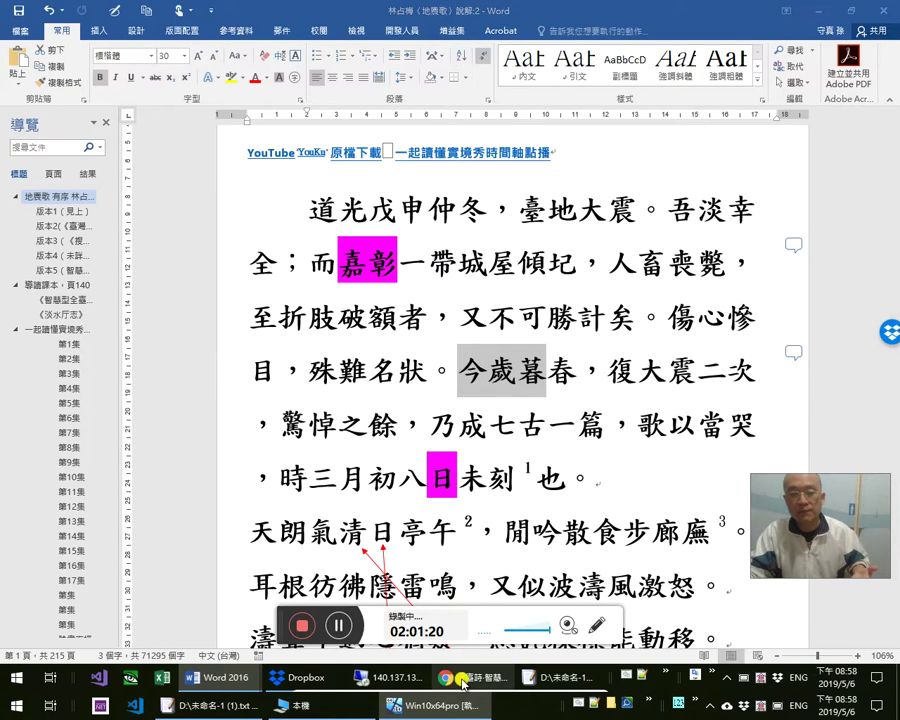
left_click(521, 683)
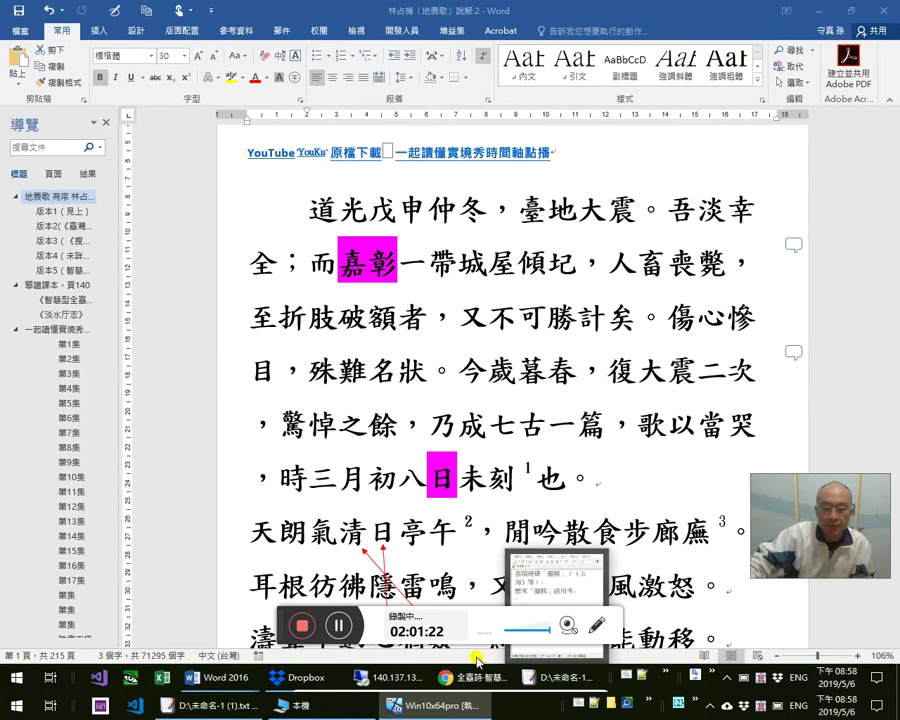
mouse_move(465, 685)
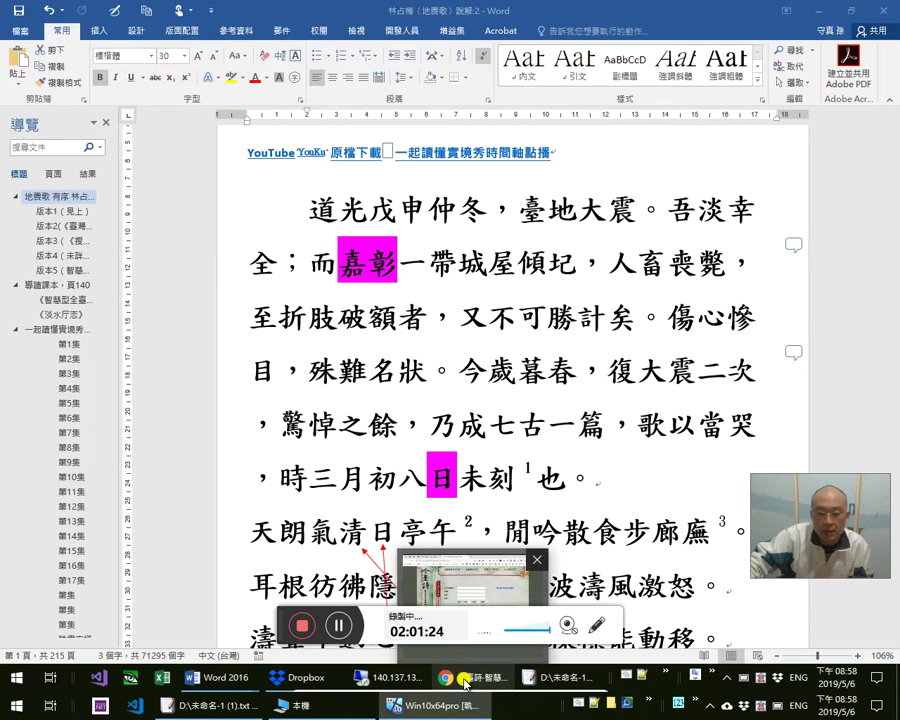
Go to the 版本2 section of the document, look through its 地震歌 text, and return to its heading
left_click(73, 212)
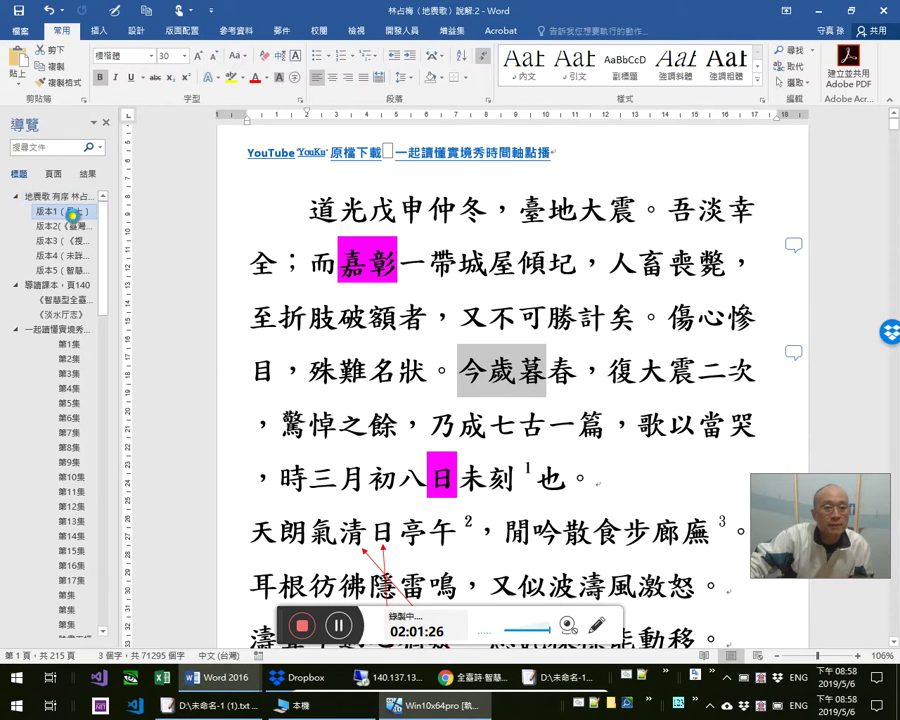
left_click(71, 226)
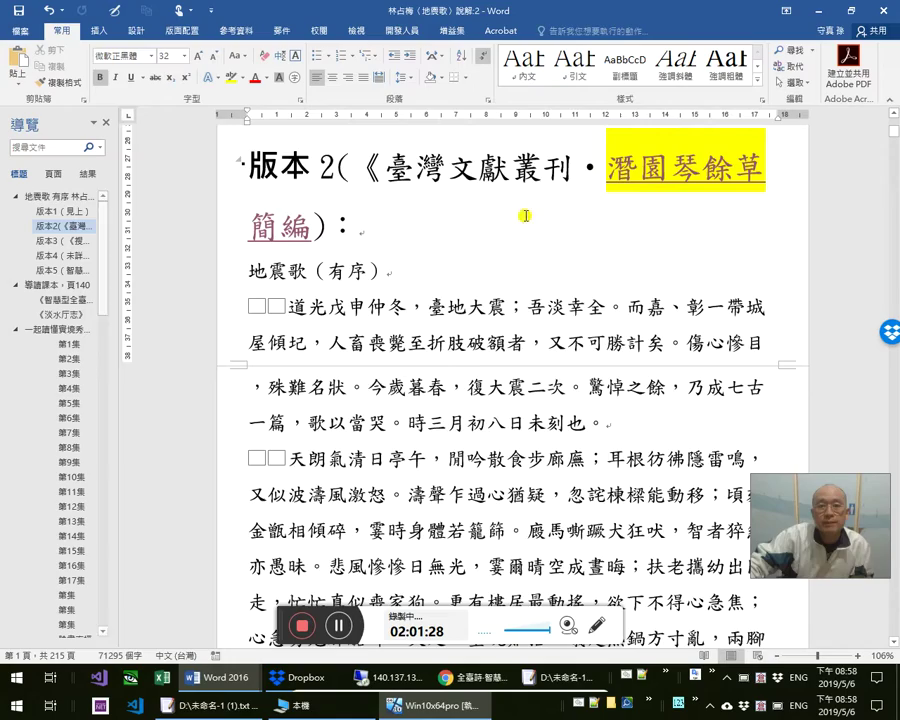
scroll(576, 243, "down", 4)
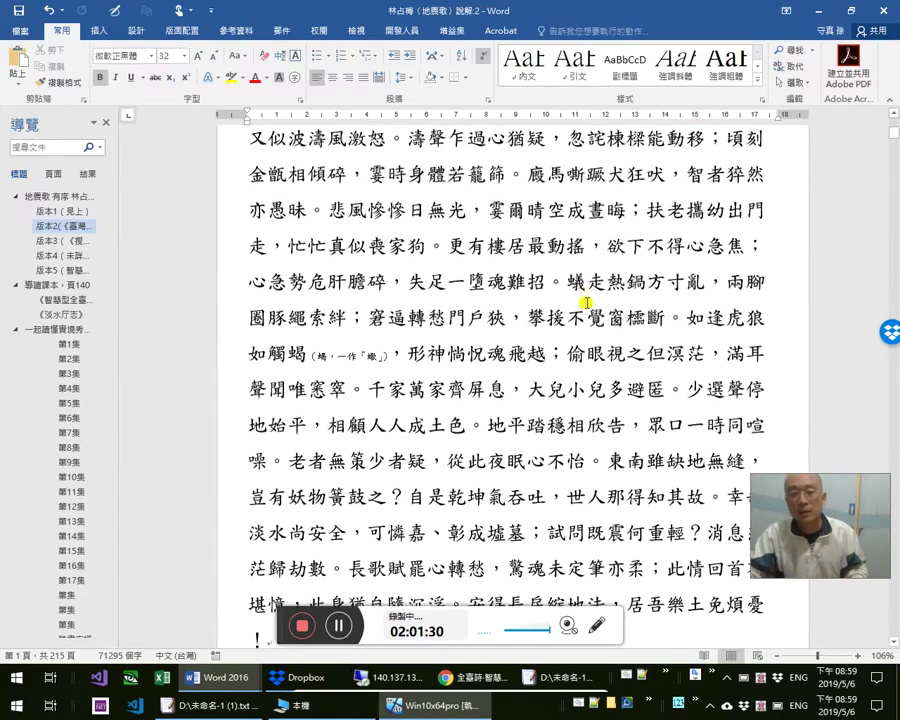
scroll(586, 298, "down", 3)
scroll(586, 276, "up", 8)
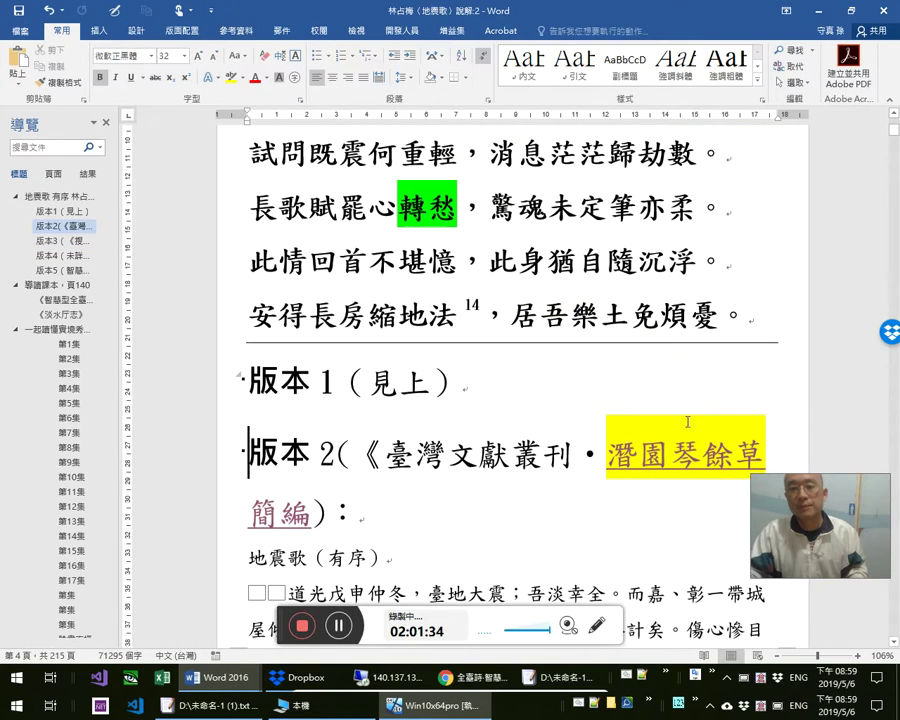
Copy the linked title 潛園琴餘草簡編 from the 版本2 heading and open its web page in Chrome
left_click(664, 449)
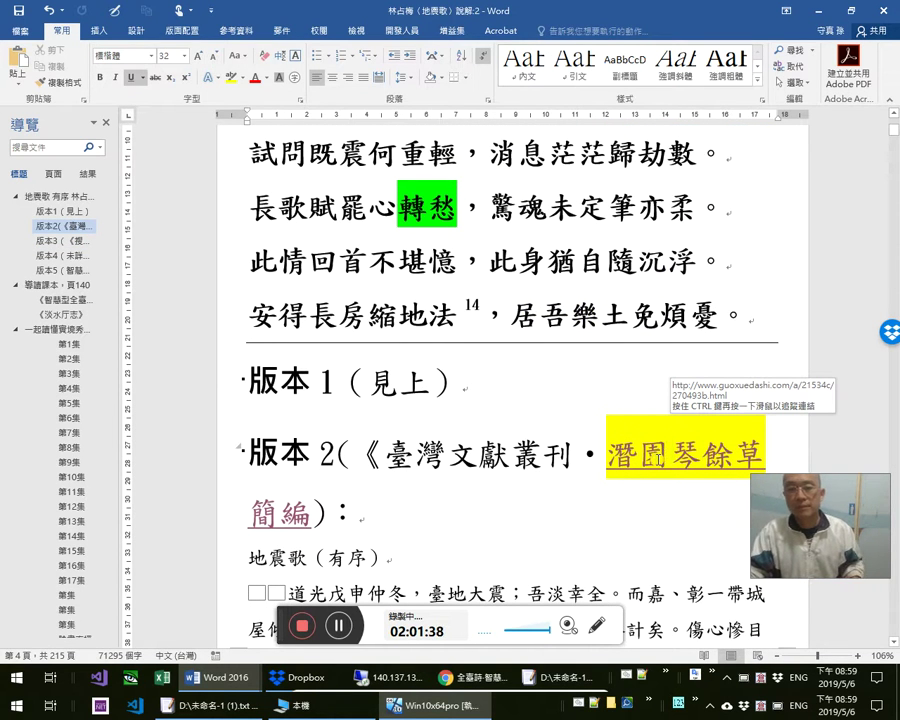
left_click(605, 456, "ctrl")
key("alt+Tab")
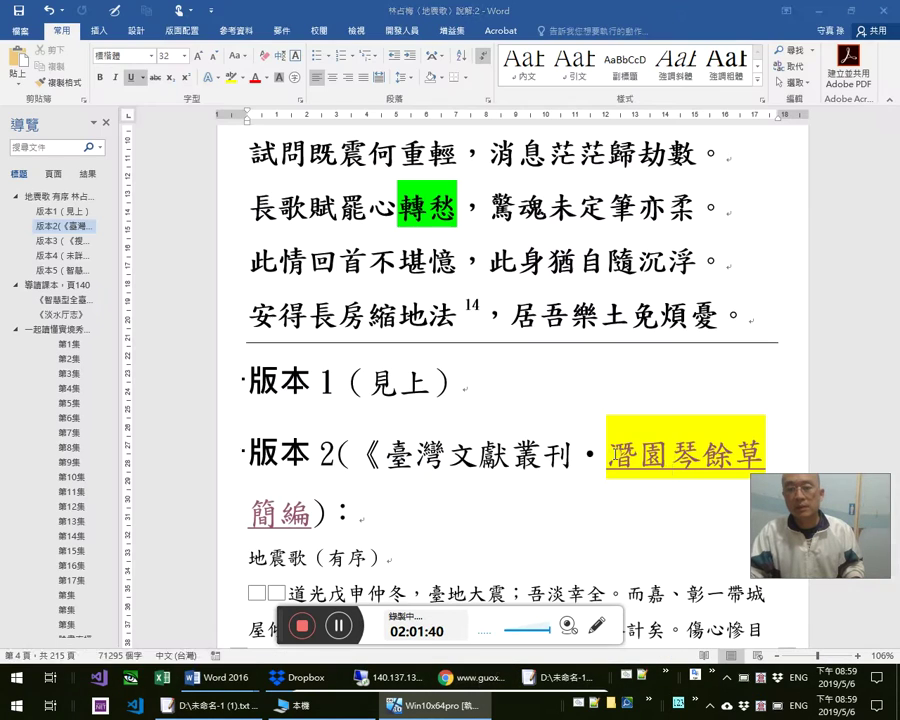
left_click(304, 515, "shift")
key("ctrl+c")
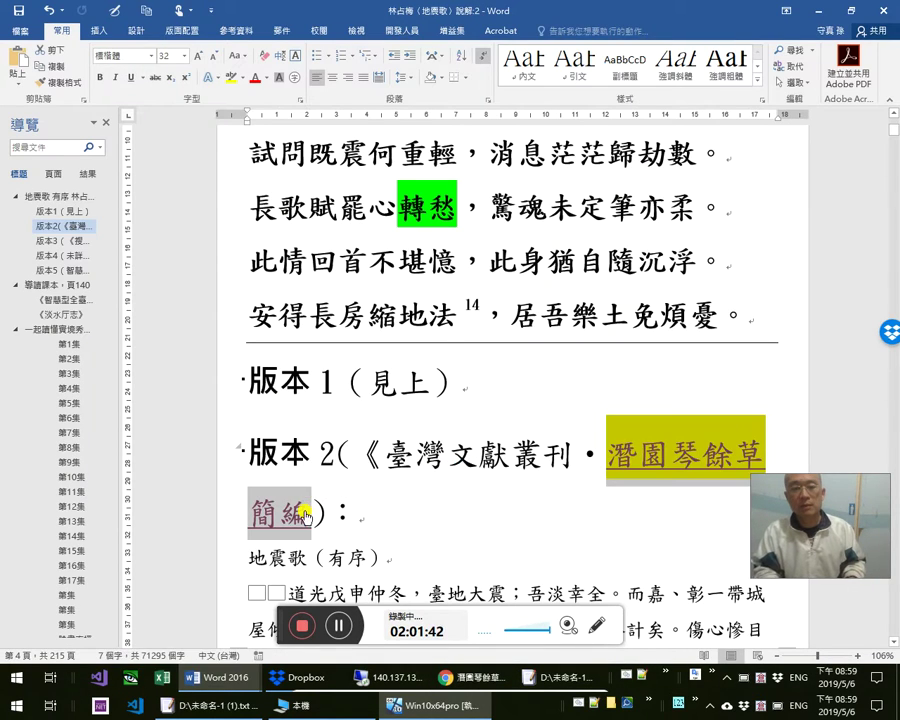
left_click(304, 515, "ctrl")
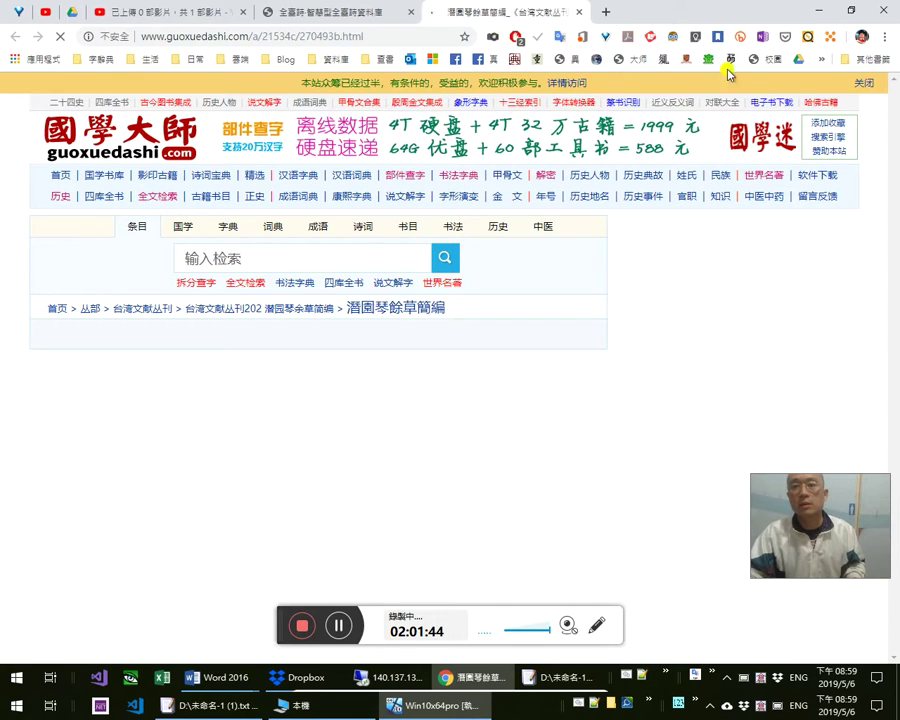
Open Google Drive and search it for 潛園琴餘草簡編
left_click(798, 59)
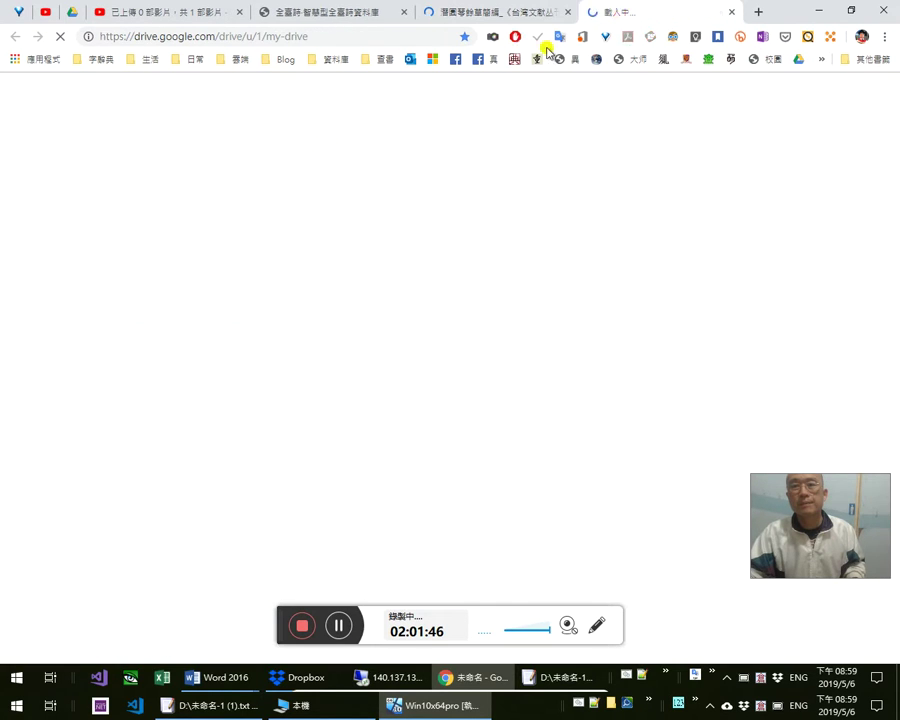
left_click(270, 95)
key("ctrl+v")
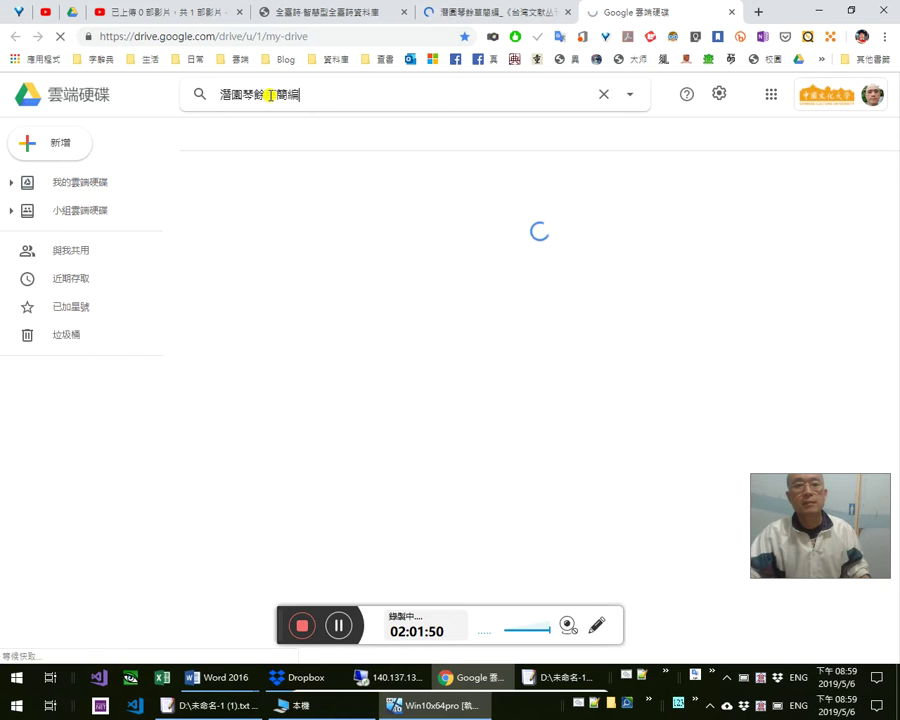
Return to the guoxuedashi page of 潛園琴餘草簡編 and find 圈豚 to locate 地震歌（有序） and its preface
left_click(480, 12)
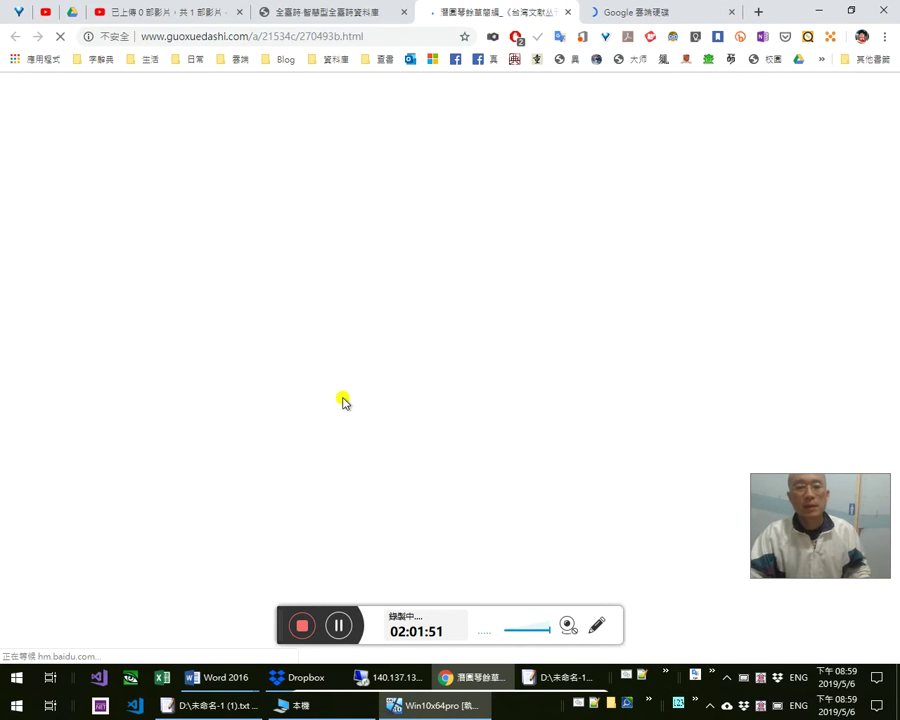
scroll(293, 385, "down", 2)
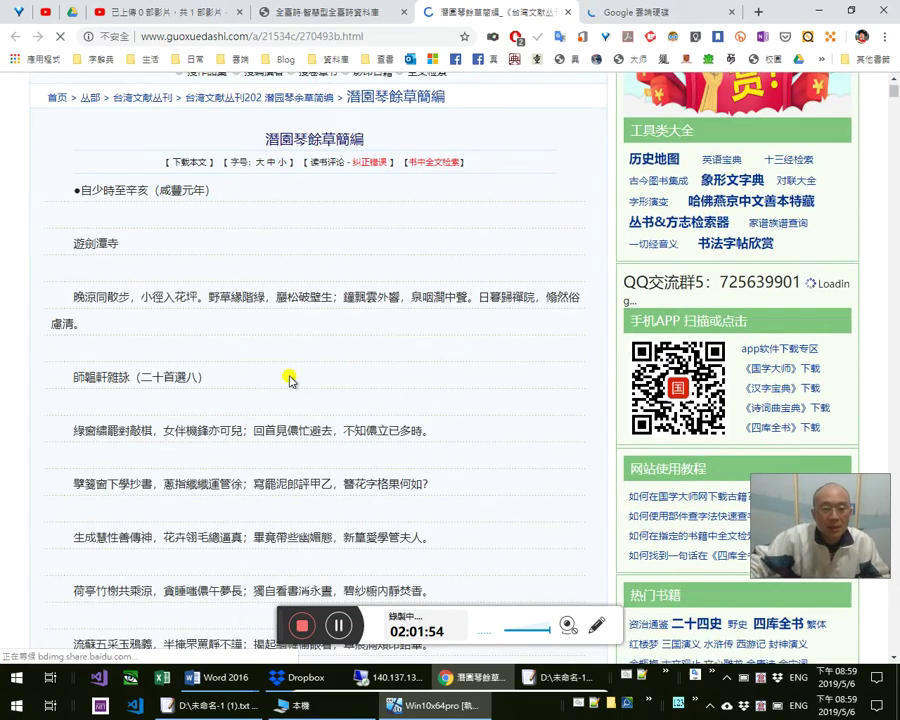
key("ctrl+f")
key("Return")
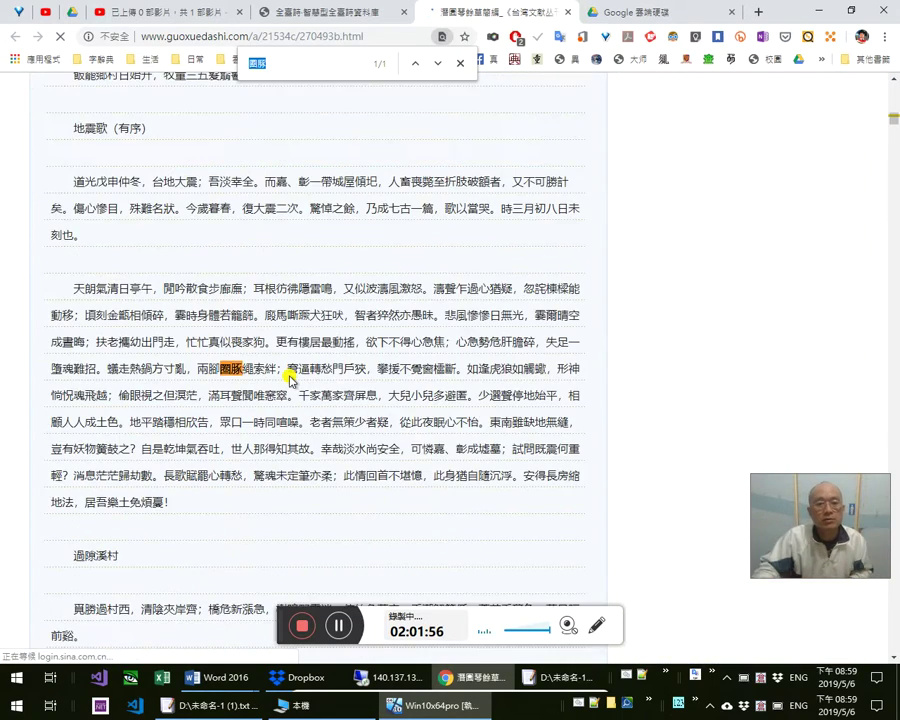
scroll(177, 257, "up", 1)
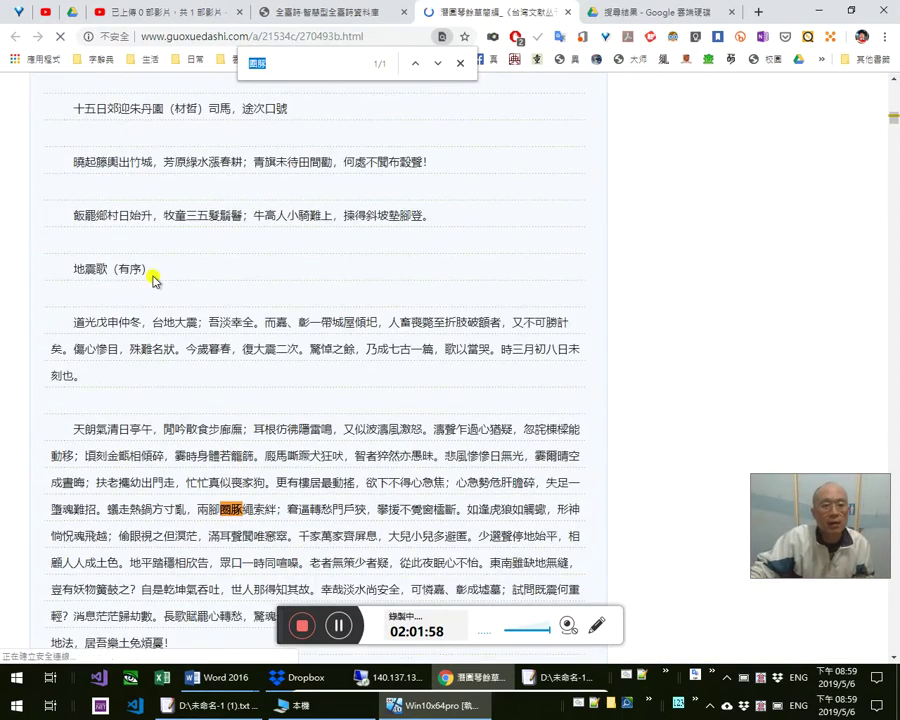
scroll(139, 378, "up", 1)
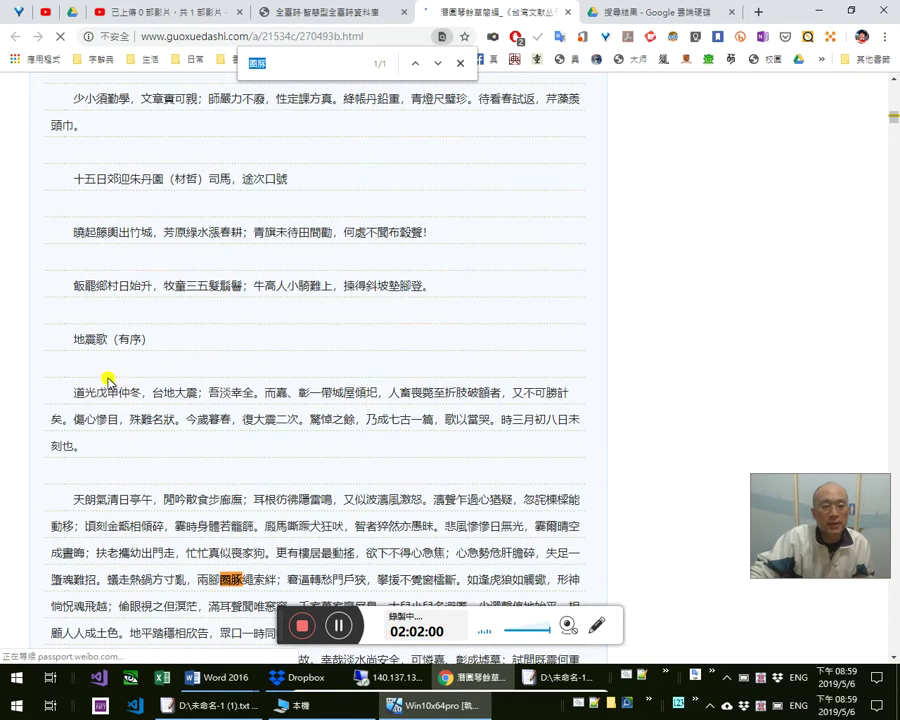
scroll(104, 374, "down", 2)
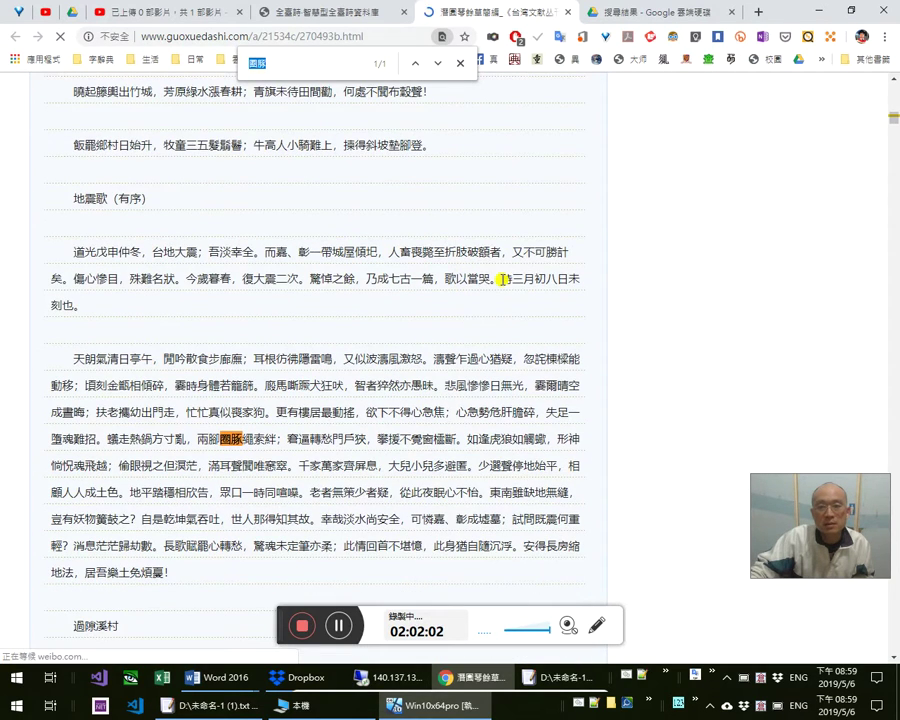
Select the web preface's dating phrases 時三月初八日未刻也, 歲暮春，復大 and 戊申
left_click_drag(507, 283, 519, 310)
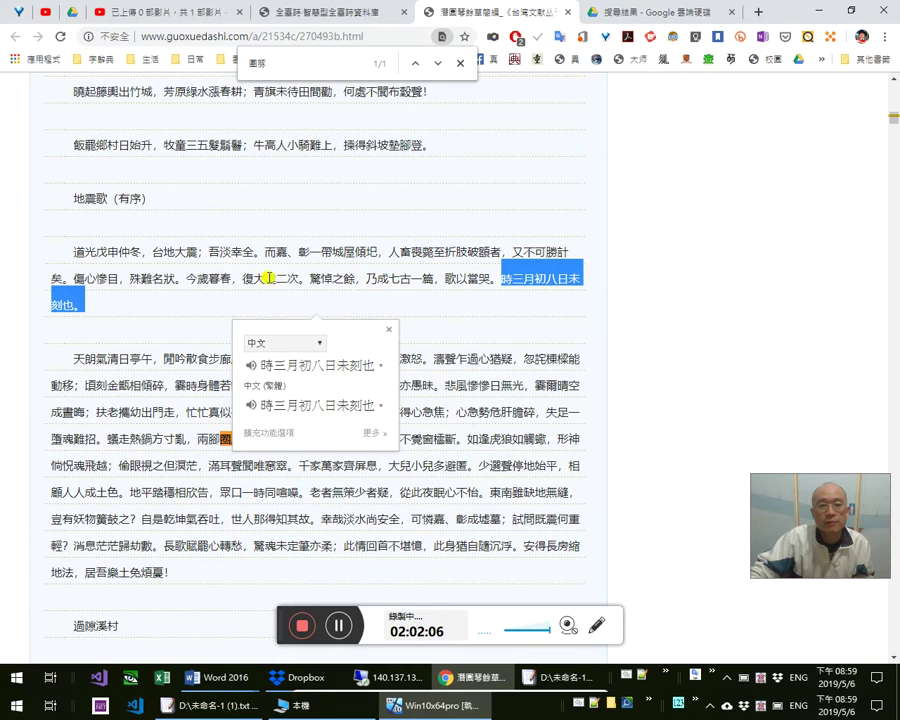
left_click_drag(181, 279, 262, 280)
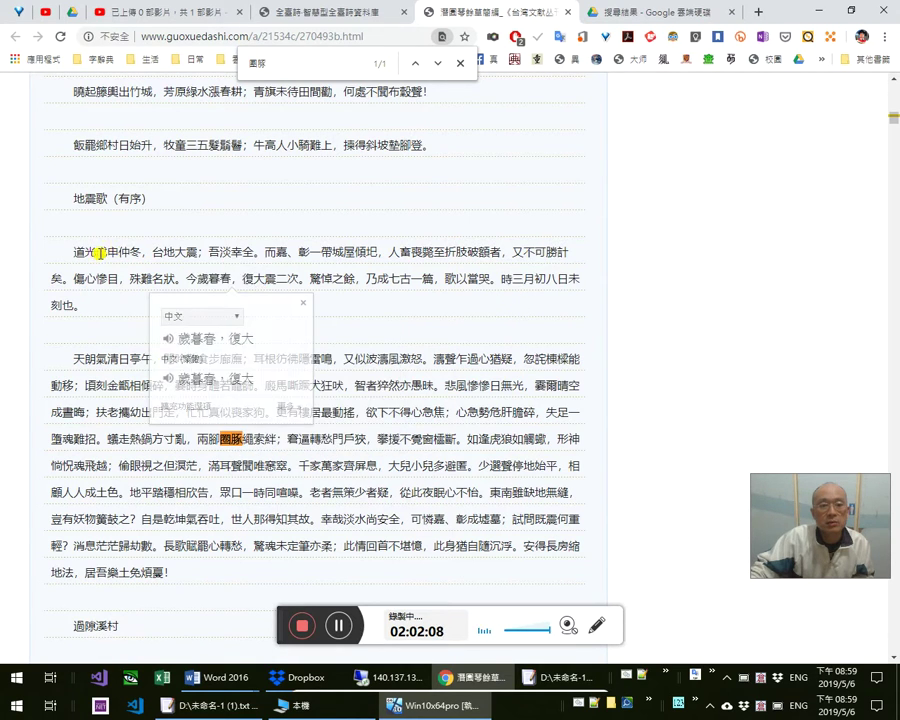
left_click_drag(119, 240, 101, 253)
Go back to the start of the 潛園琴餘草簡編 page and select 咸豐元年 and 辛亥 in the first period heading
scroll(545, 335, "down", 2)
scroll(488, 407, "up", 5)
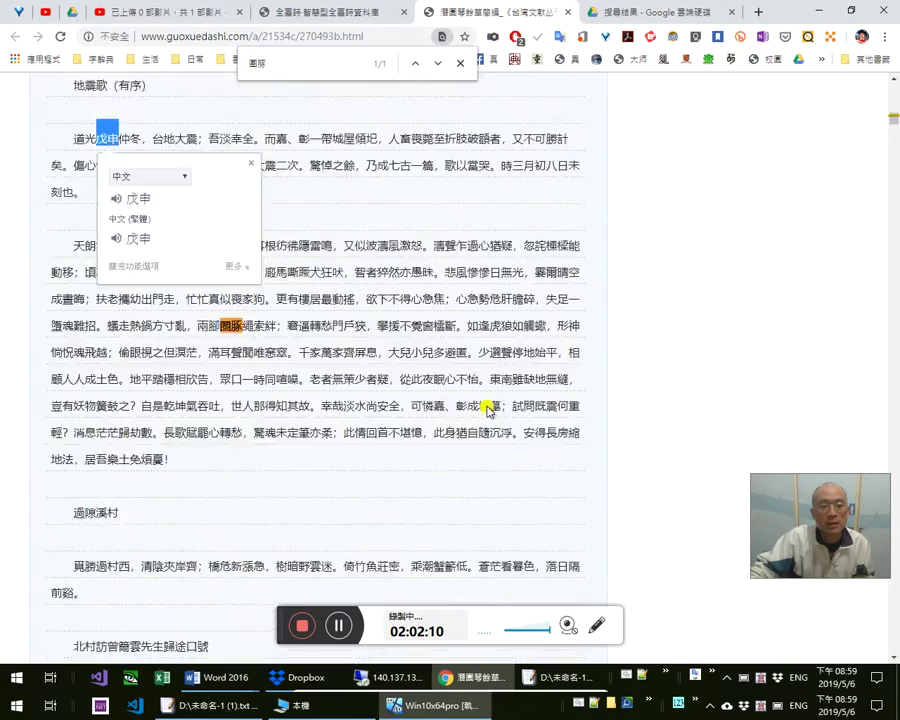
scroll(191, 357, "up", 15)
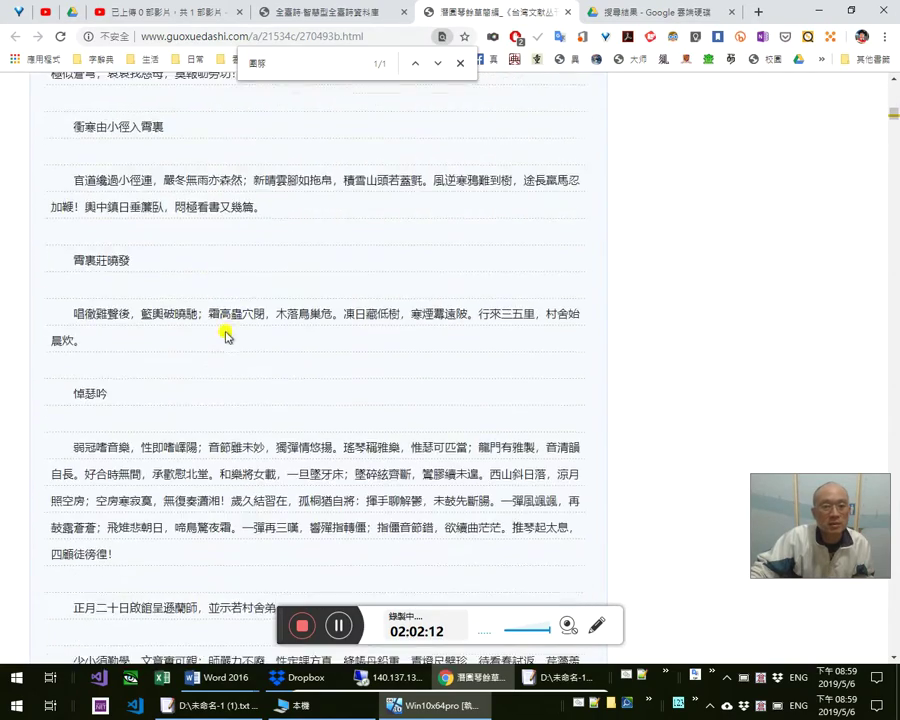
scroll(238, 336, "up", 8)
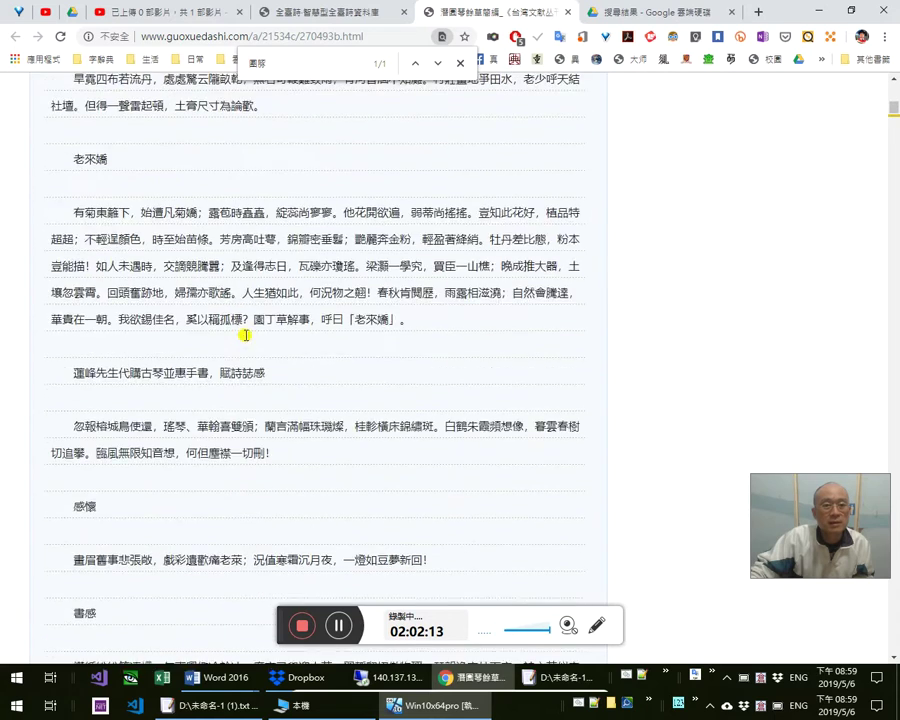
scroll(253, 334, "up", 3)
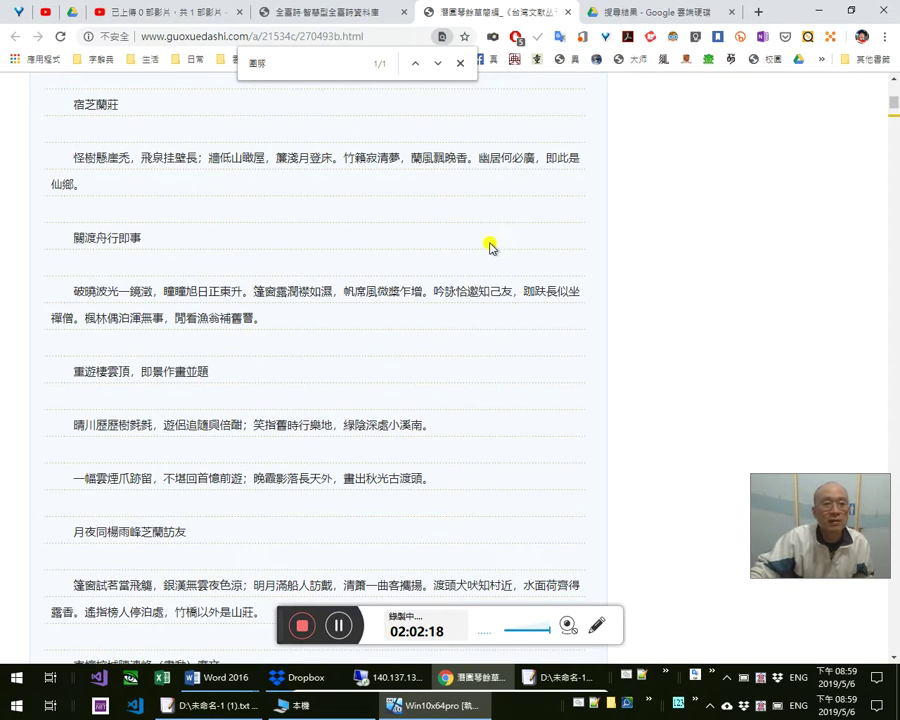
scroll(490, 247, "up", 10)
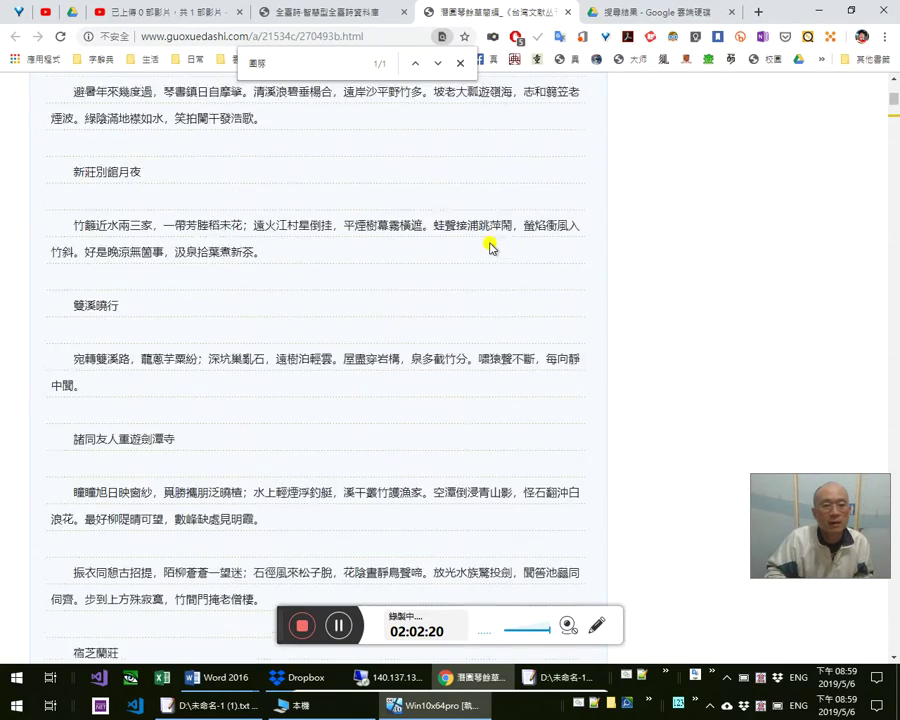
scroll(490, 247, "up", 3)
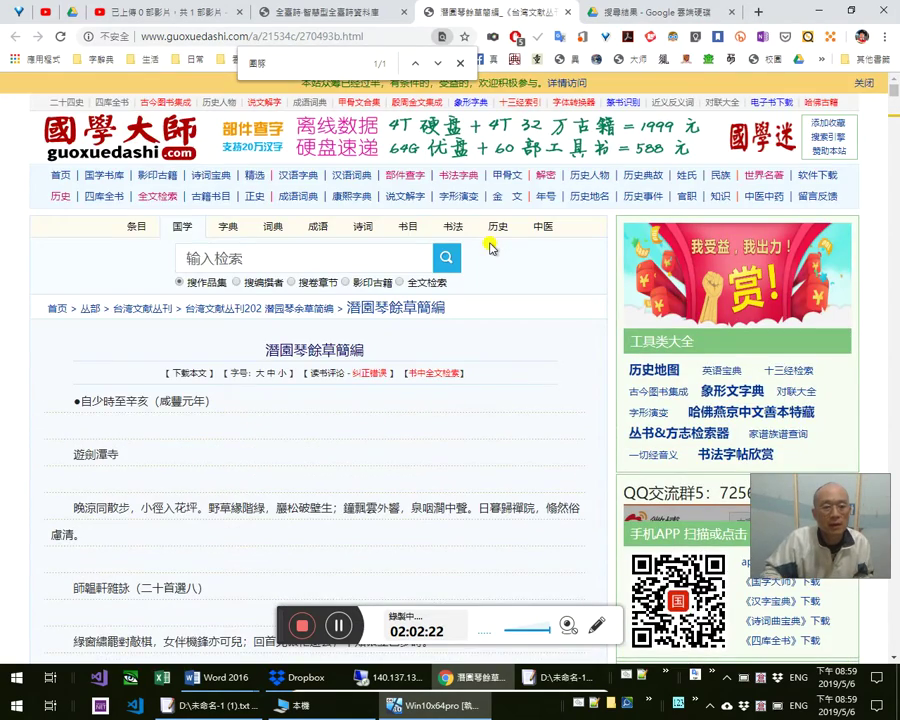
left_click_drag(161, 401, 203, 407)
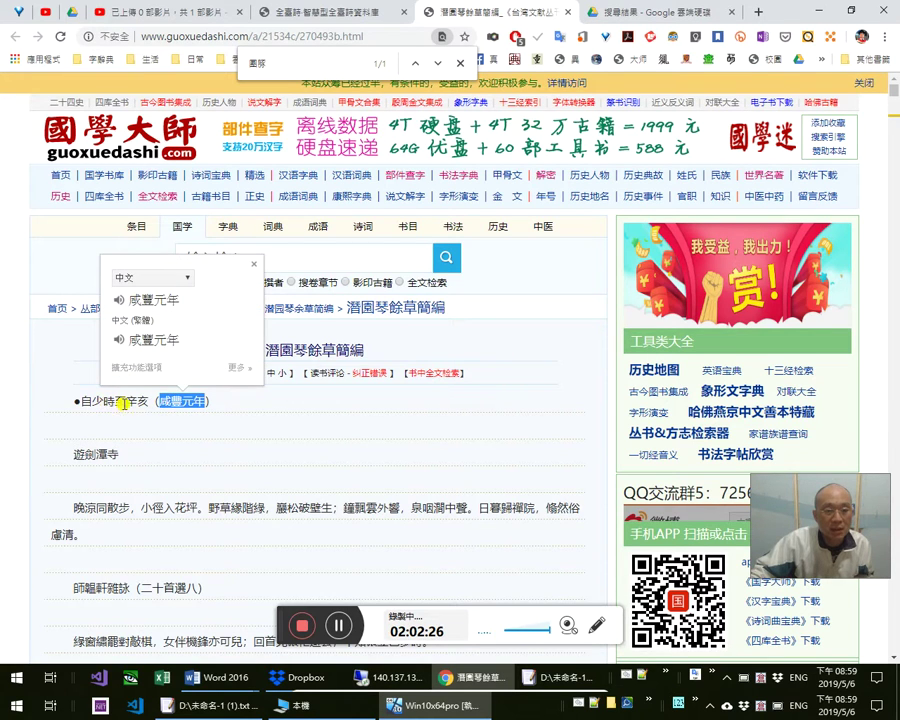
left_click_drag(126, 401, 150, 405)
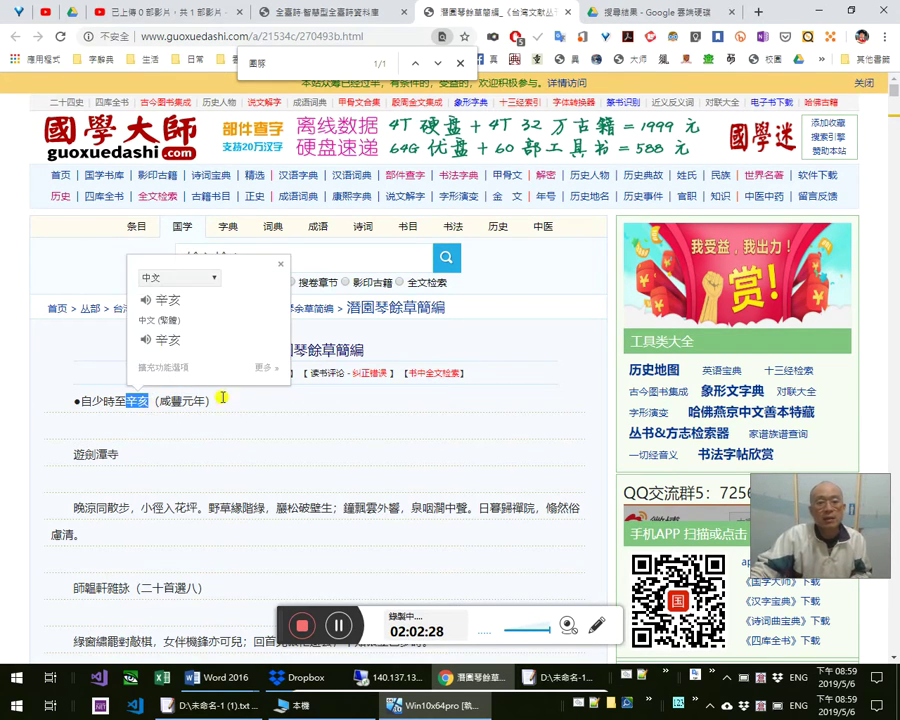
Compare 戊申 in the opening of the Word preface with the 辛亥（咸豐元年） heading in Chrome, selecting each date
key("alt+Tab")
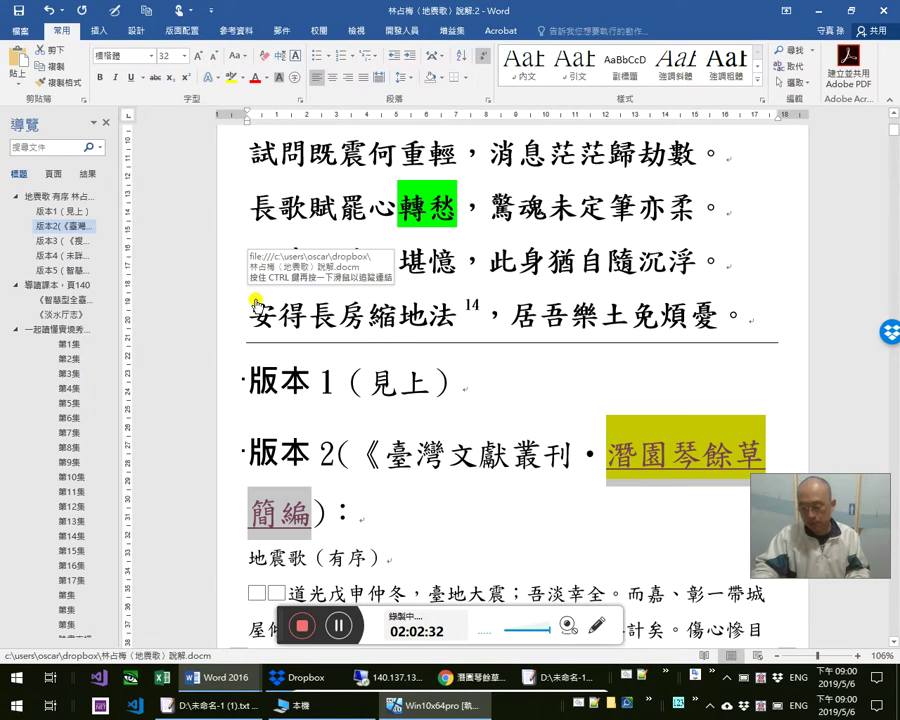
left_click(253, 298, "ctrl")
left_click_drag(394, 275, 413, 293)
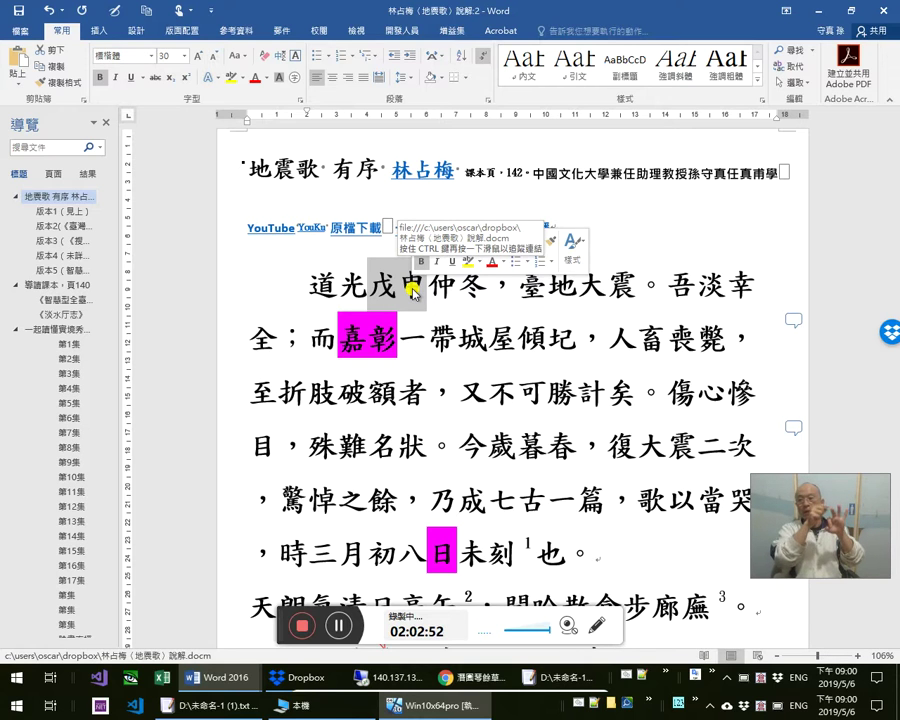
key("alt+Tab")
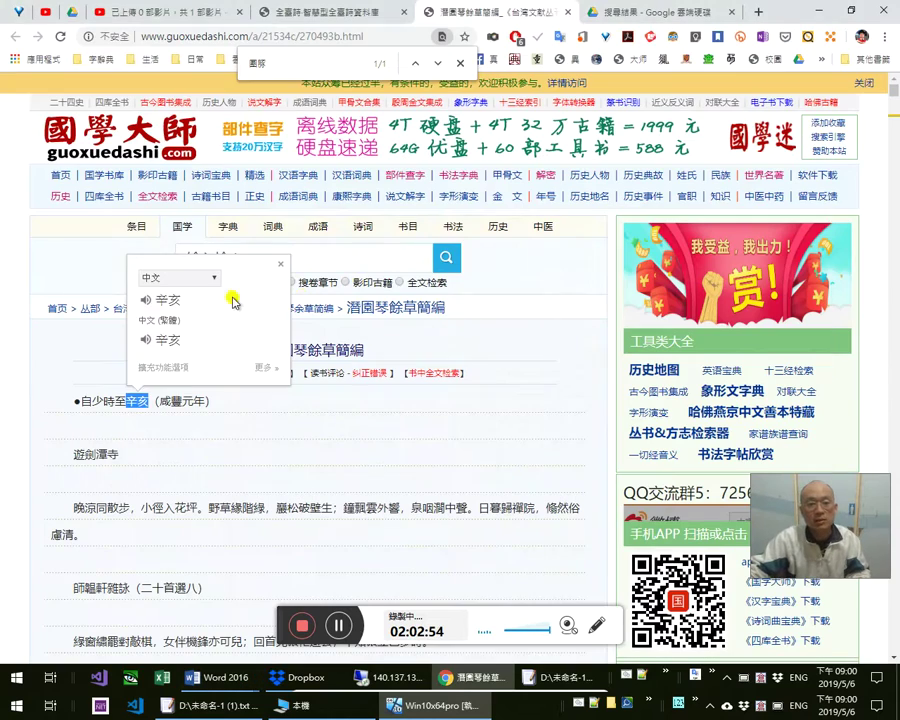
left_click_drag(128, 401, 199, 402)
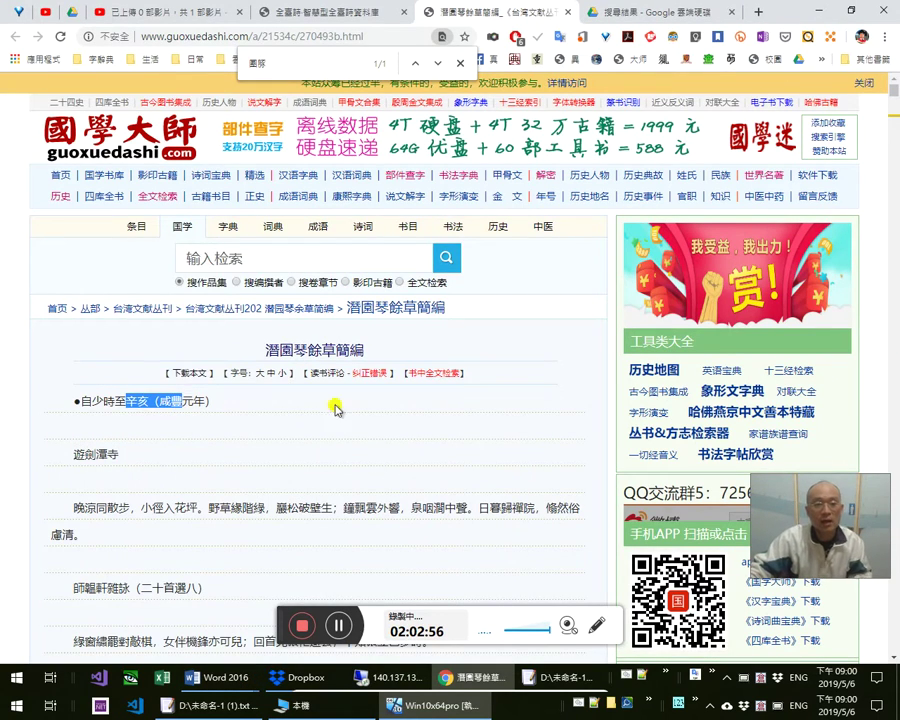
Return to the Drive search results for 潛園琴餘草簡編 and open the folder 0202 潛園琴餘草簡編（林占梅）
left_click(621, 18)
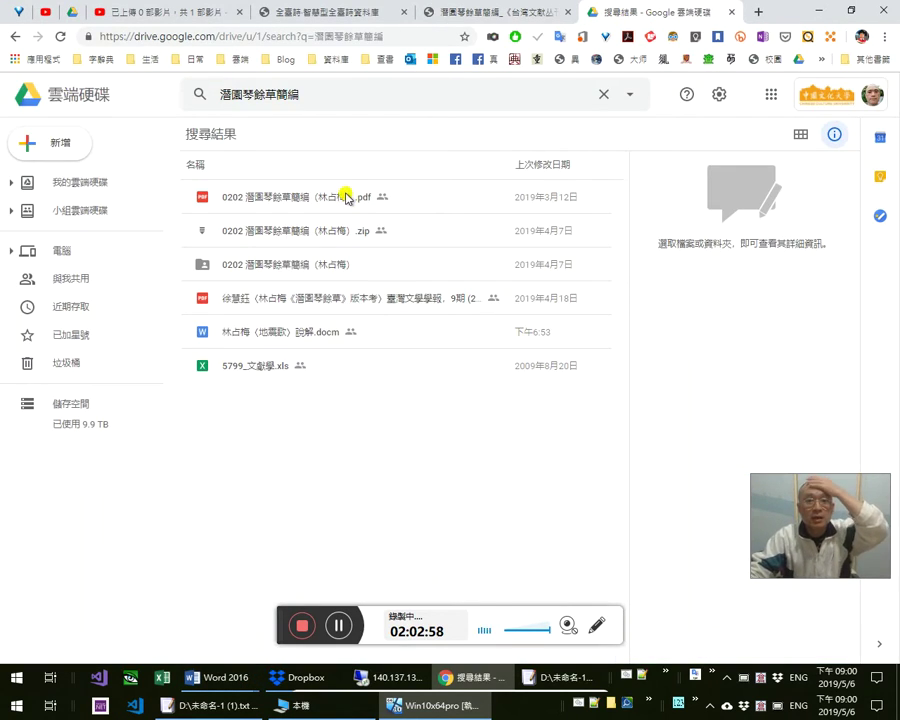
left_click(396, 203)
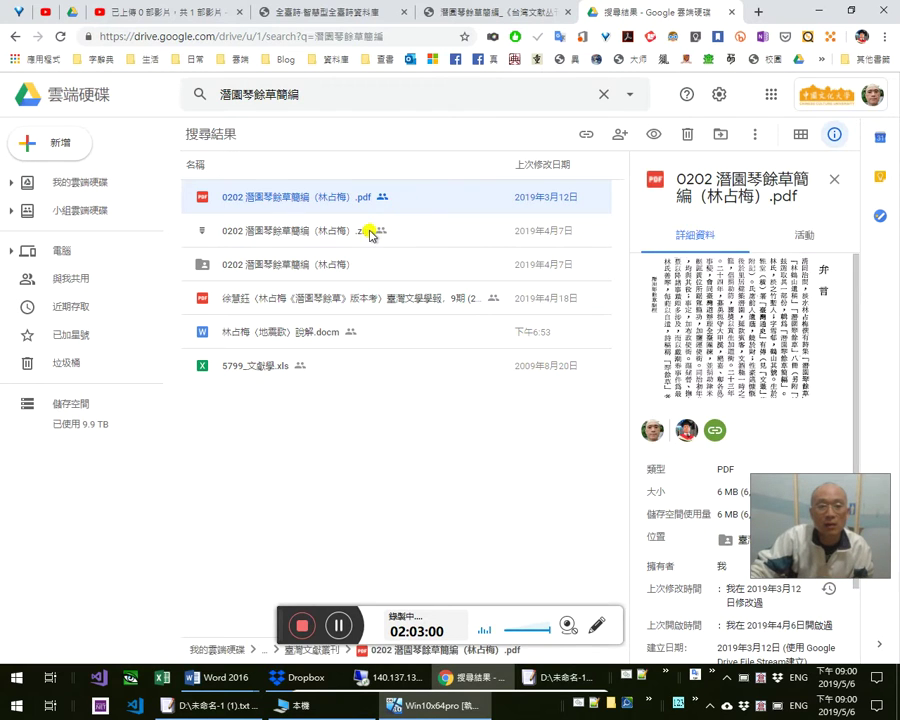
left_click(371, 235)
left_click(363, 262)
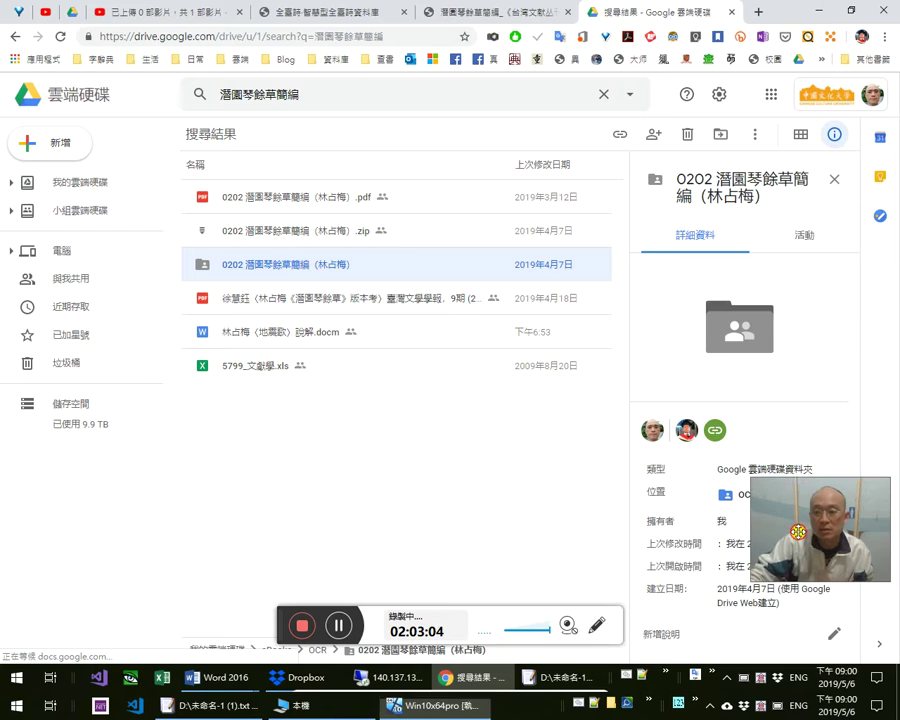
double_click(363, 266)
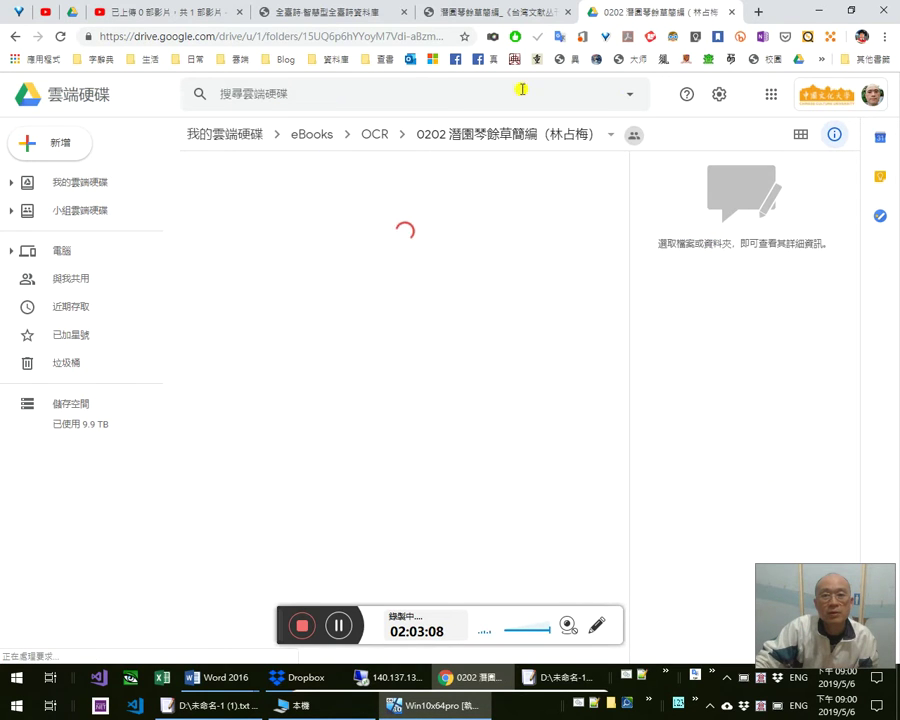
Duplicate the folder's browser tab and search all of Drive for 圈豚 in the copy
right_click(650, 18)
left_click(667, 64)
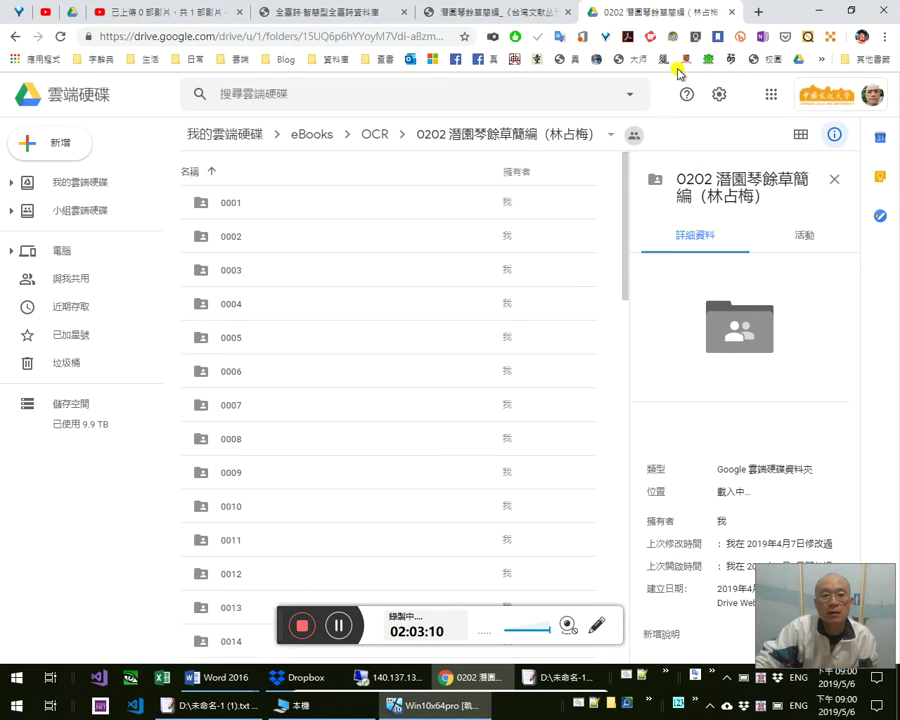
left_click(544, 16)
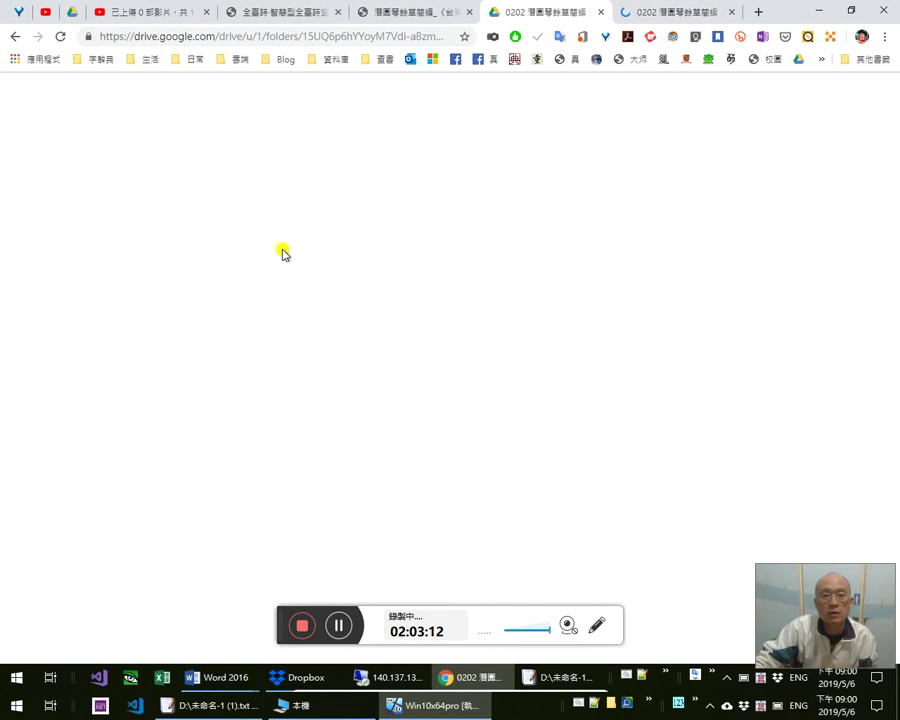
left_click(690, 18)
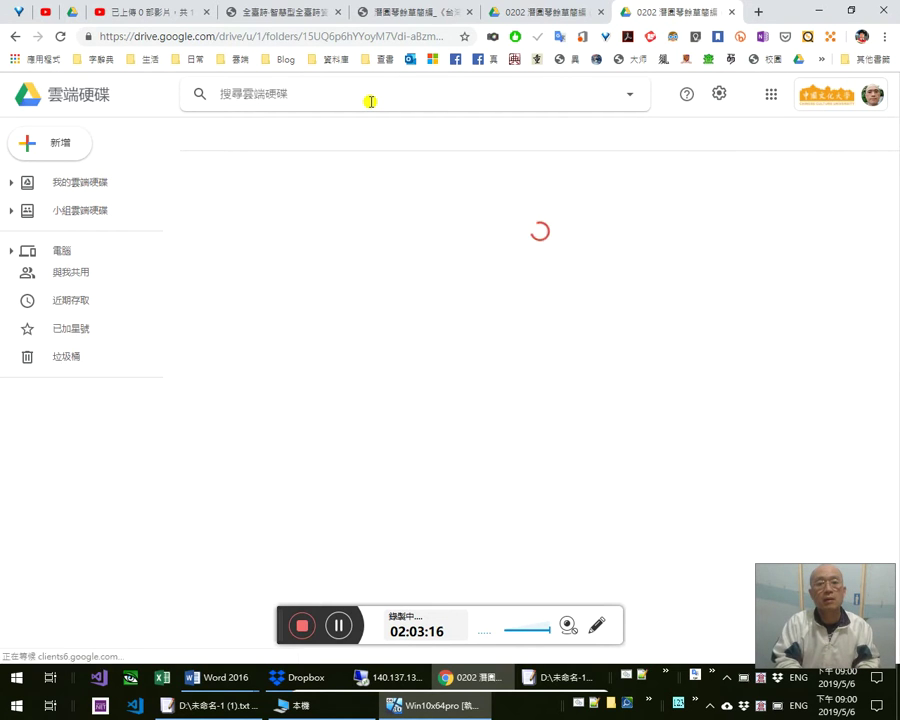
type("圖騰")
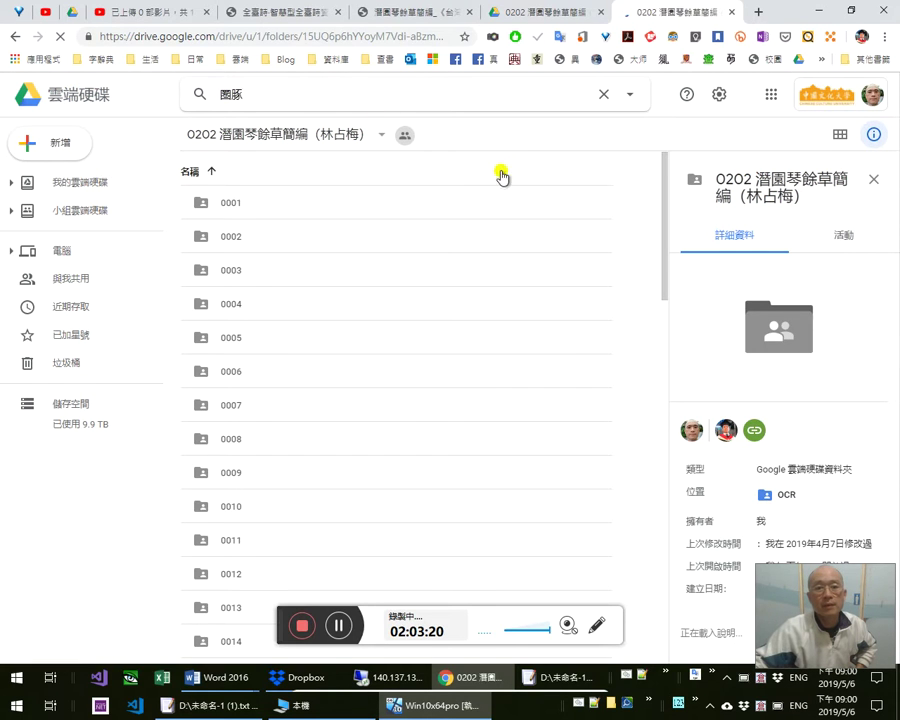
key("Return")
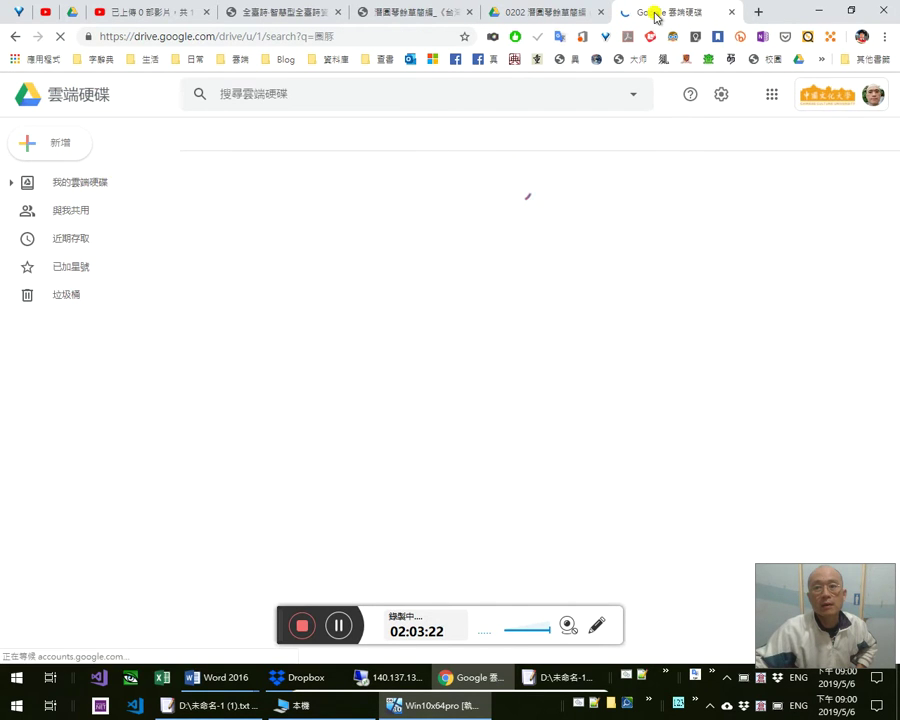
In the original tab, limit the Drive search to the 0202 潛園琴餘草簡編（林占梅） folder and search it for 圈豚
right_click(657, 15)
left_click(526, 19)
left_click(525, 18)
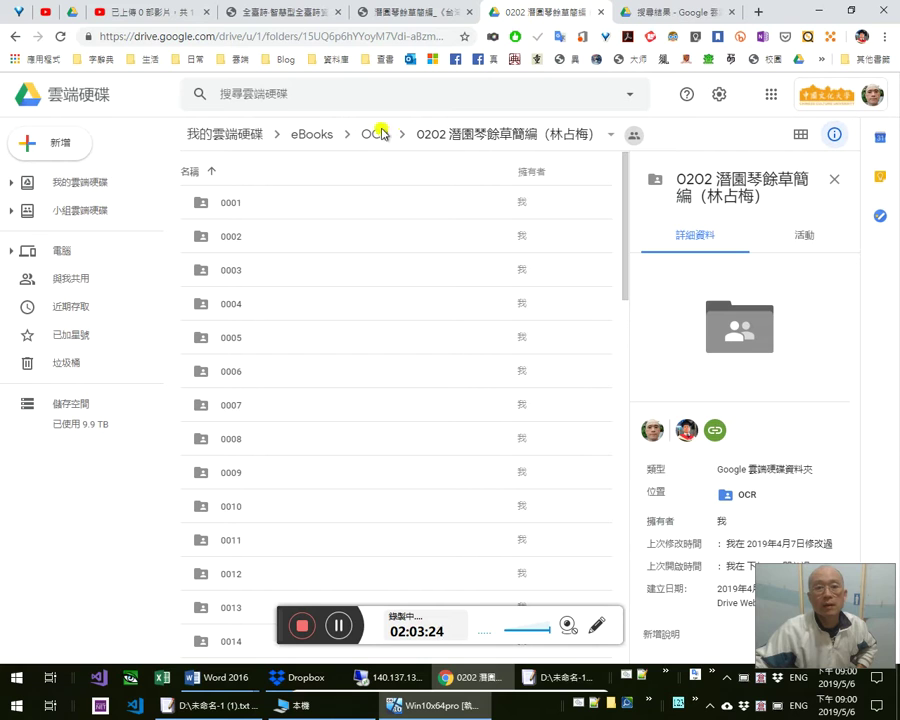
left_click(484, 138)
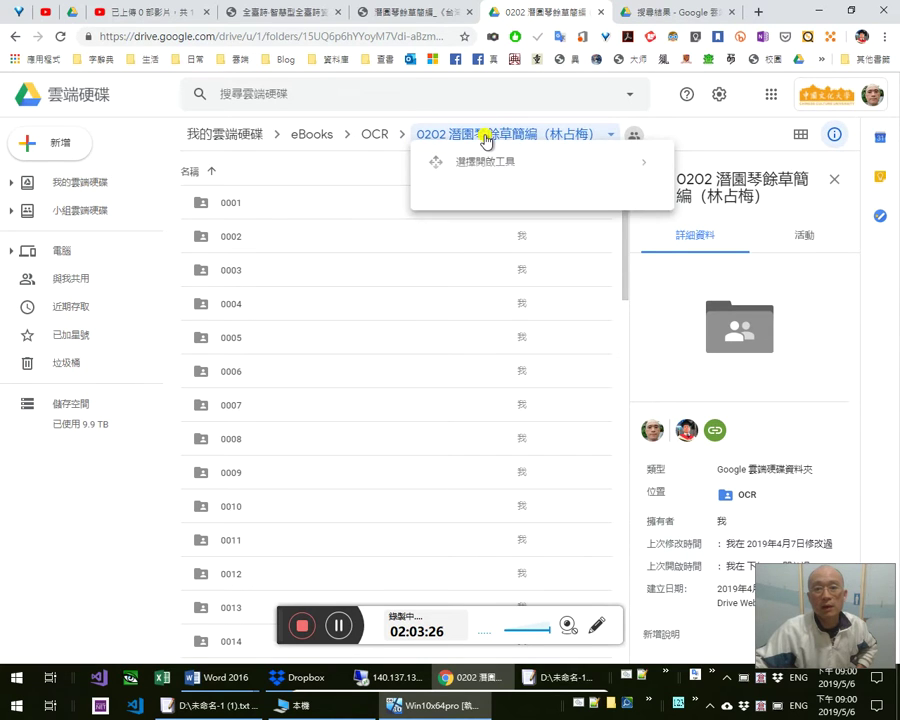
left_click(526, 362)
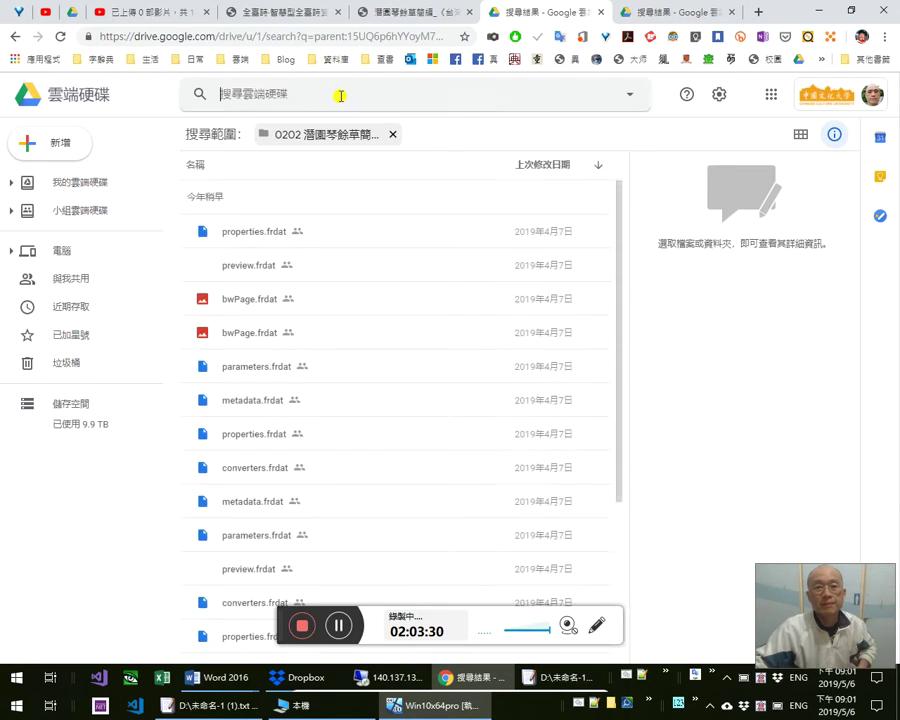
type("圖騙")
key("Return")
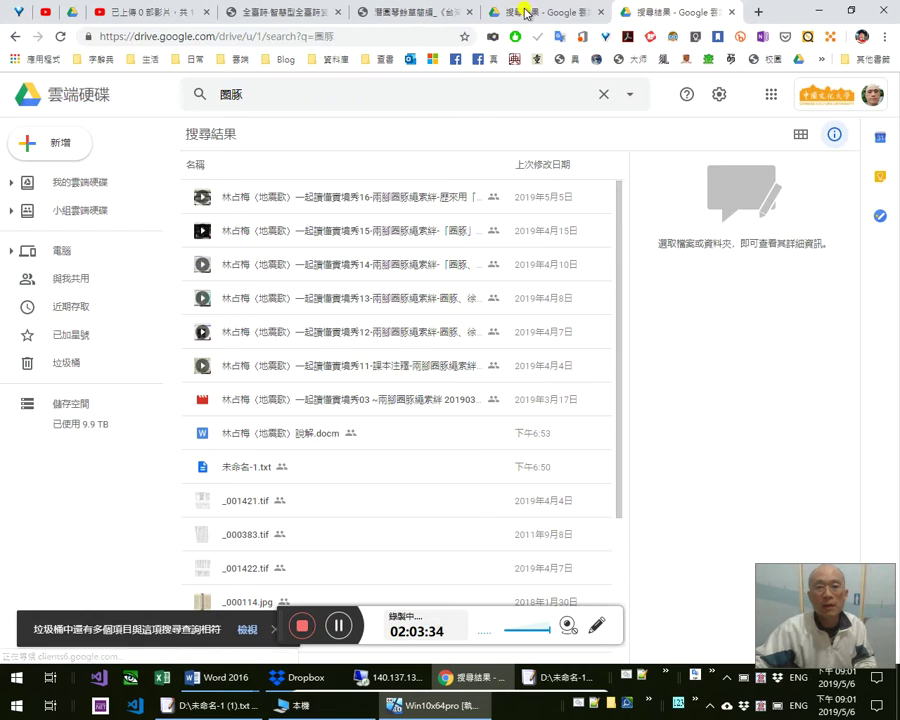
Compare the folder-limited 圈豚 search with the Drive-wide one and look through the Drive-wide file list
left_click(505, 12)
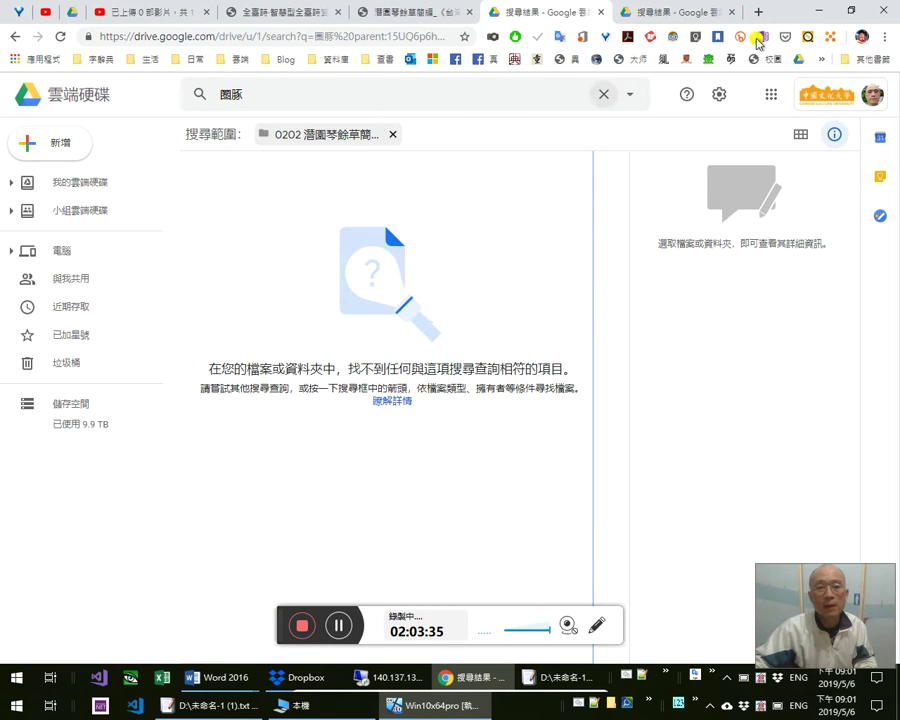
left_click(690, 12)
scroll(405, 375, "down", 2)
scroll(407, 381, "down", 3)
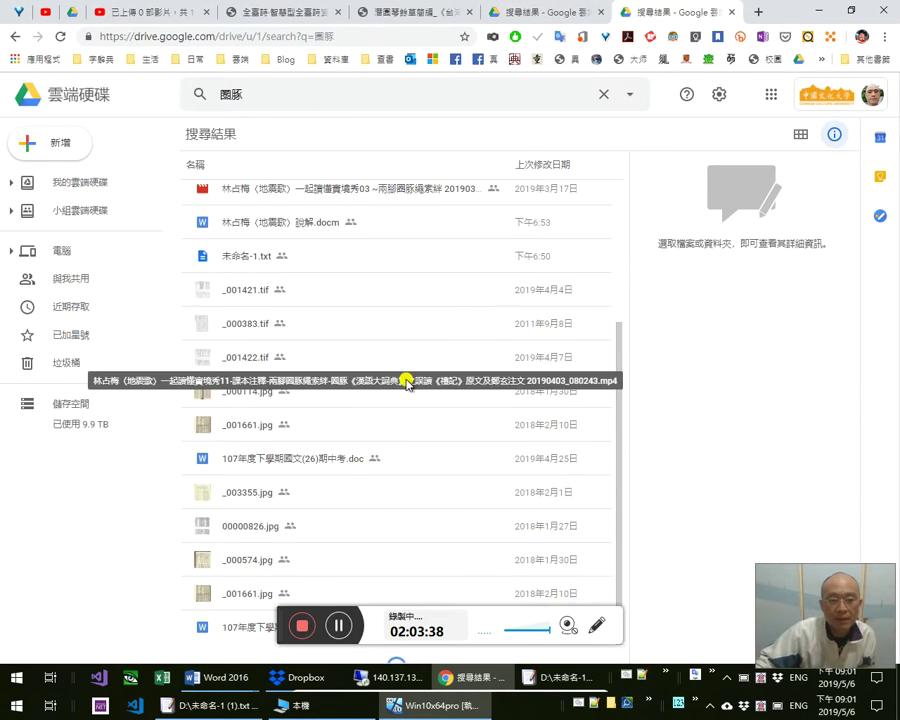
scroll(358, 378, "down", 4)
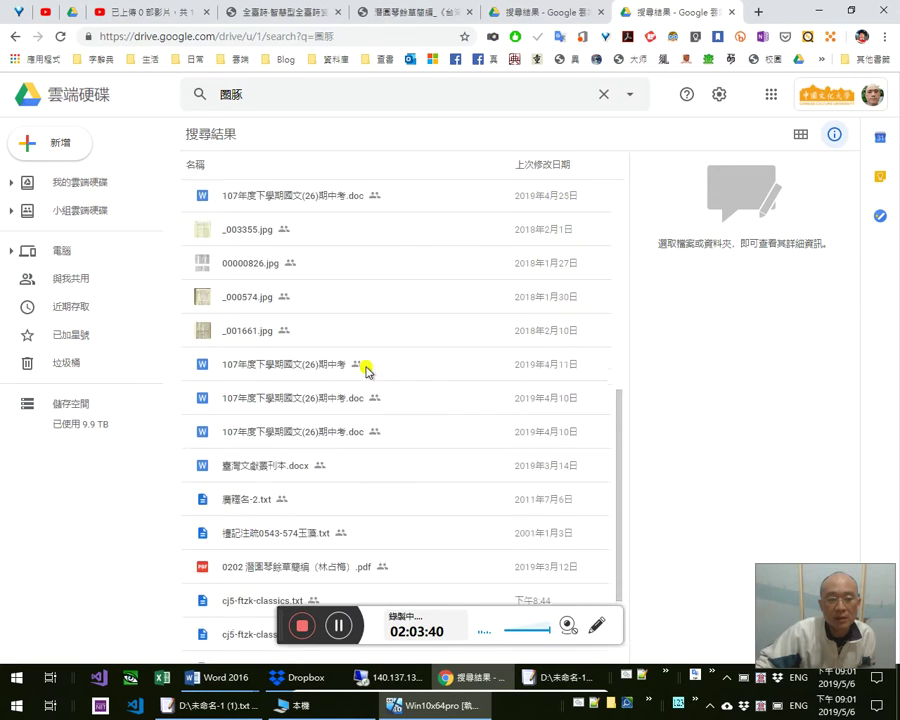
Search the 0202 潛園琴餘草簡編（林占梅） folder for 地震 instead
left_click(553, 19)
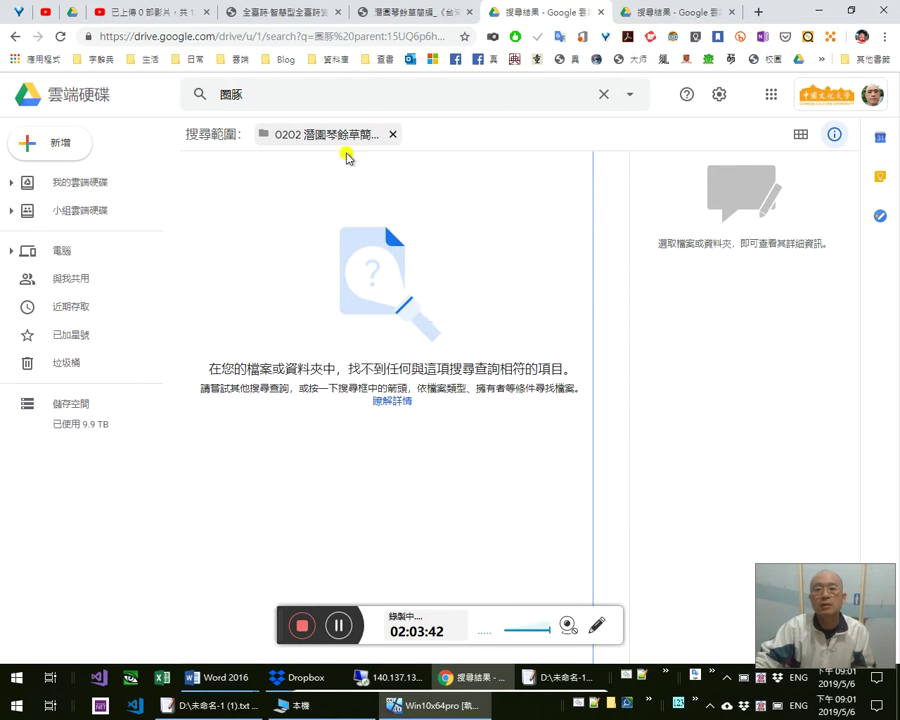
double_click(261, 93)
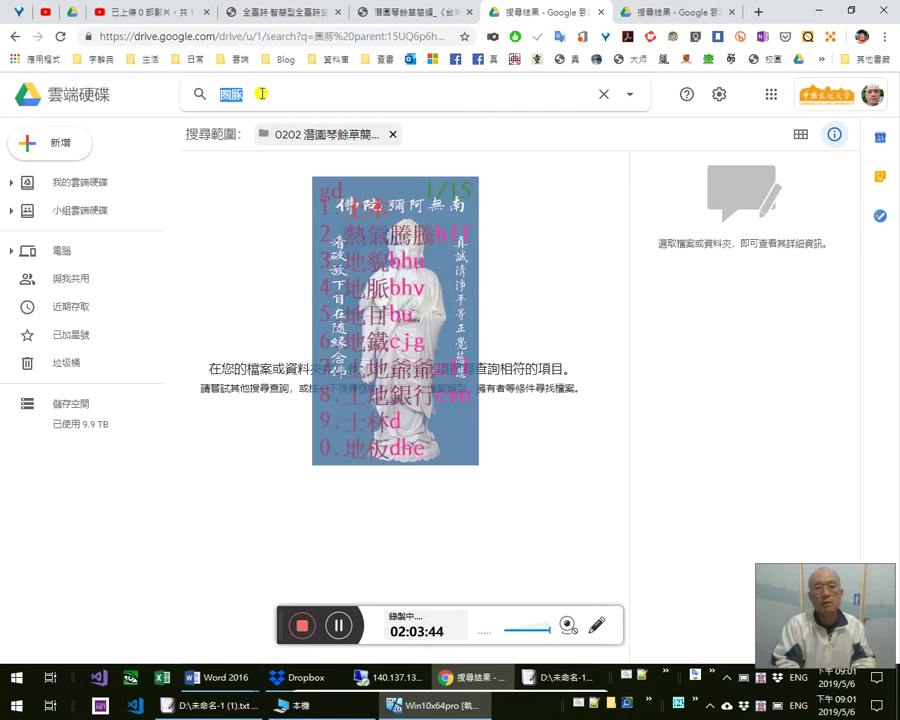
type("地震")
key("Return")
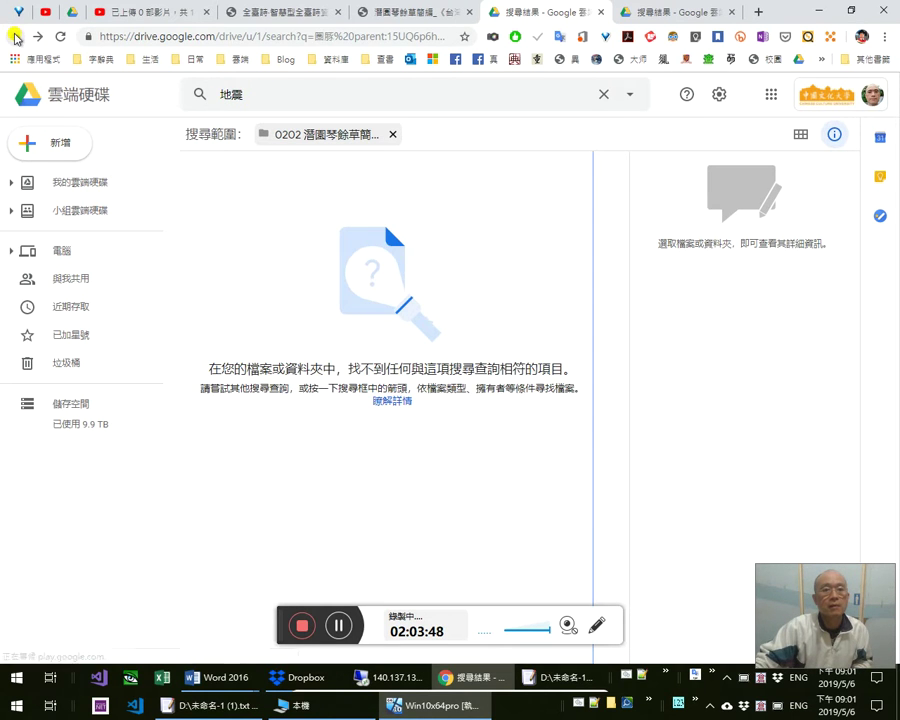
Go back to the Drive results for 潛園琴餘草簡編 and preview the file 0202 潛園琴餘草簡編（林占梅）.pdf
left_click(16, 38)
left_click(16, 38)
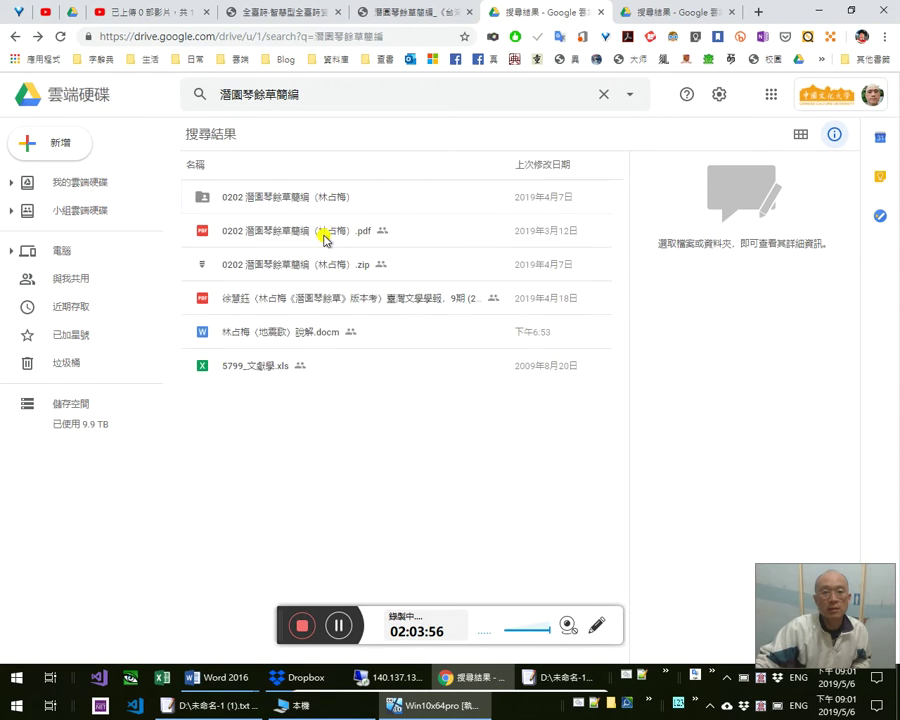
left_click(324, 238)
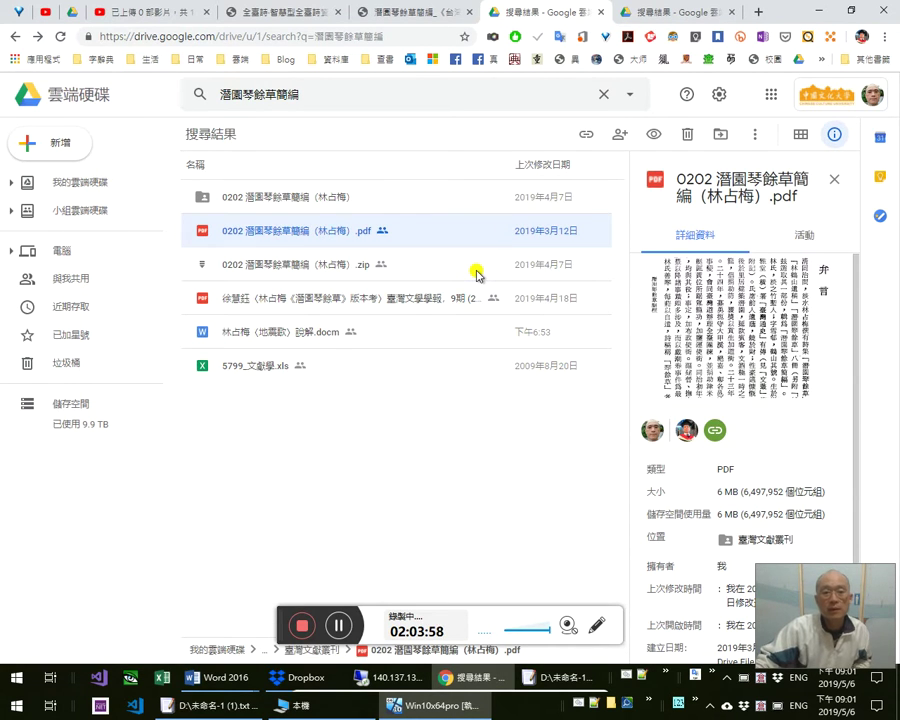
right_click(432, 234)
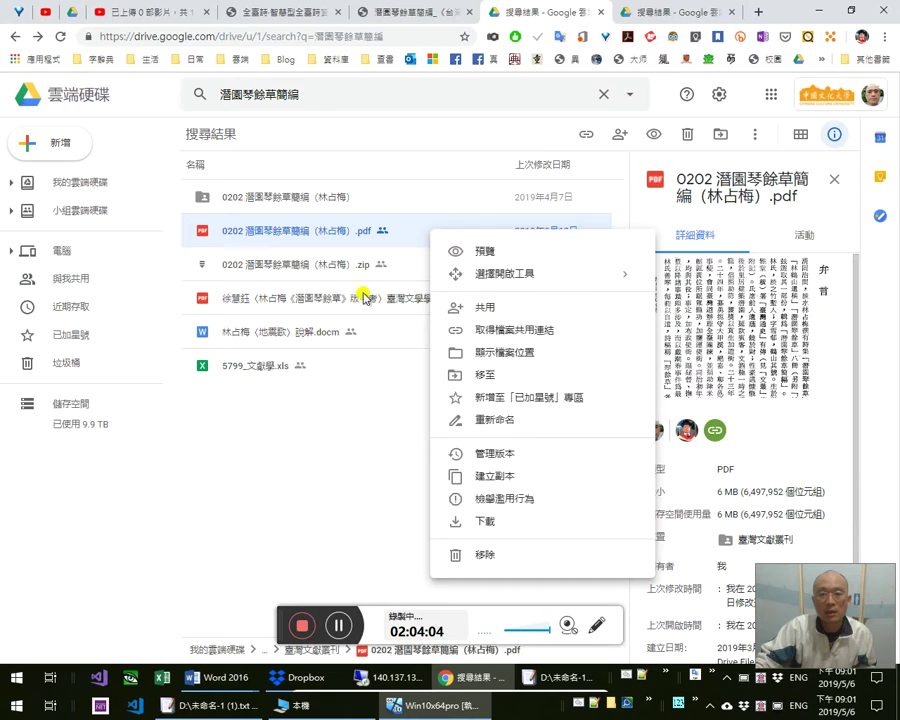
left_click(276, 305)
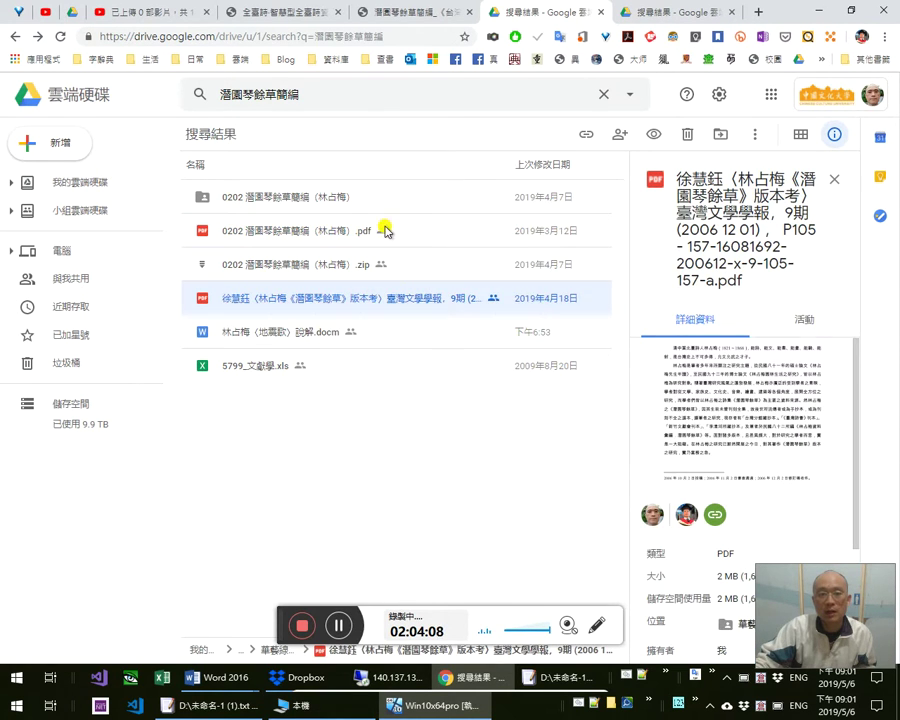
left_click(384, 231)
right_click(384, 231)
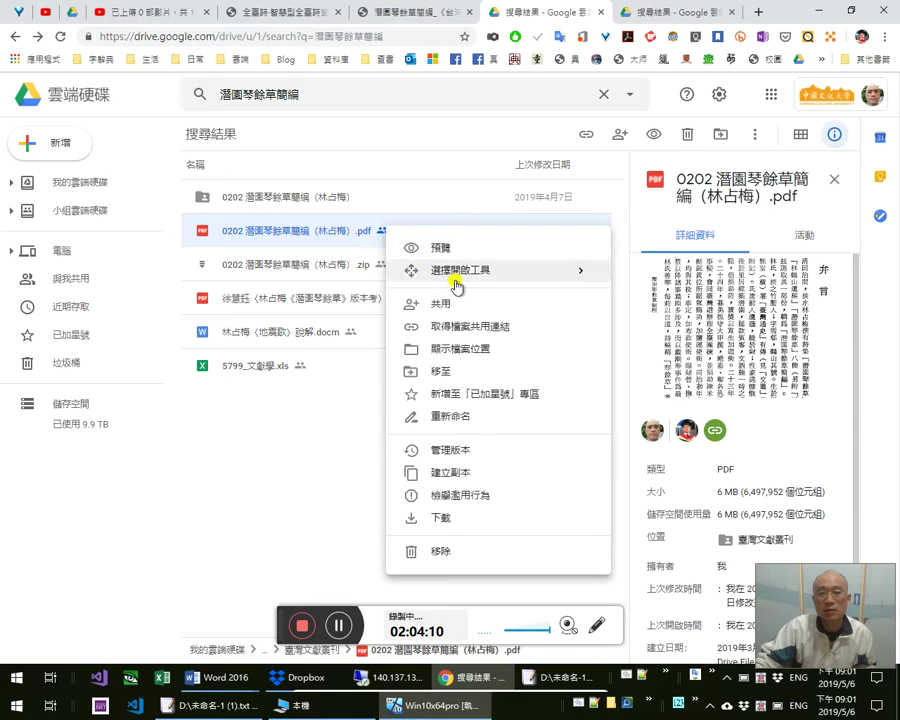
mouse_move(456, 285)
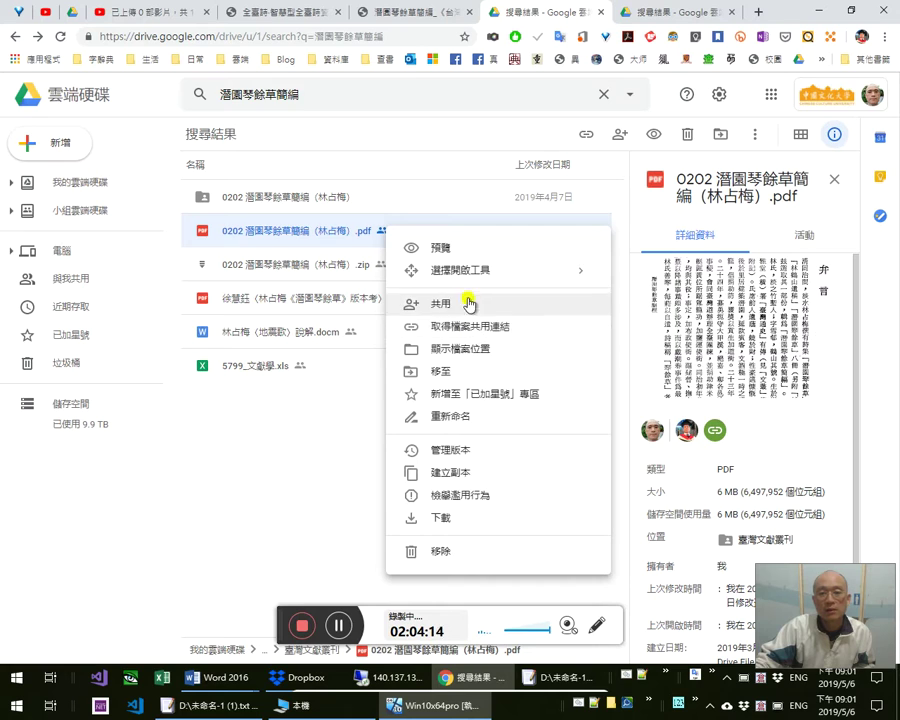
left_click(476, 250)
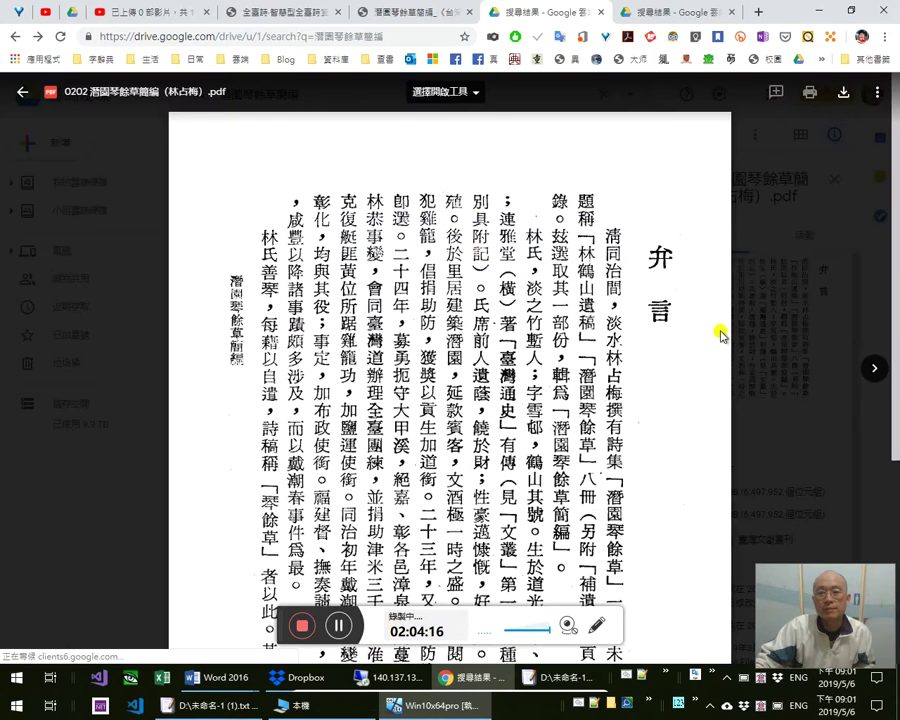
scroll(874, 366, "down", 1)
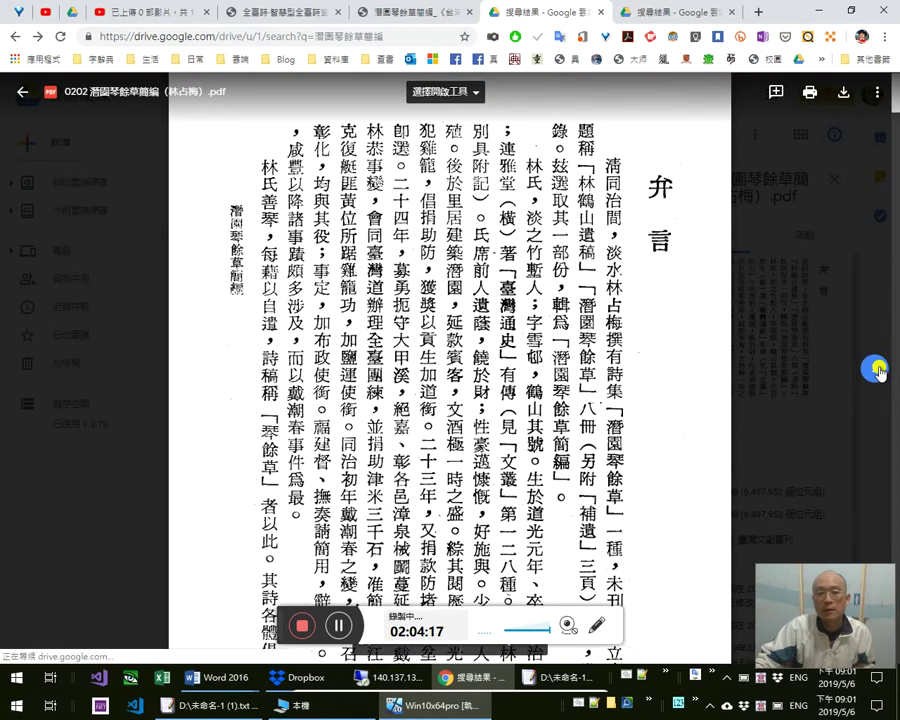
left_click(877, 369)
left_click(877, 369)
left_click(877, 369)
left_click(877, 369)
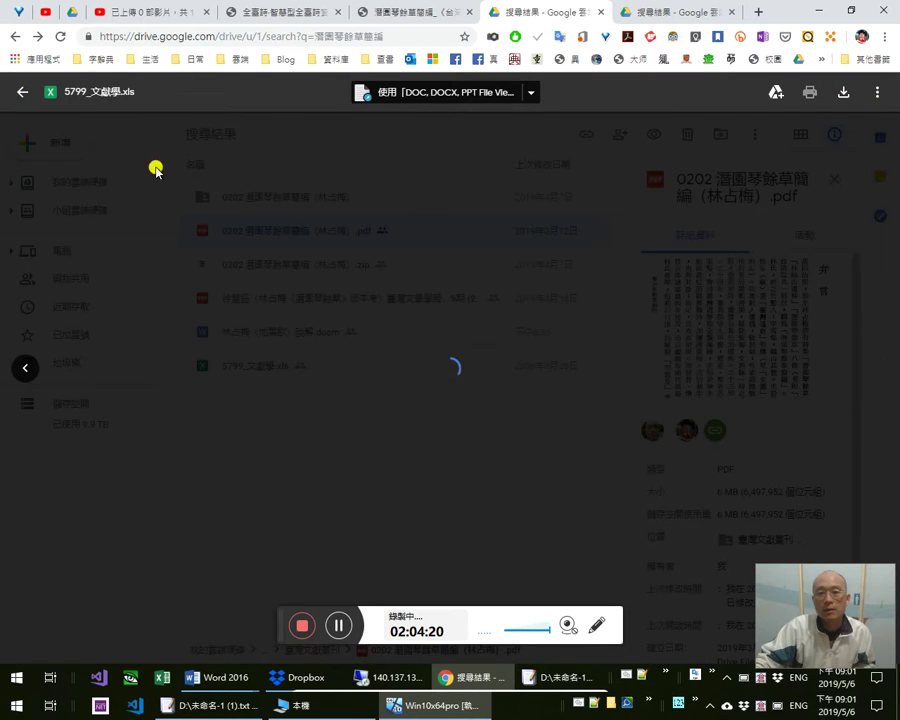
left_click(24, 369)
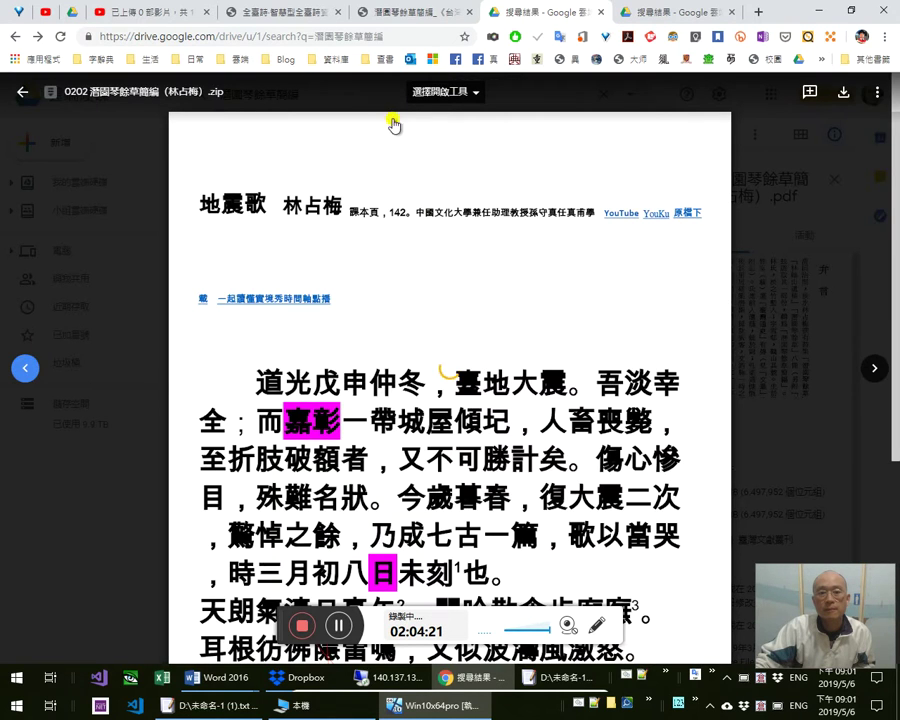
left_click(26, 368)
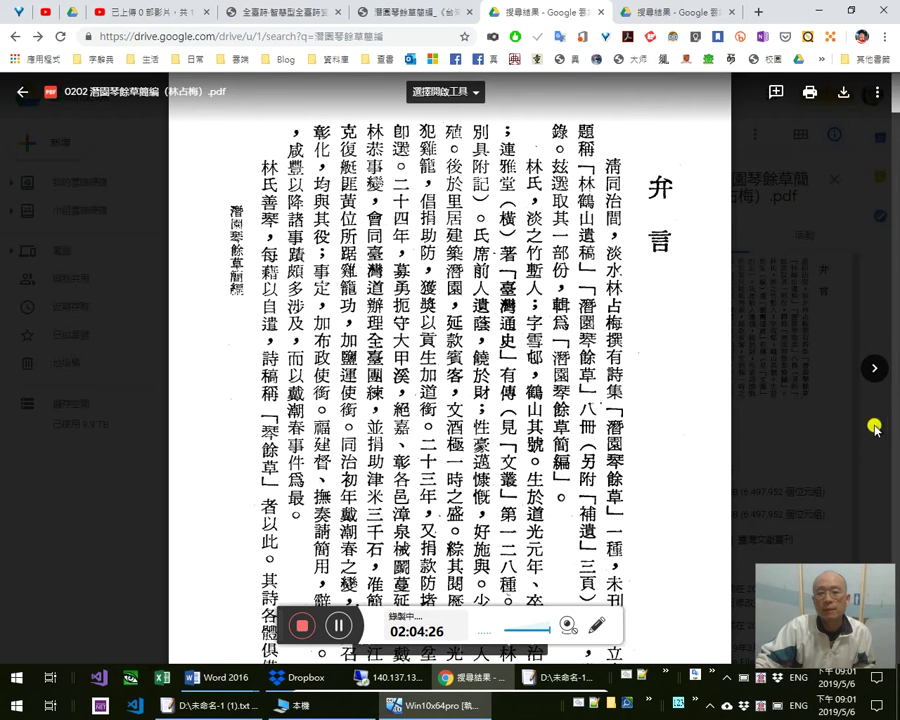
left_click(875, 369)
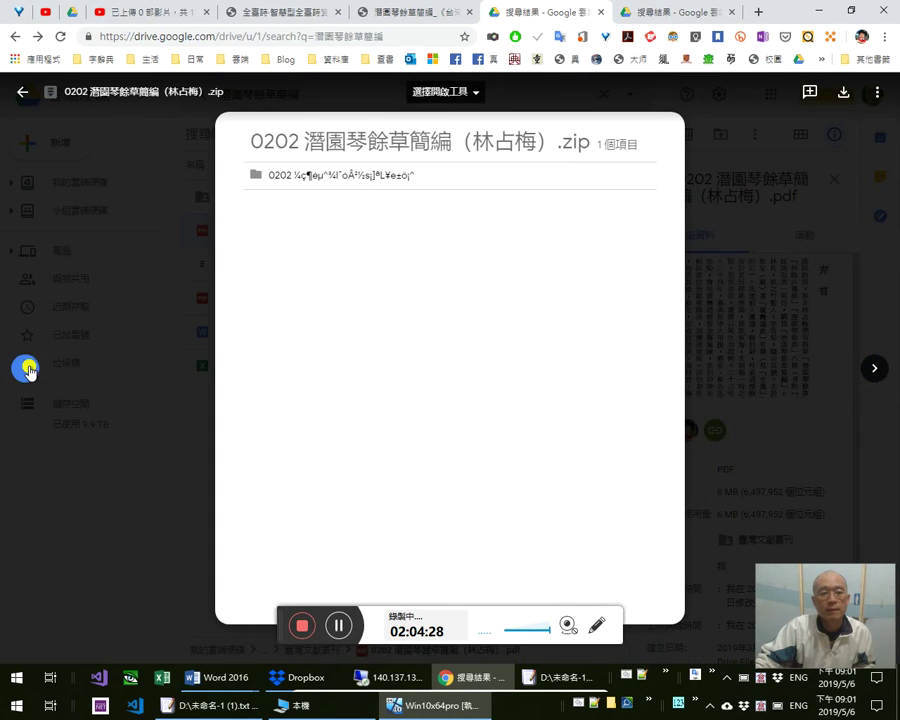
left_click(27, 370)
Examine the year headings and page numbers in the PDF's 潛園琴餘草簡編目錄 and continue to 原序及題詞
scroll(701, 440, "down", 10)
scroll(701, 429, "down", 10)
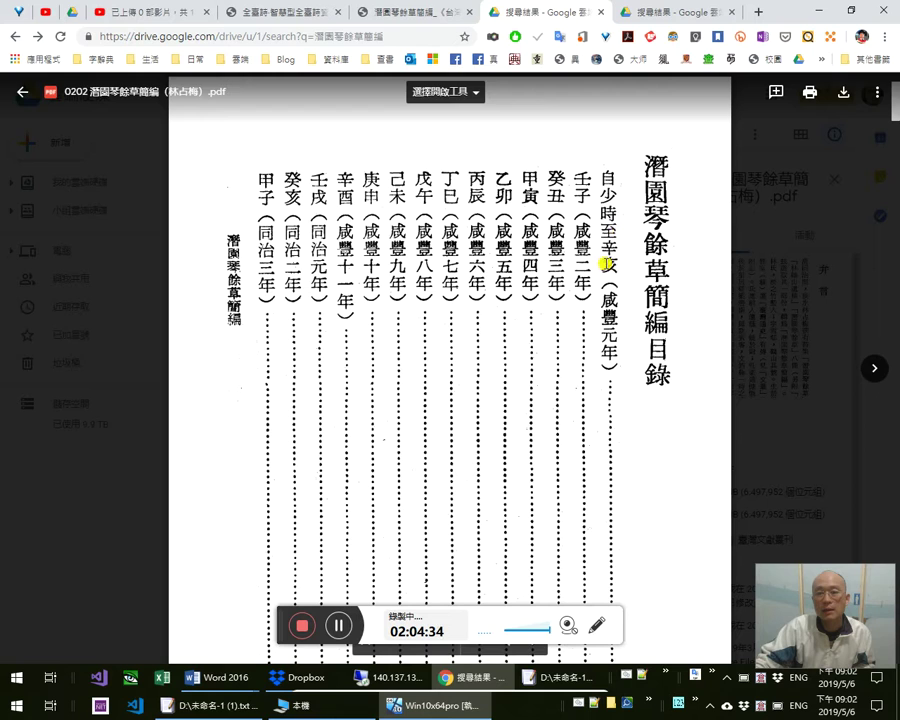
scroll(665, 372, "down", 10)
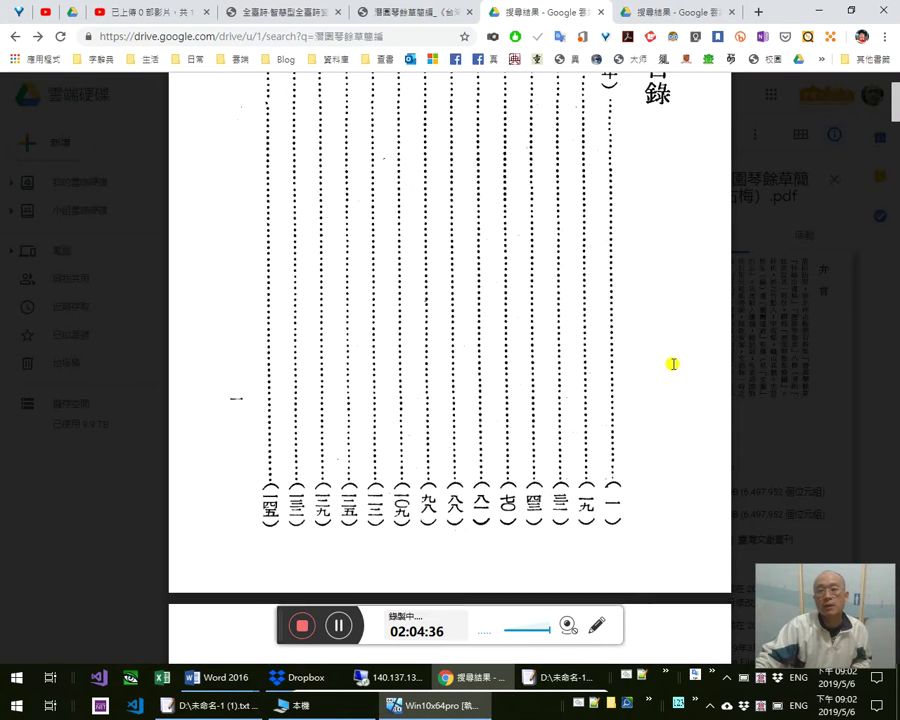
scroll(671, 357, "up", 6)
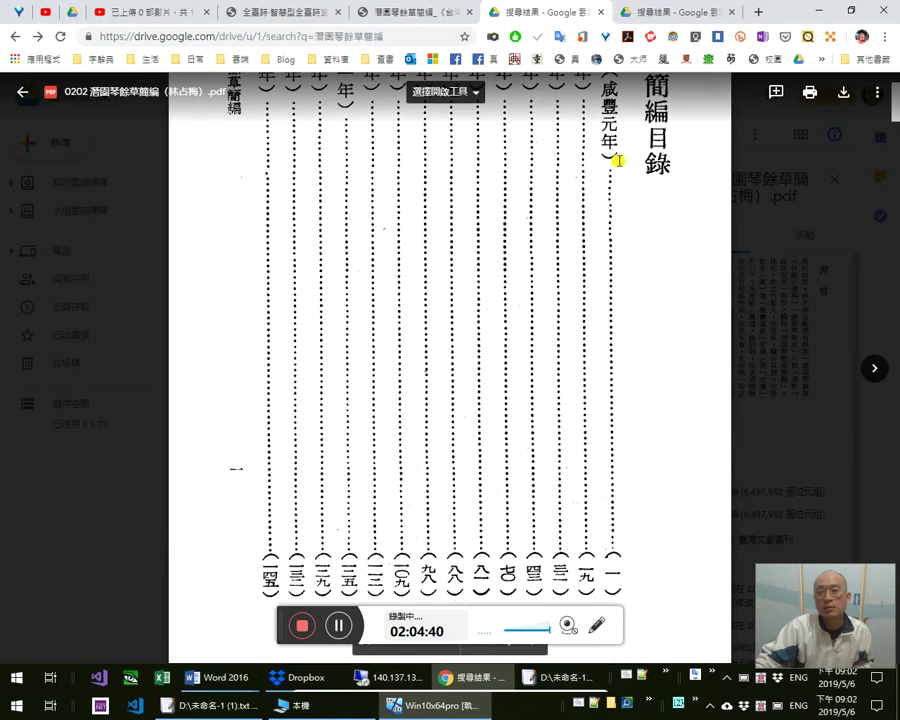
scroll(619, 160, "up", 3)
scroll(603, 416, "down", 7)
scroll(620, 281, "up", 3)
scroll(618, 282, "down", 6)
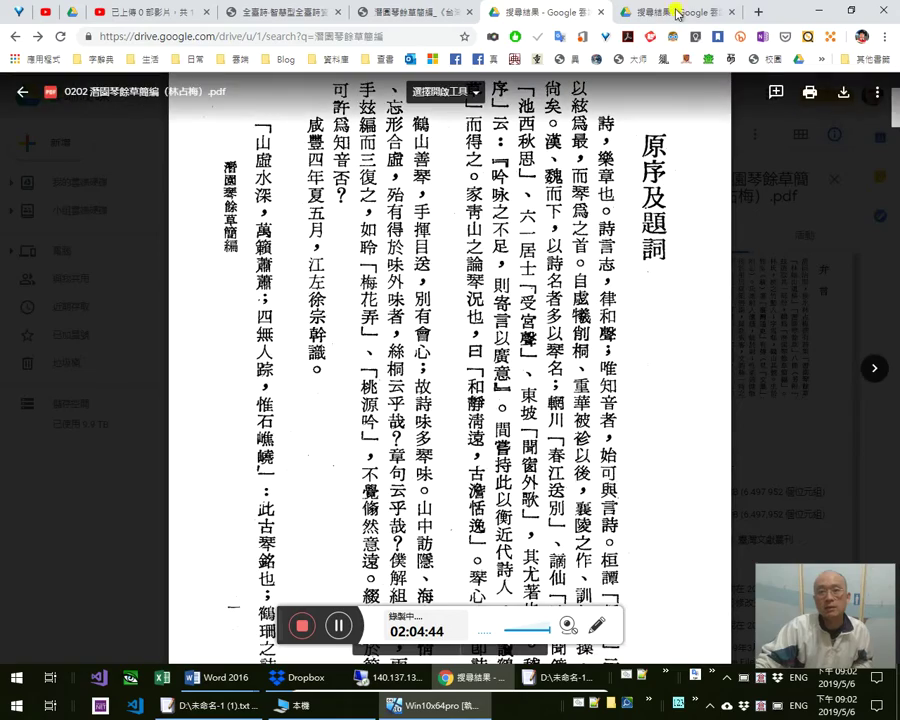
Read on through the prefaces in the PDF's 原序及題詞 and examine the date closing each one
left_click(676, 12)
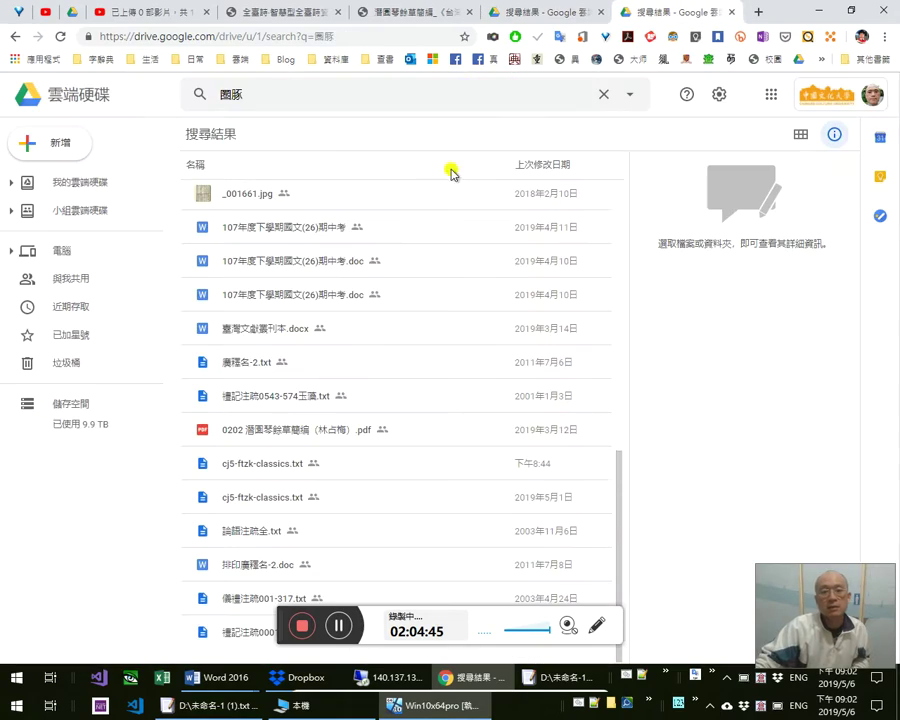
left_click(535, 10)
scroll(541, 452, "down", 8)
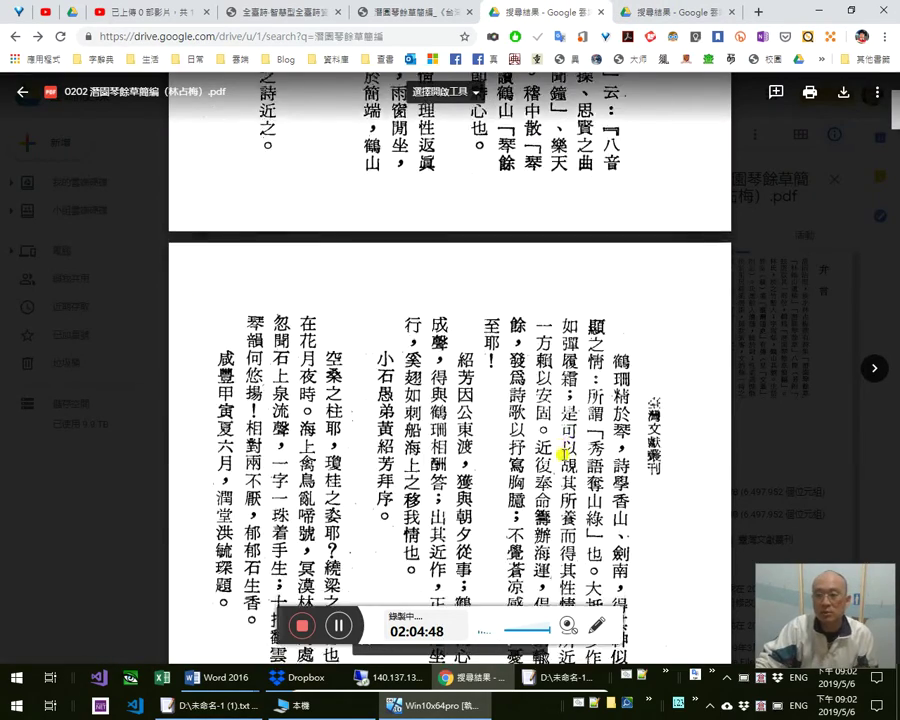
scroll(591, 449, "down", 3)
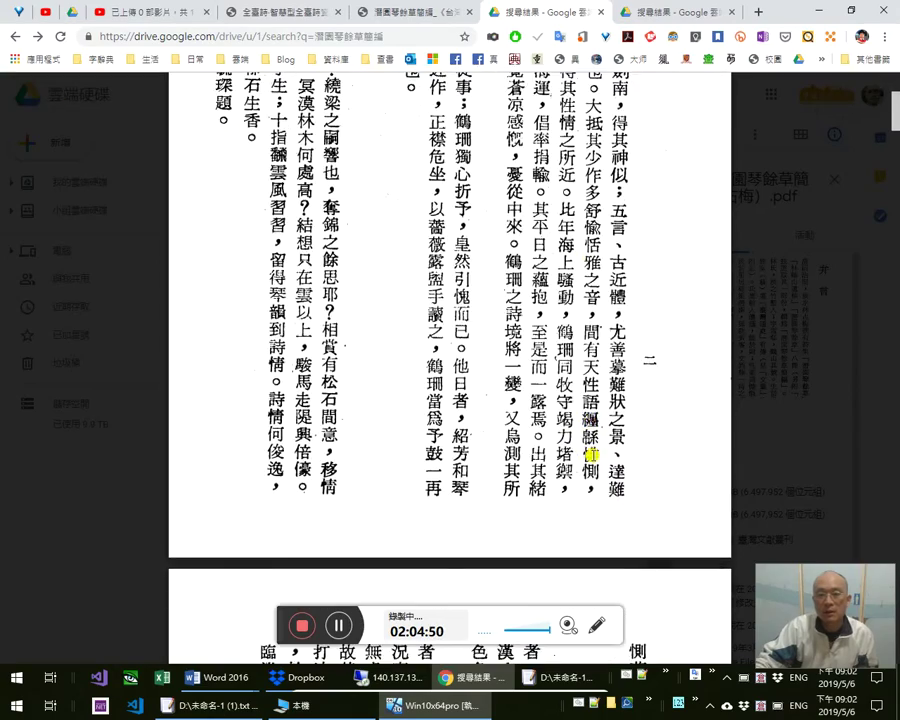
scroll(591, 455, "down", 7)
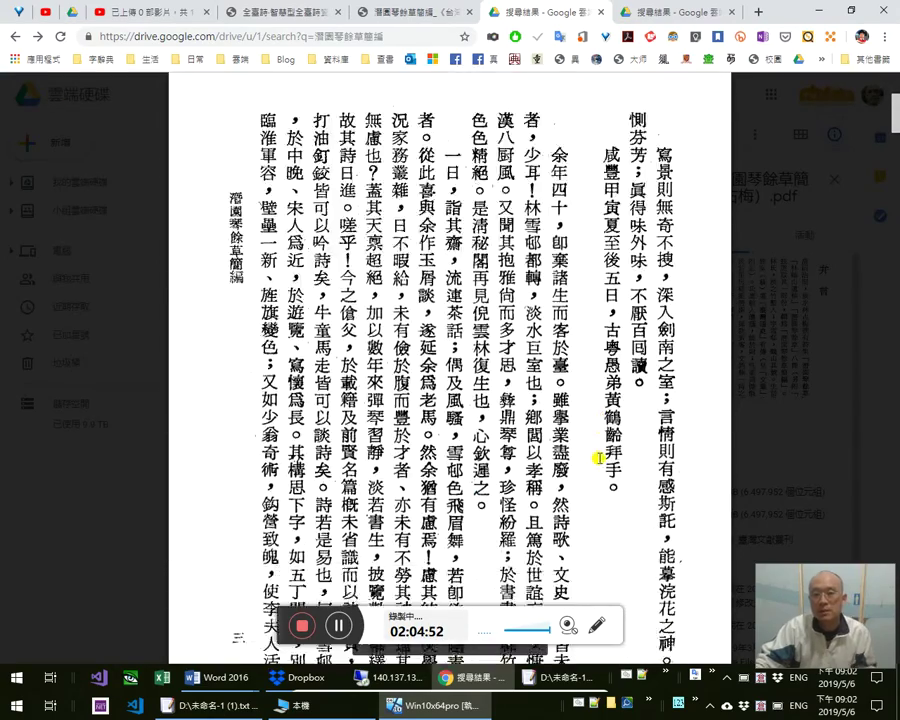
scroll(595, 456, "down", 7)
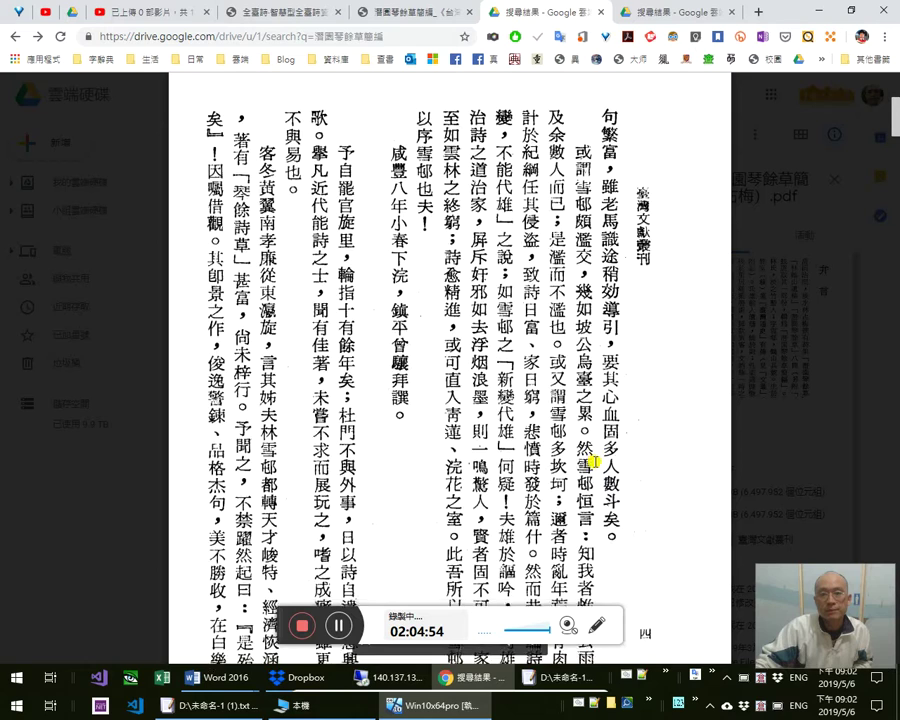
scroll(594, 461, "up", 3)
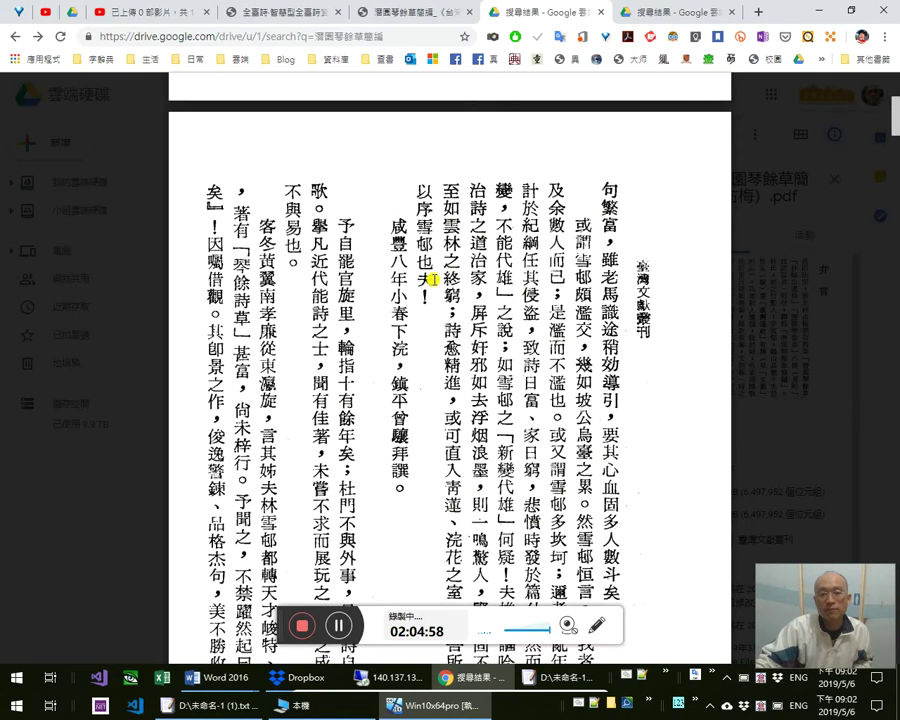
scroll(590, 433, "down", 10)
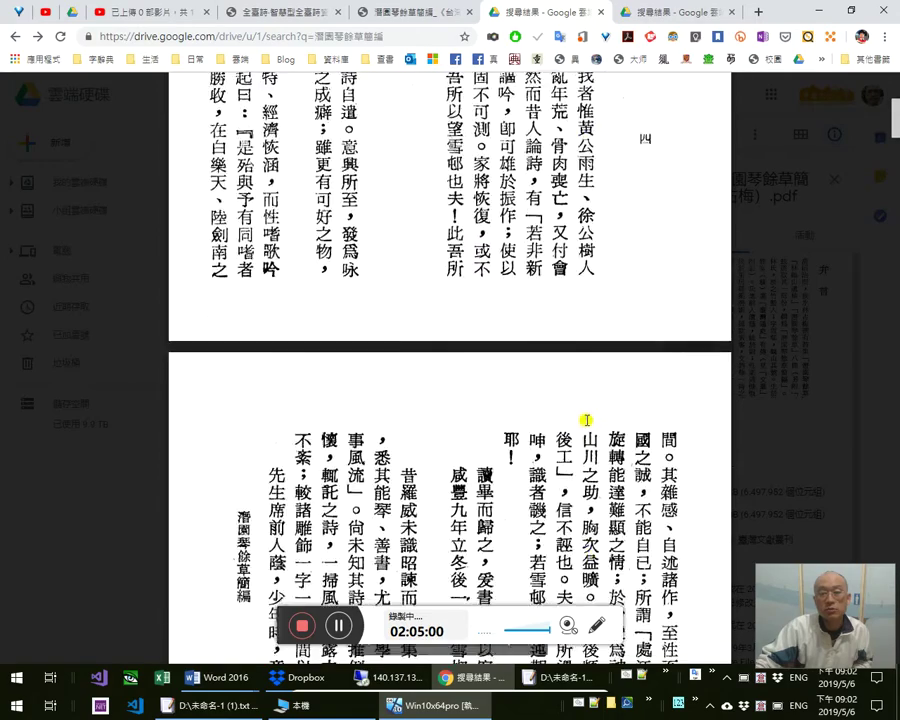
scroll(591, 417, "down", 2)
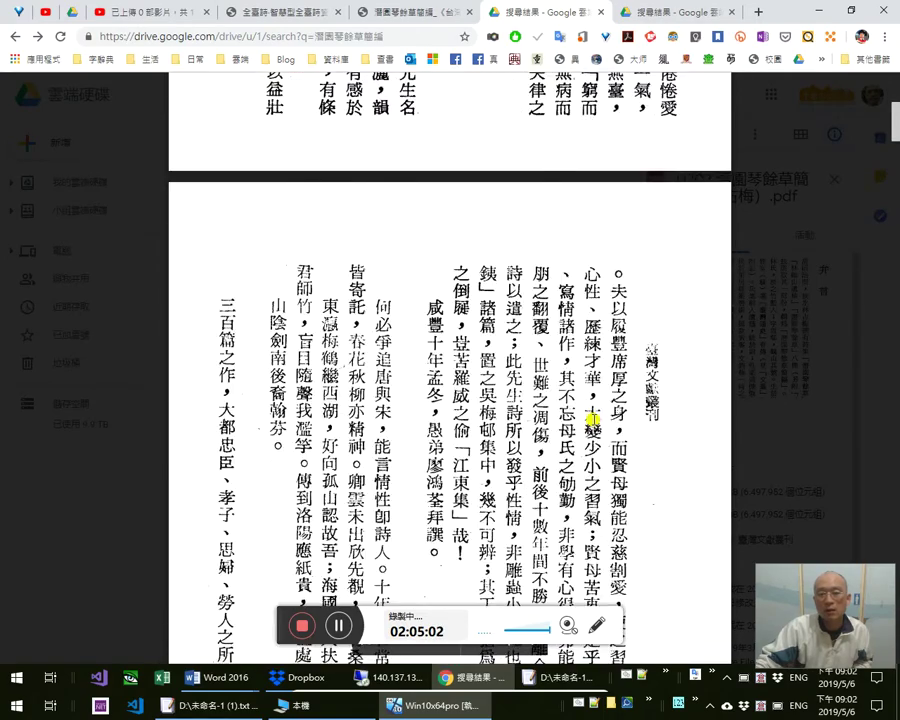
Return to the PDF's 潛園琴餘草簡編目錄 and examine its year headings around the early 咸豐 years
scroll(591, 420, "up", 6)
scroll(894, 92, "up", 20)
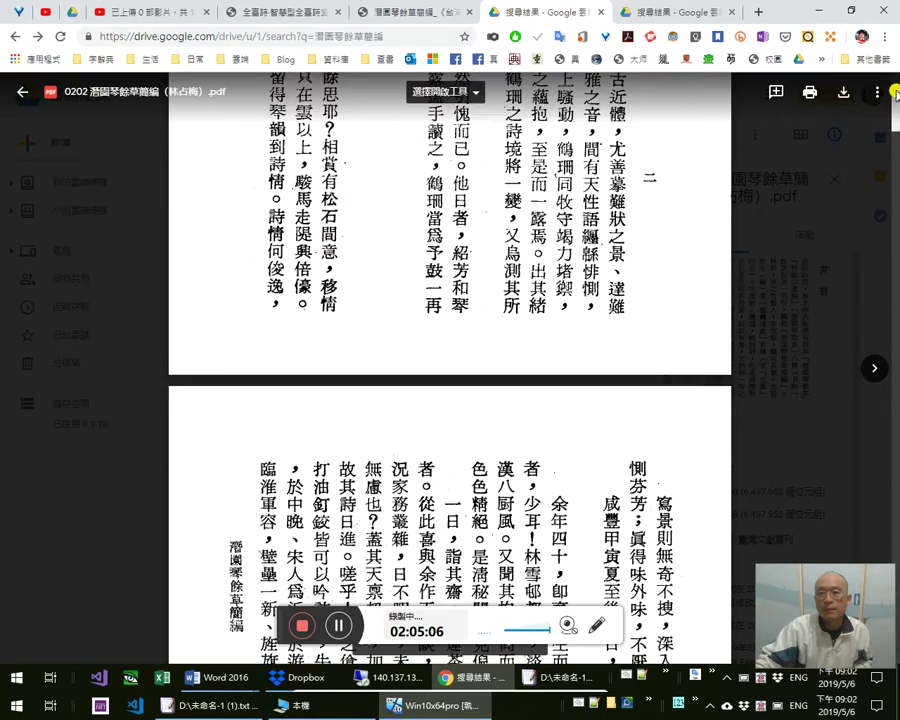
scroll(894, 90, "up", 15)
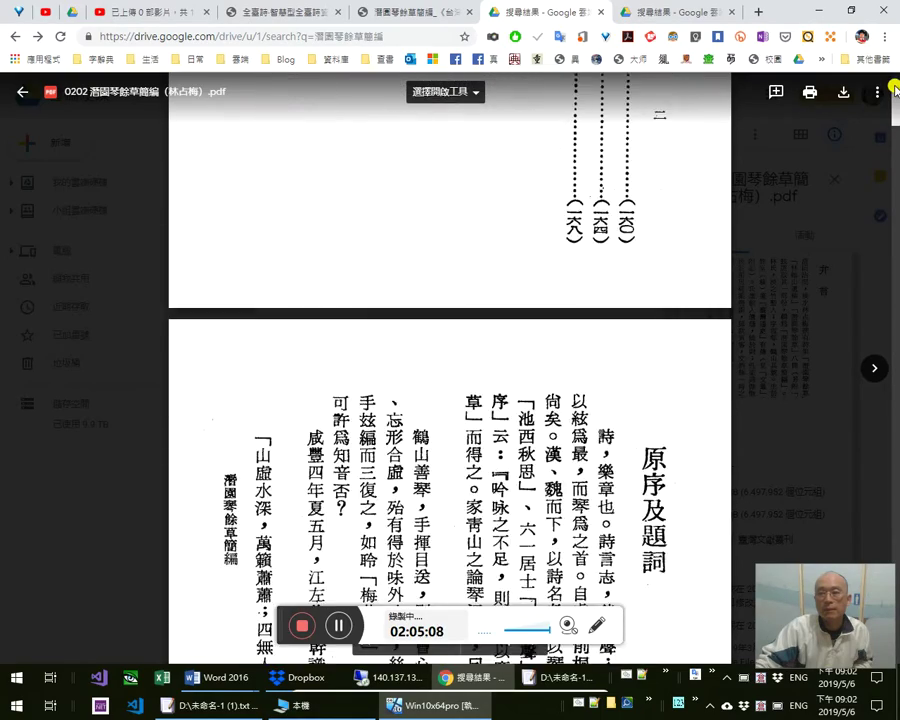
scroll(894, 90, "up", 8)
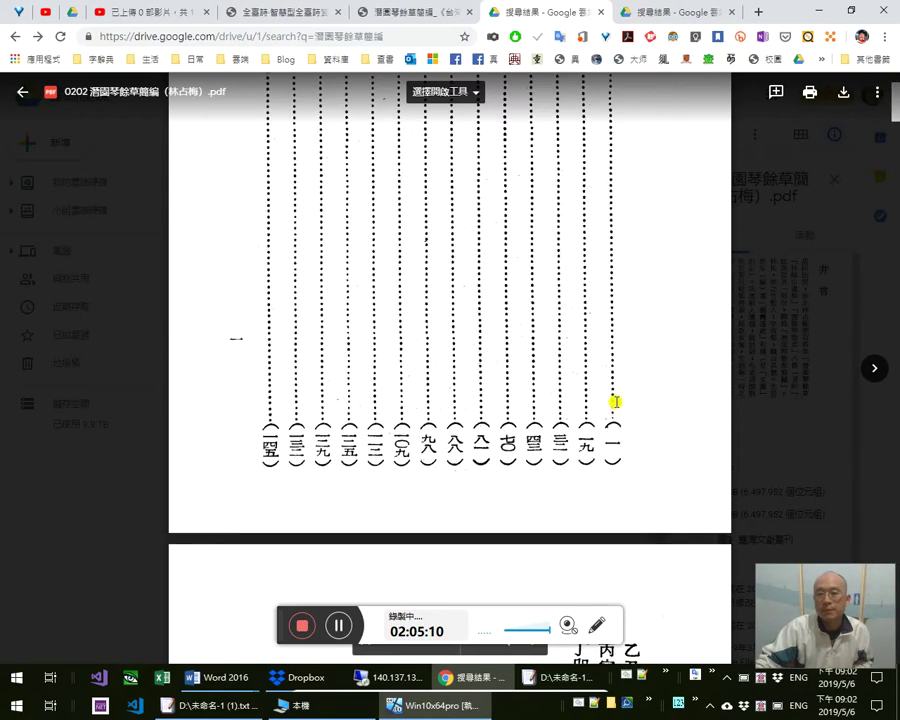
scroll(626, 388, "up", 3)
scroll(626, 388, "up", 3)
scroll(621, 375, "up", 2)
scroll(628, 365, "down", 4)
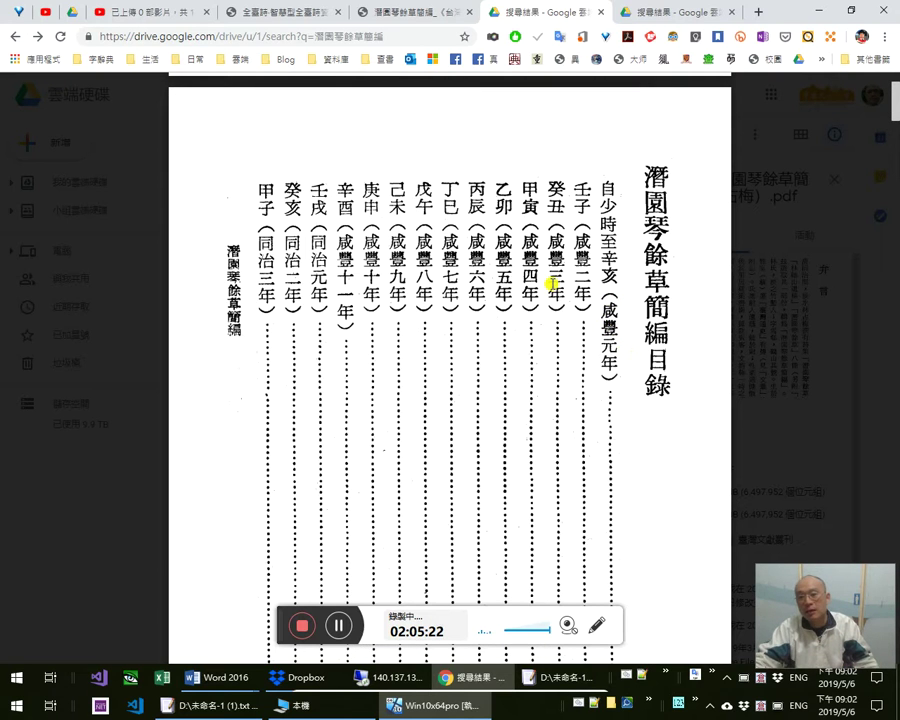
Switch to the Word document 林占梅（地震歌）說解:2 and examine the preface's date phrases, including 戊申, 今歲 and 三月初八日未刻
mouse_move(229, 677)
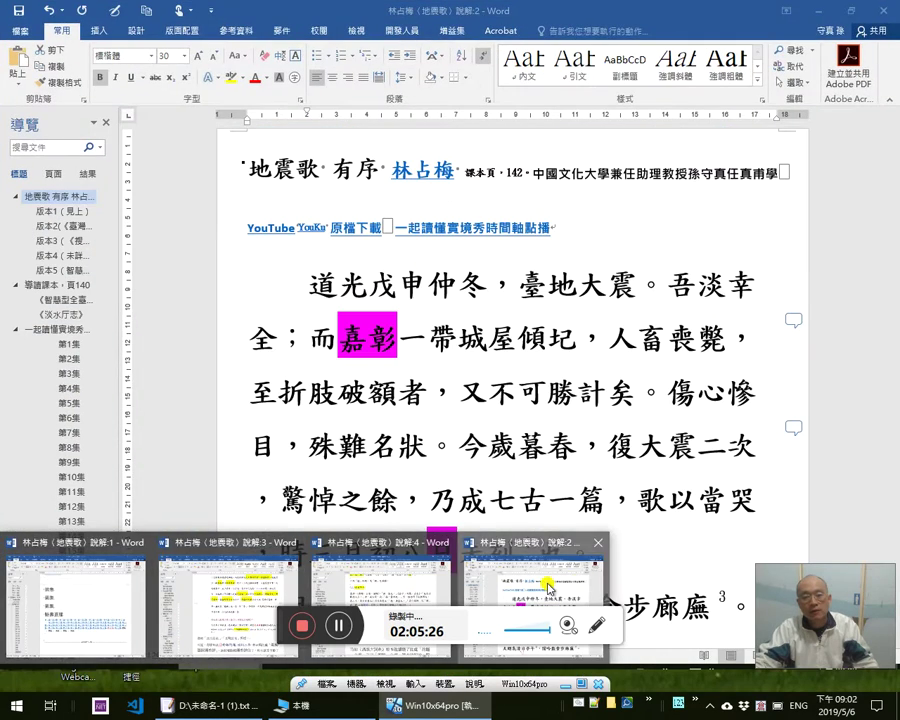
left_click(548, 588)
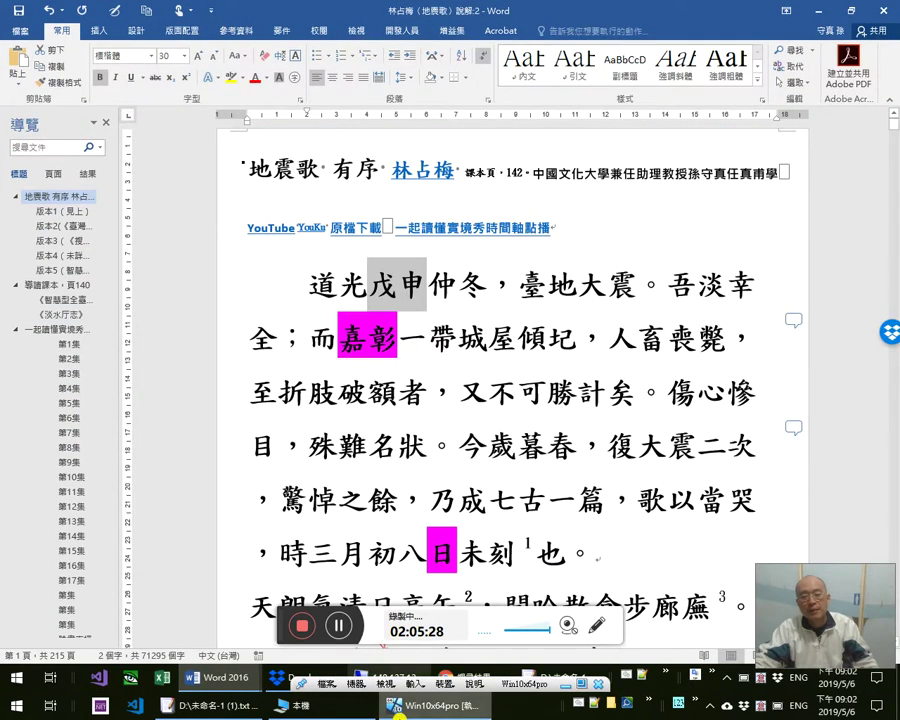
left_click(224, 677)
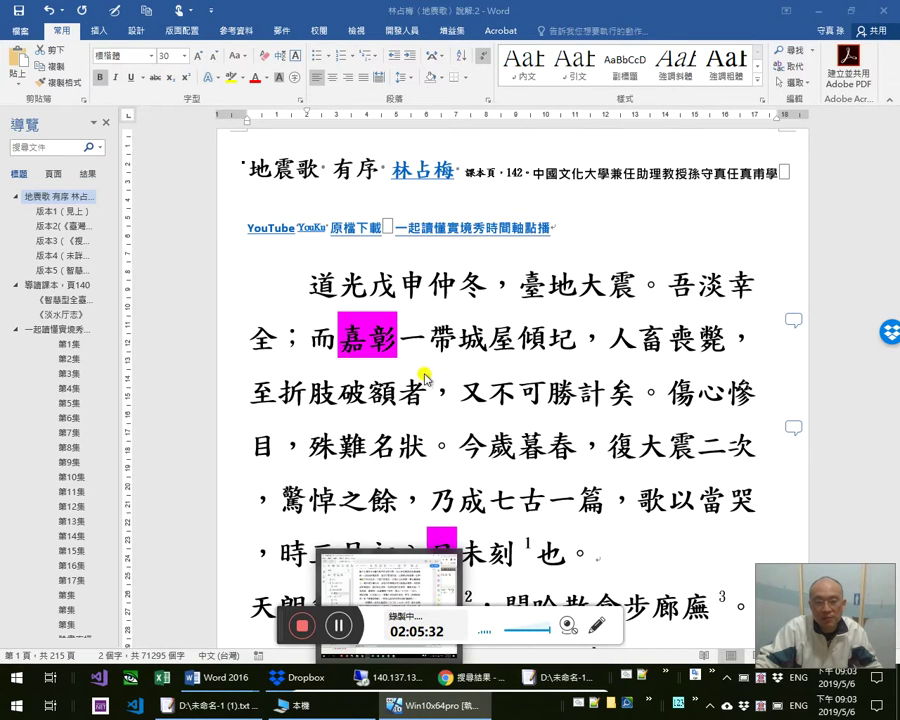
double_click(518, 448)
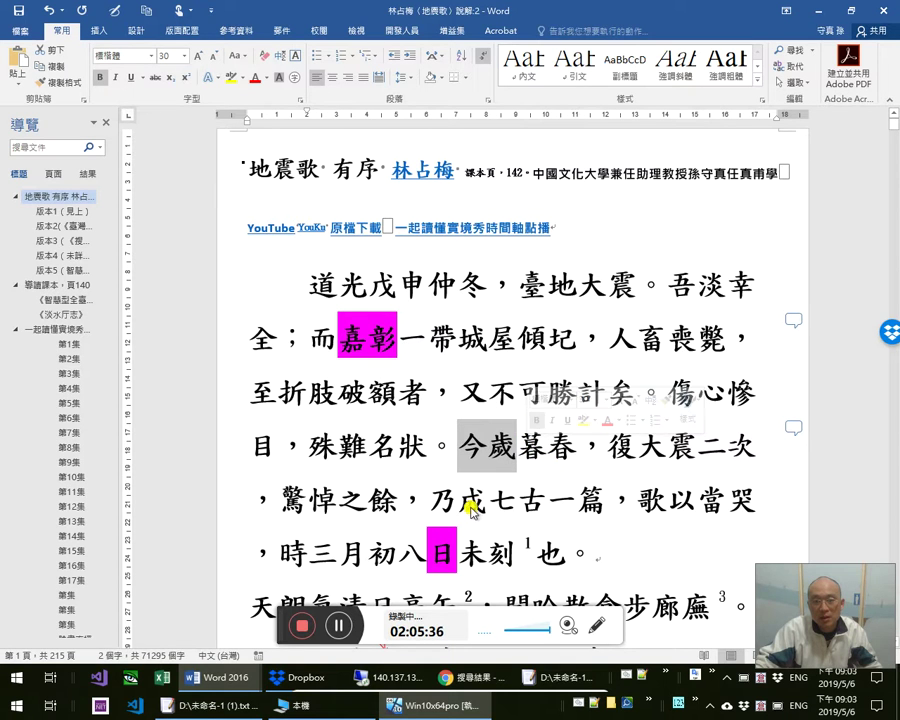
scroll(474, 436, "down", 1)
left_click_drag(307, 482, 576, 472)
left_click(551, 502)
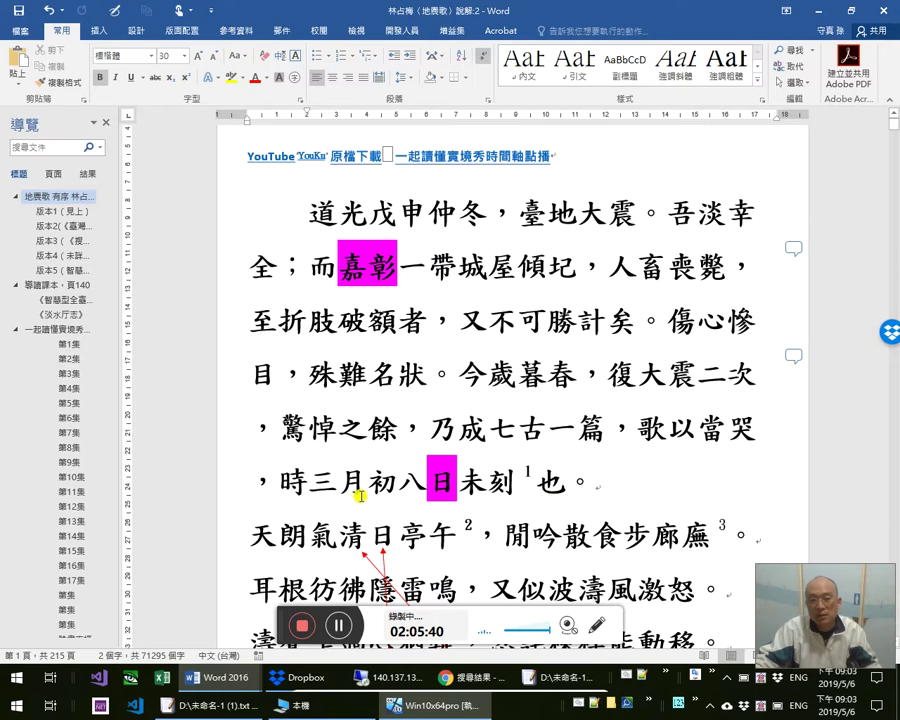